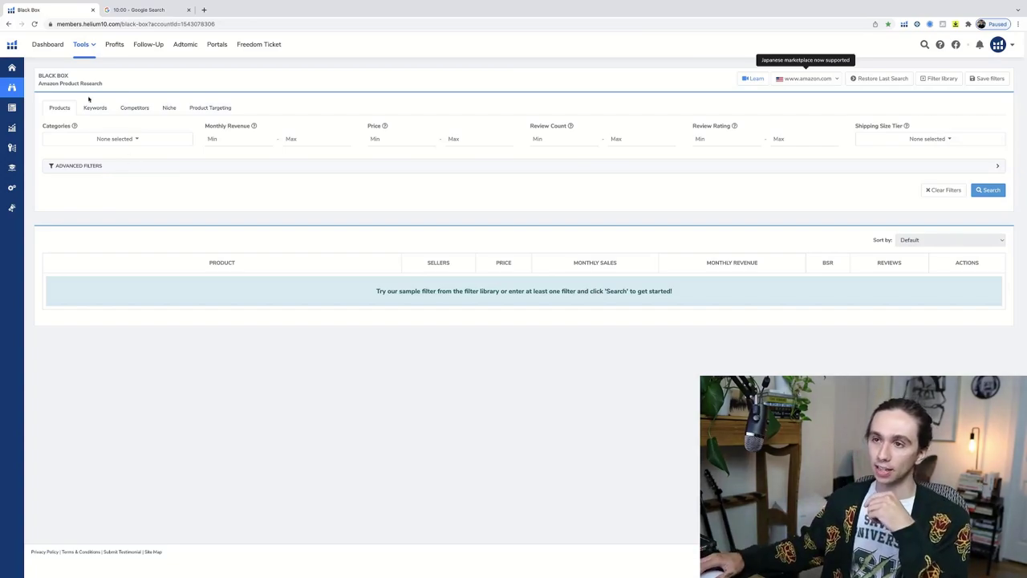
- Start the 10-minute countdown in the Google timer tab, and return to the Black Box page
click(140, 11)
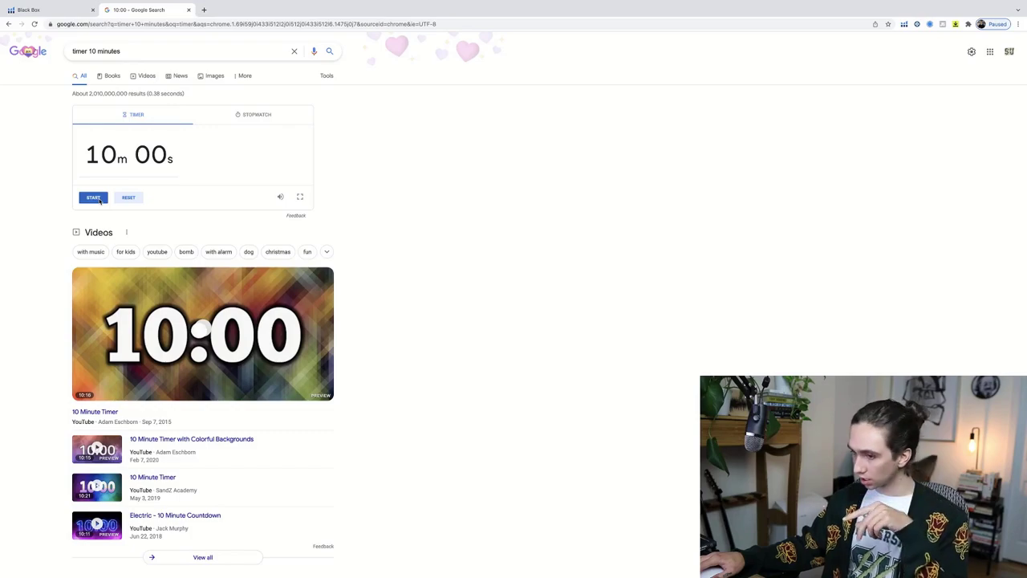
click(59, 10)
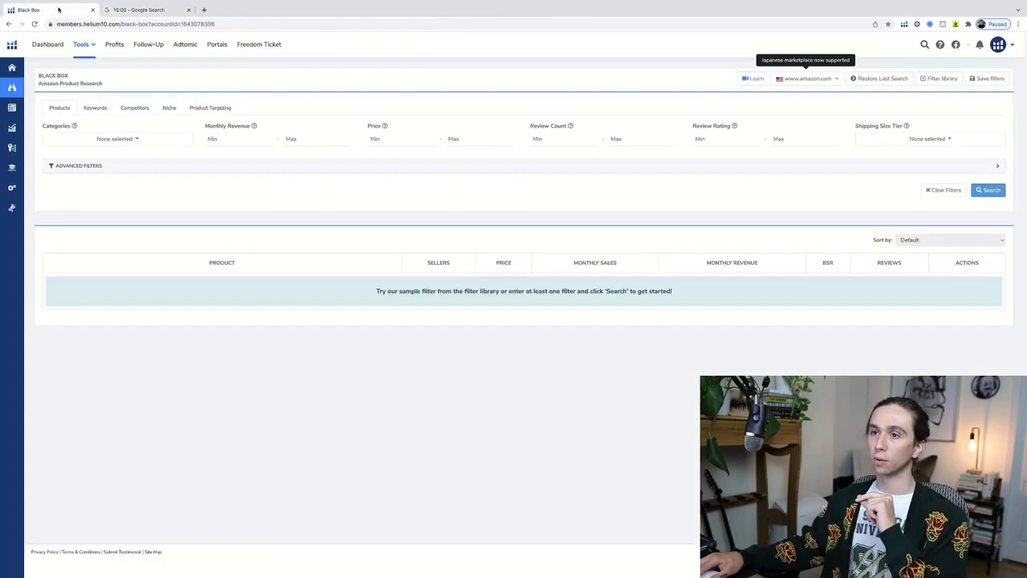
click(138, 9)
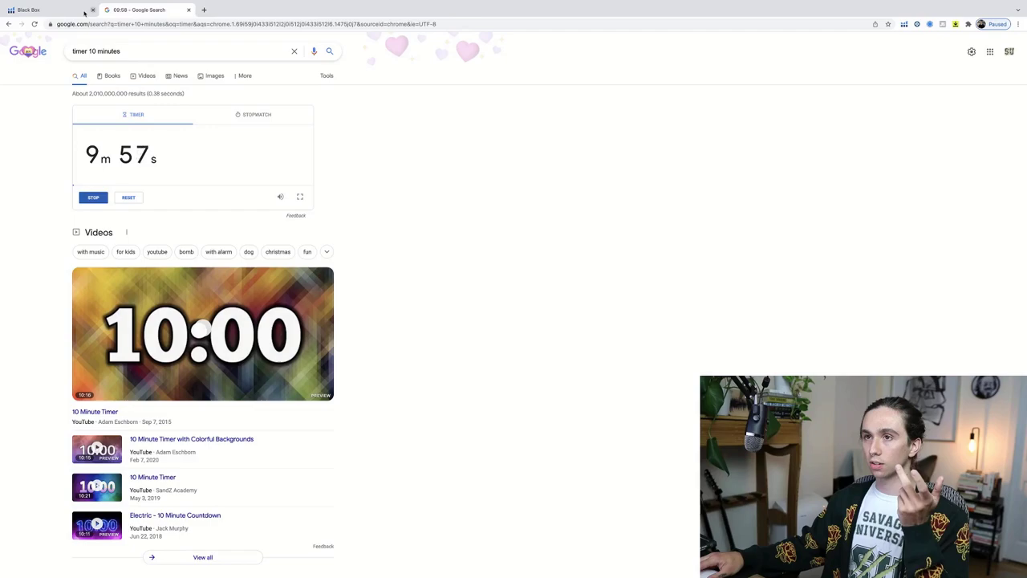
click(72, 10)
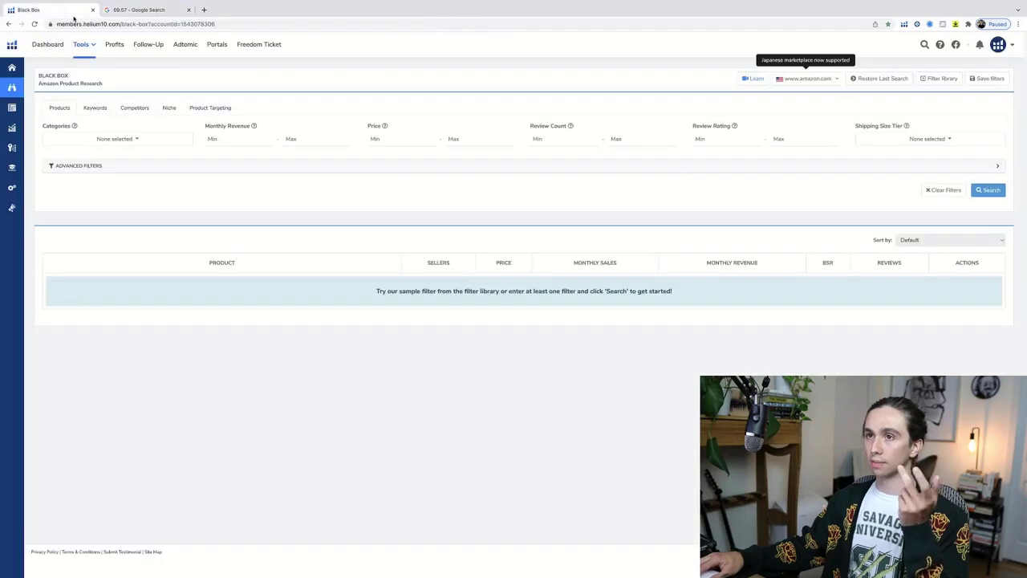
- Set the keyword filters to minimum search volume 2000, monthly revenue 10000 to 50000, minimum price 30 and maximum review count 400
click(97, 108)
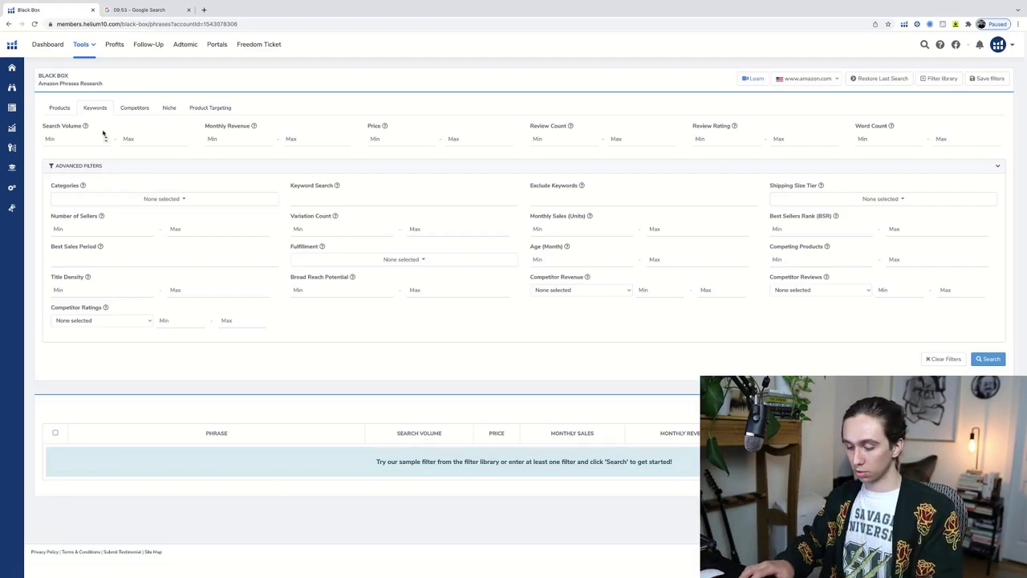
text(10000)
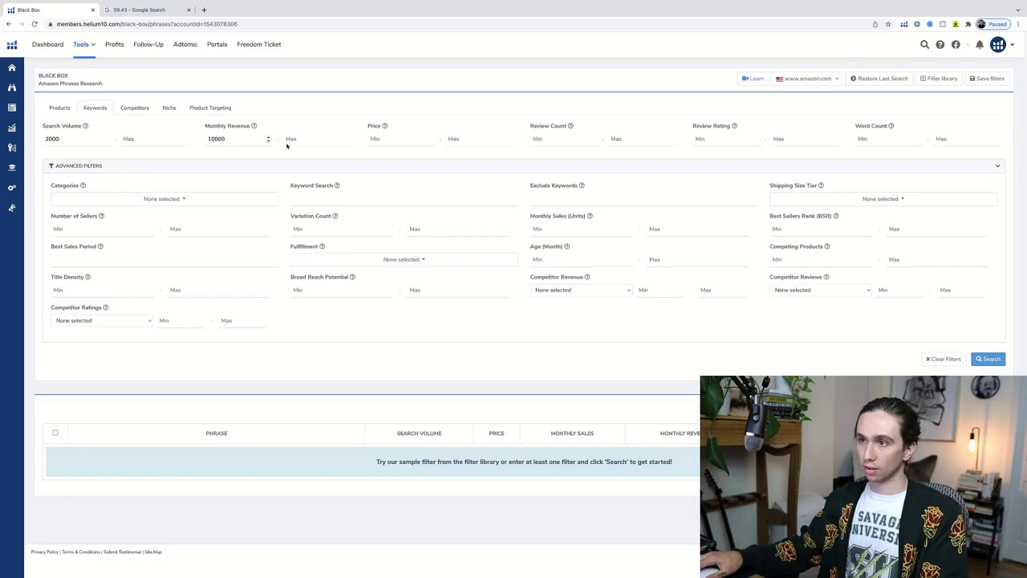
click(305, 141)
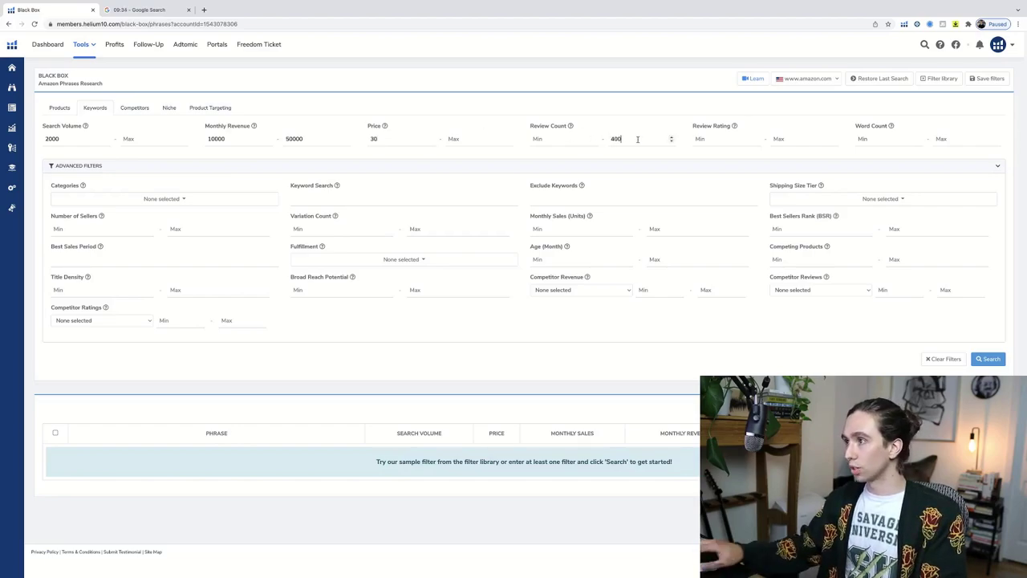
- Select the categories Arts, Crafts & Sewing, Home & Kitchen, Industrial & Scientific and Tools & Home Improvement, and run the keyword search
click(141, 202)
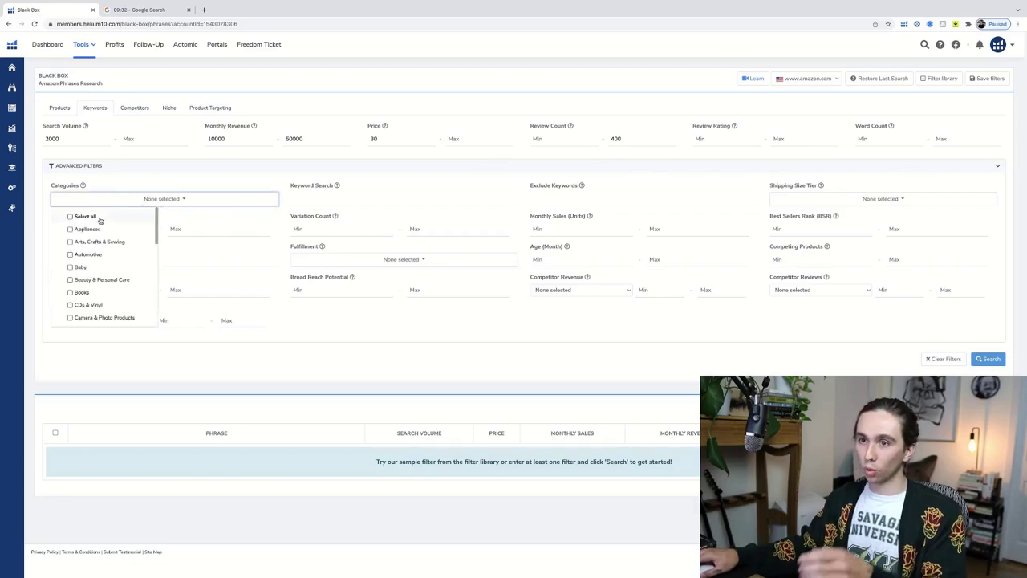
click(96, 241)
scroll(95, 265, down, 2)
scroll(95, 265, down, 3)
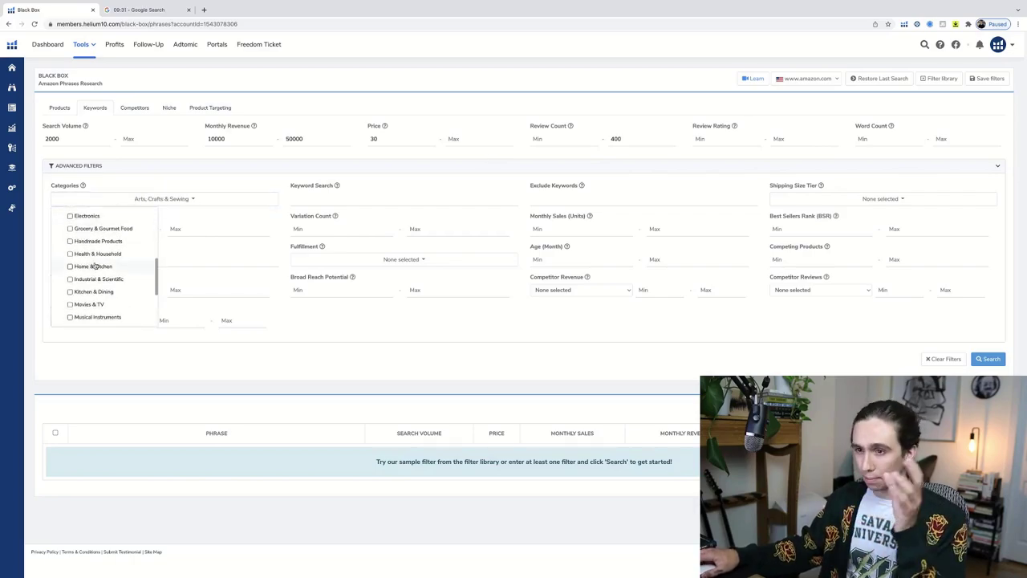
click(96, 265)
scroll(98, 265, down, 2)
scroll(100, 266, up, 1)
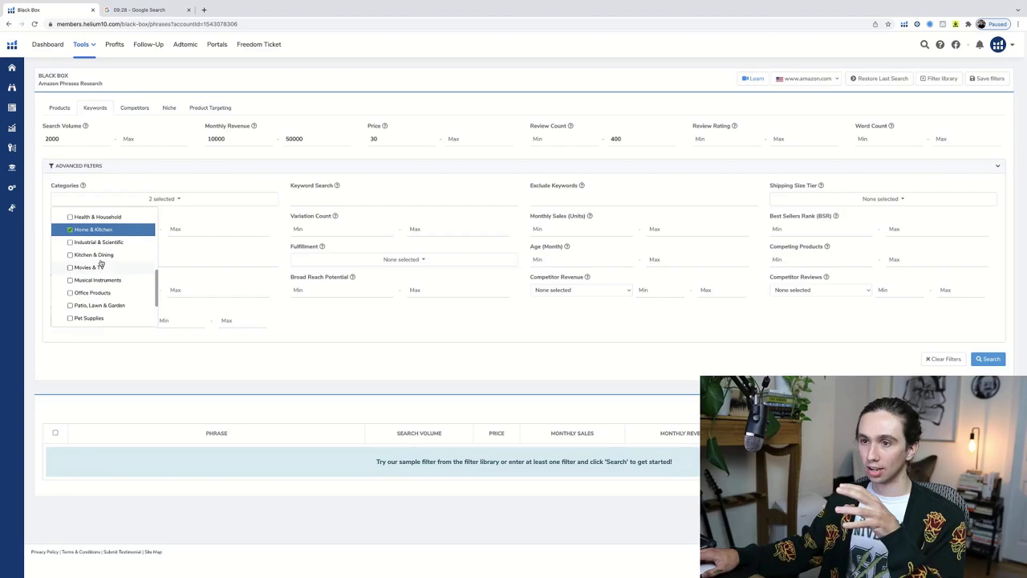
click(103, 245)
scroll(103, 260, down, 2)
scroll(104, 275, down, 1)
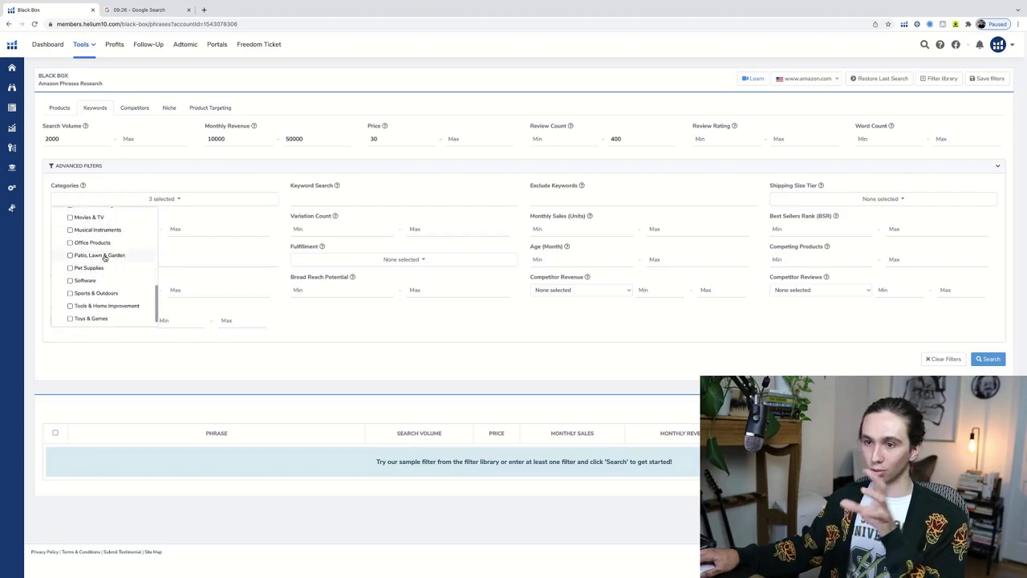
click(106, 306)
click(352, 318)
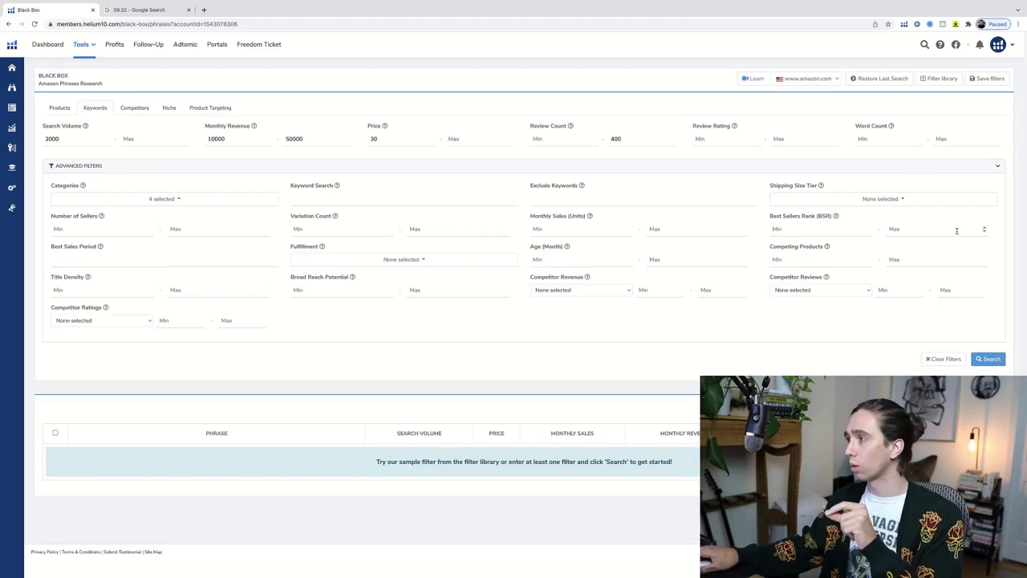
click(989, 360)
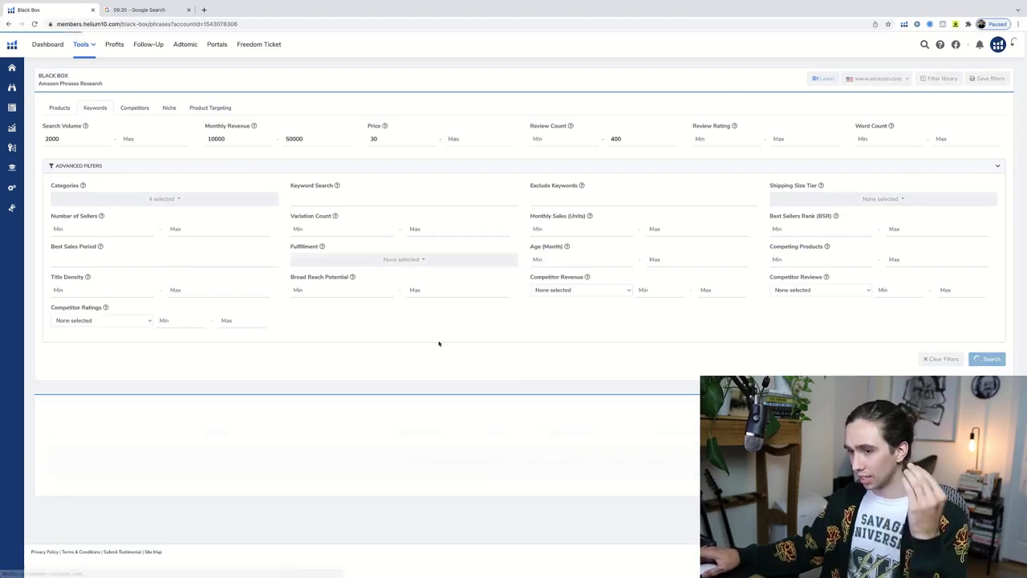
- Examine the phrases on the first results page for promising product ideas, checking search volume, price, revenue and reviews
scroll(331, 326, down, 4)
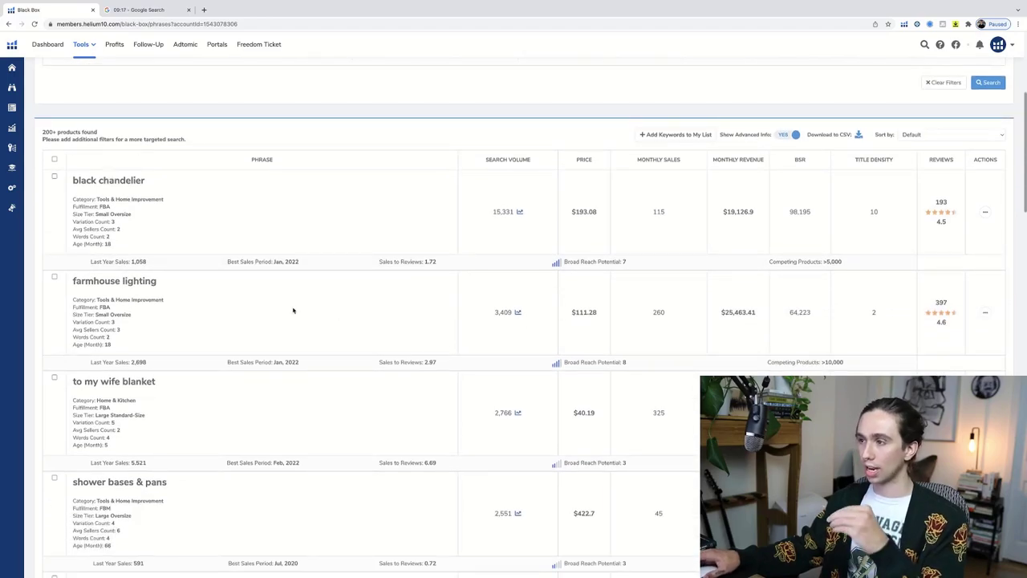
scroll(293, 310, down, 1)
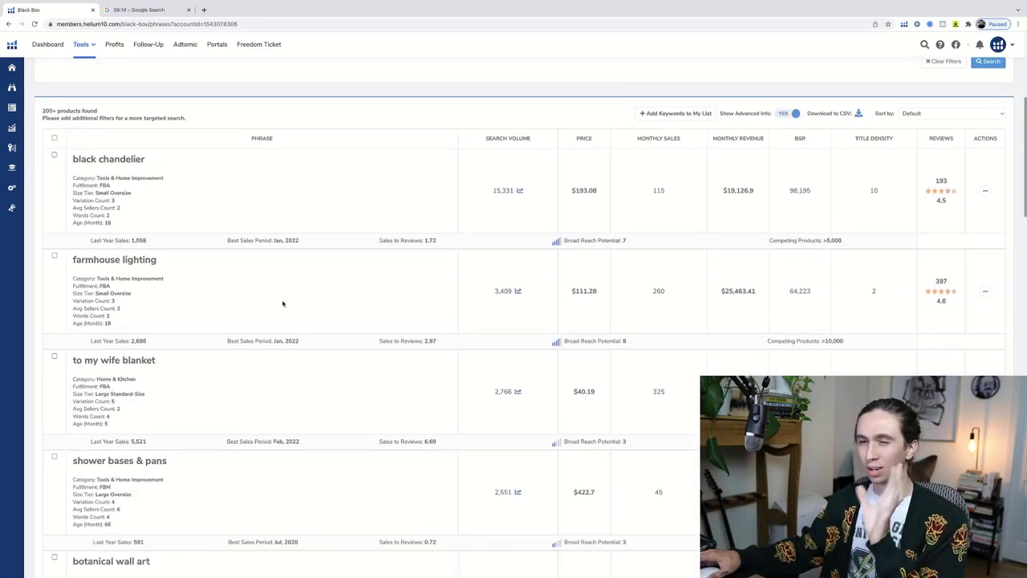
scroll(307, 301, down, 3)
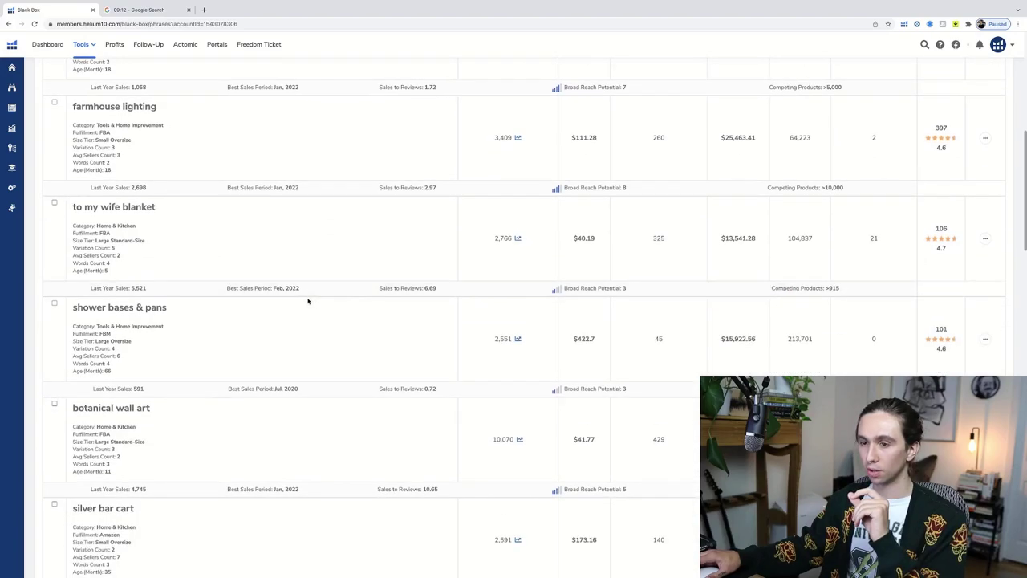
scroll(313, 299, down, 1)
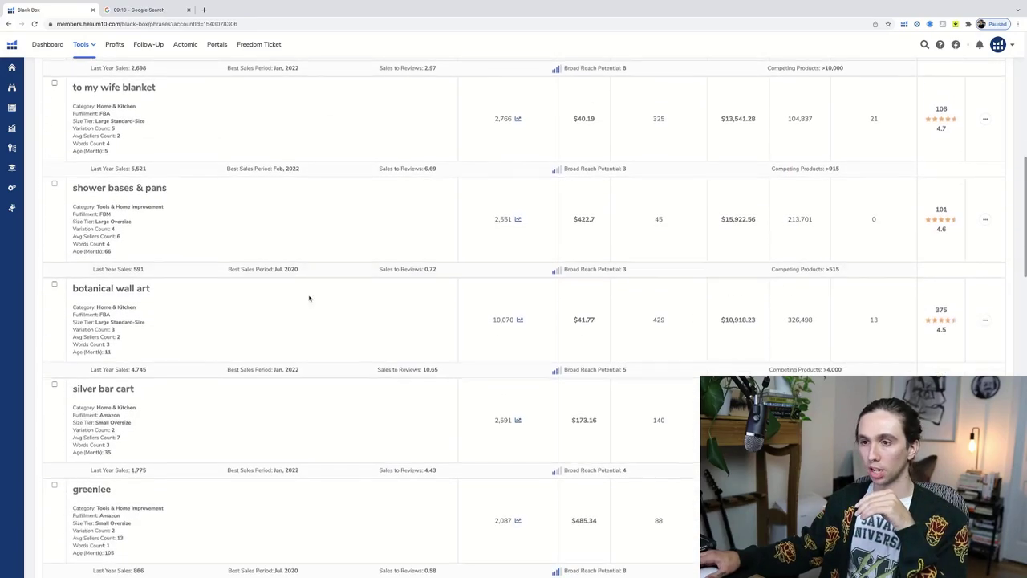
scroll(318, 298, down, 4)
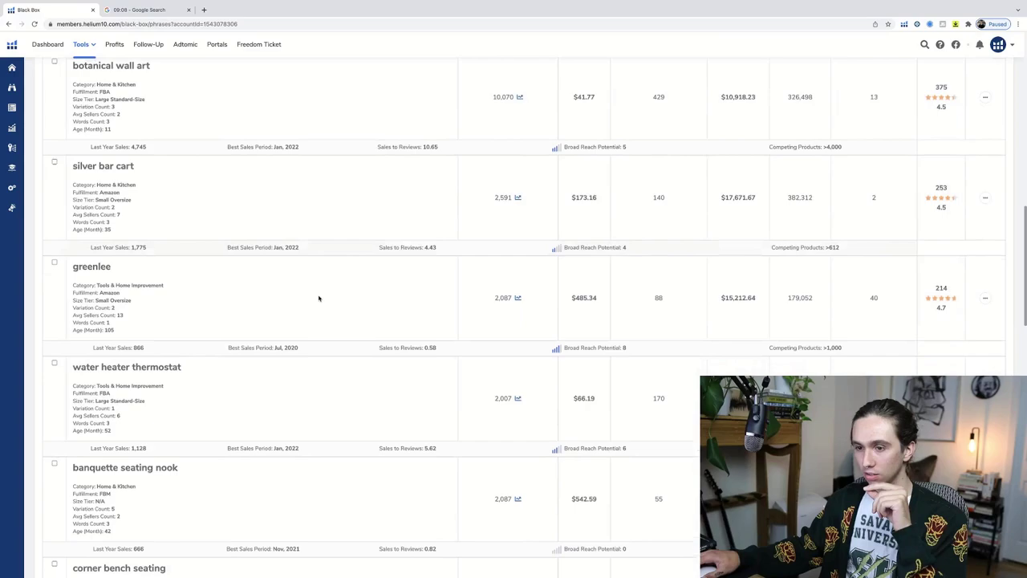
scroll(317, 297, down, 3)
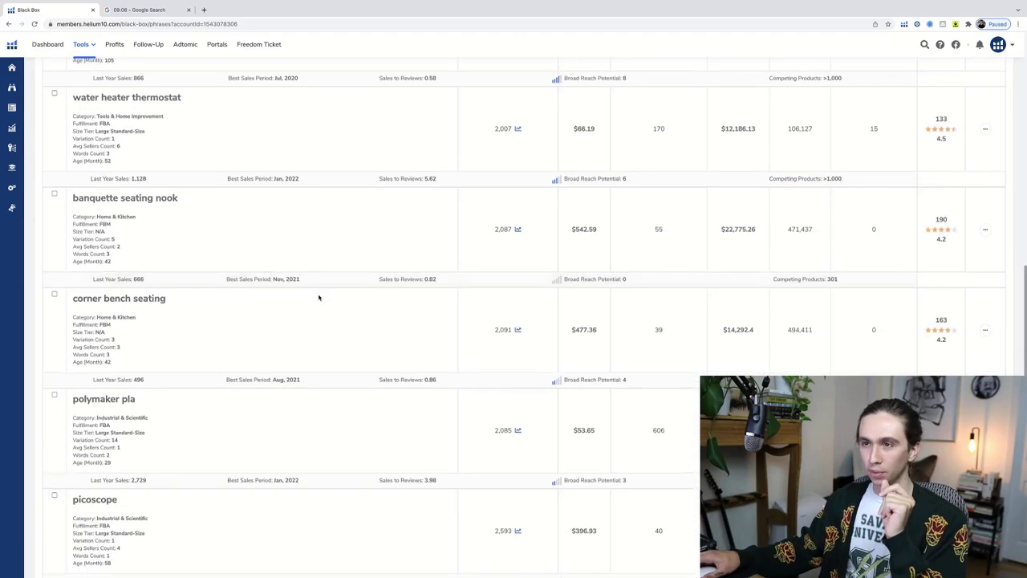
scroll(232, 209, down, 3)
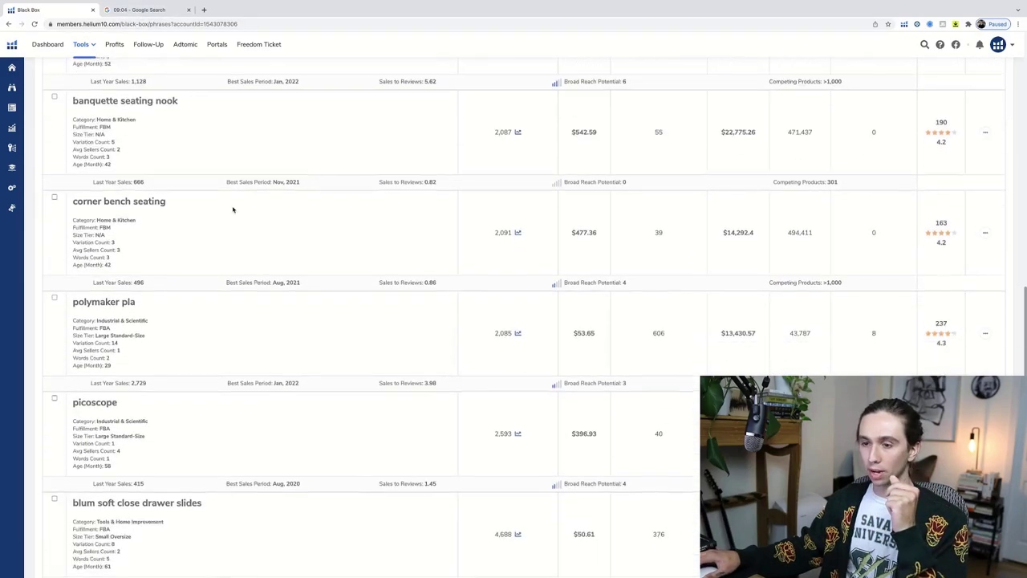
scroll(220, 251, down, 5)
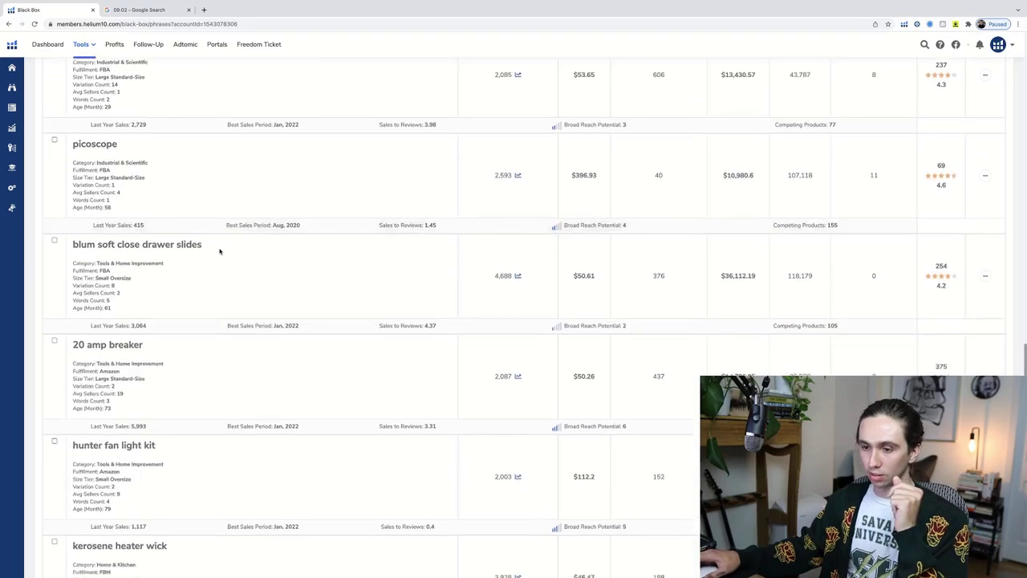
scroll(214, 254, down, 1)
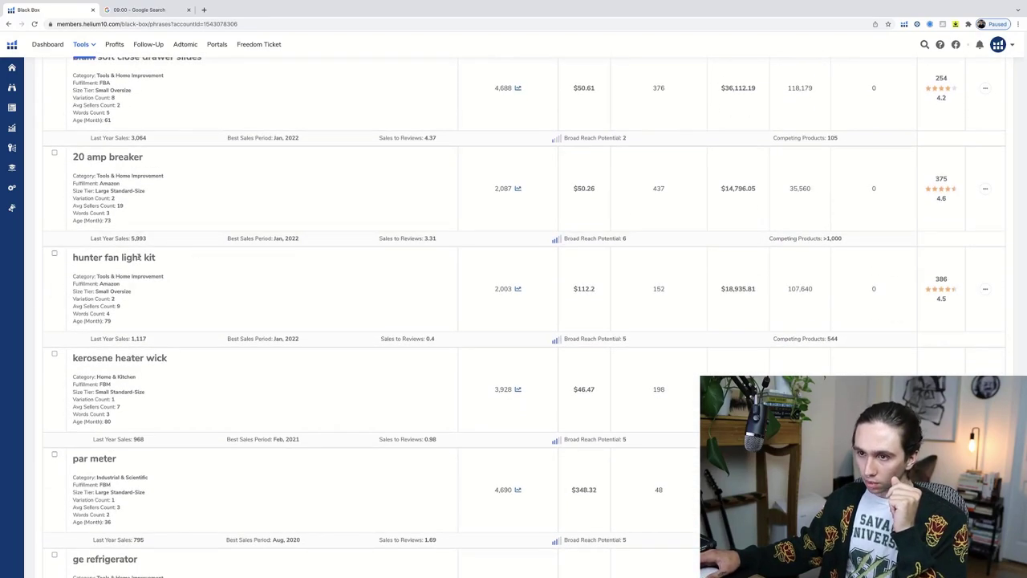
scroll(258, 290, down, 3)
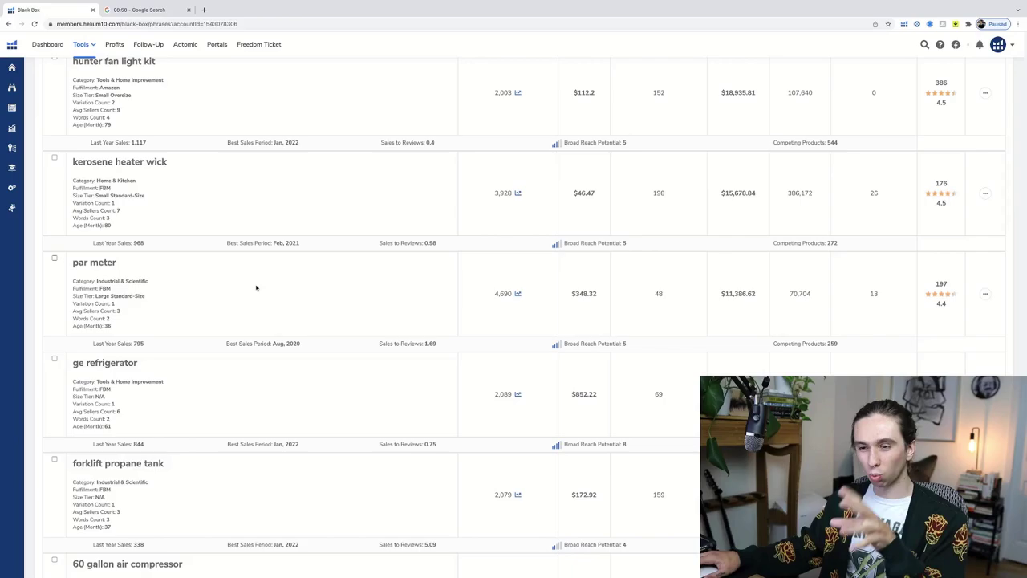
scroll(255, 289, down, 2)
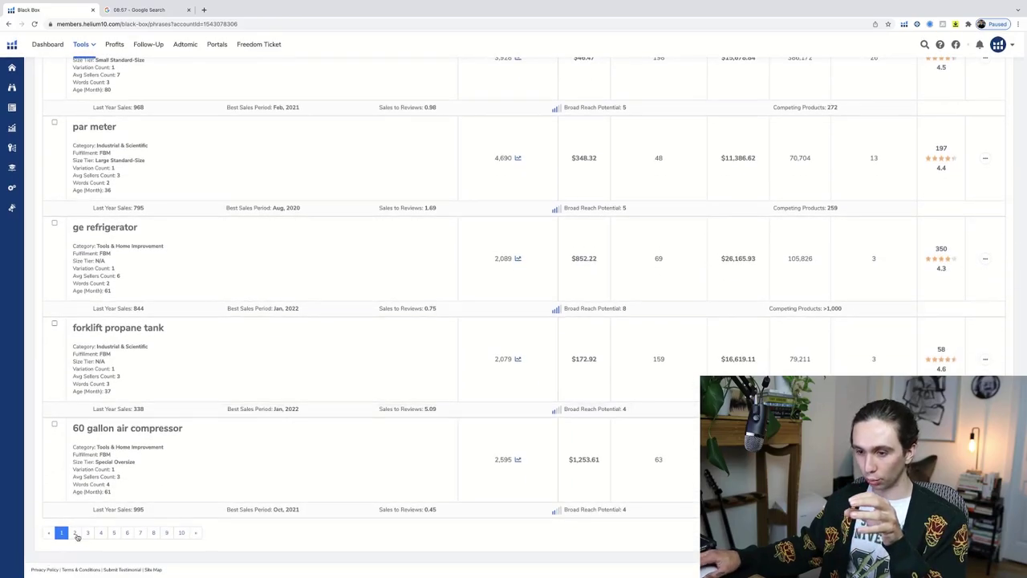
- Go to results page 2 and look through its phrases for further product ideas
click(74, 533)
scroll(223, 292, down, 2)
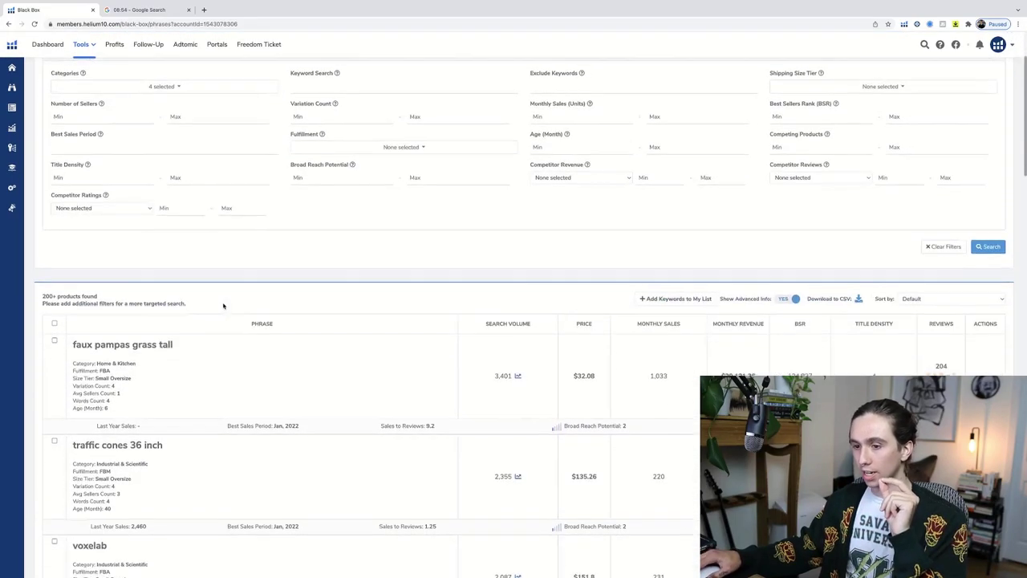
scroll(225, 301, down, 9)
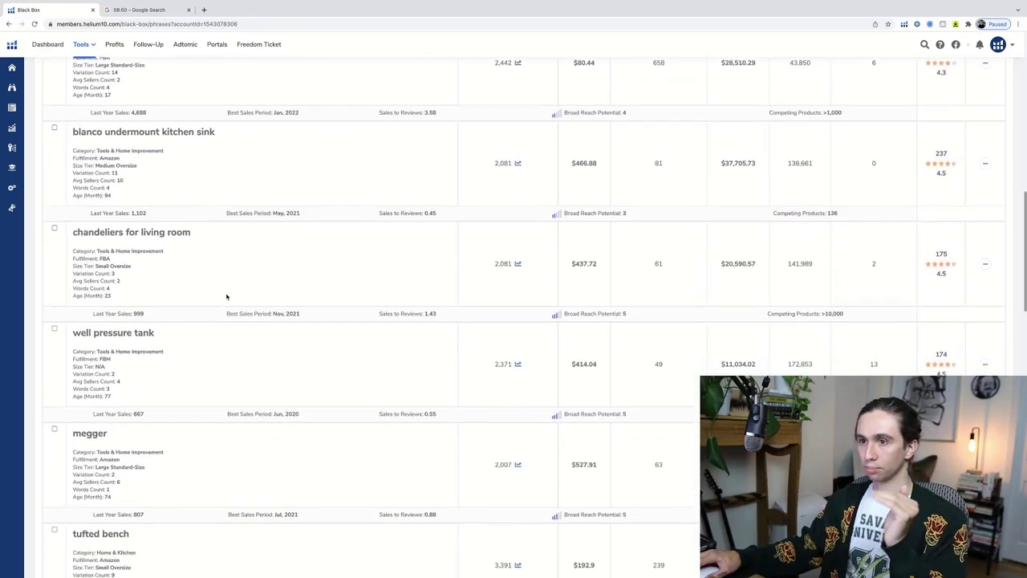
scroll(226, 297, down, 6)
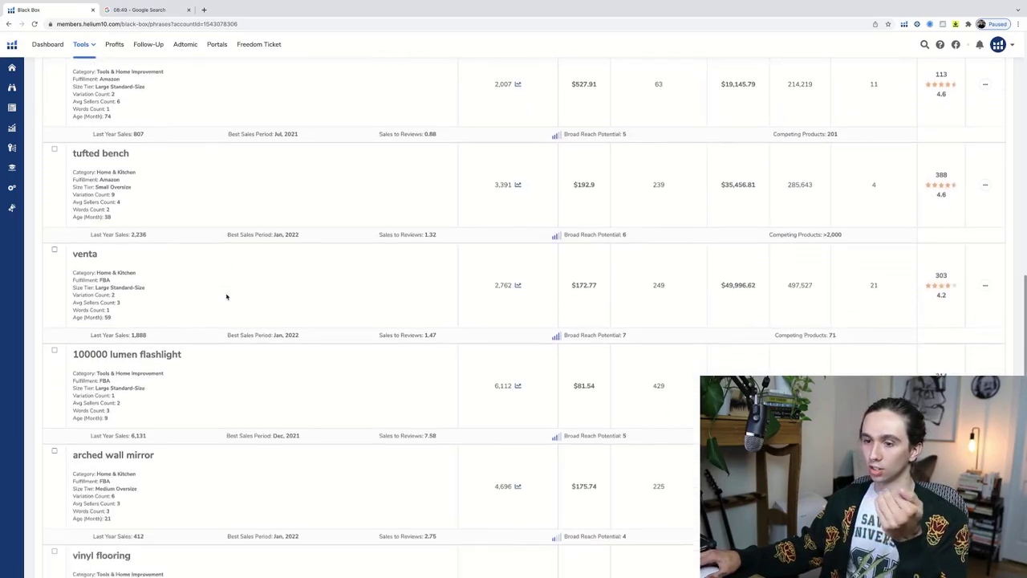
scroll(227, 297, down, 3)
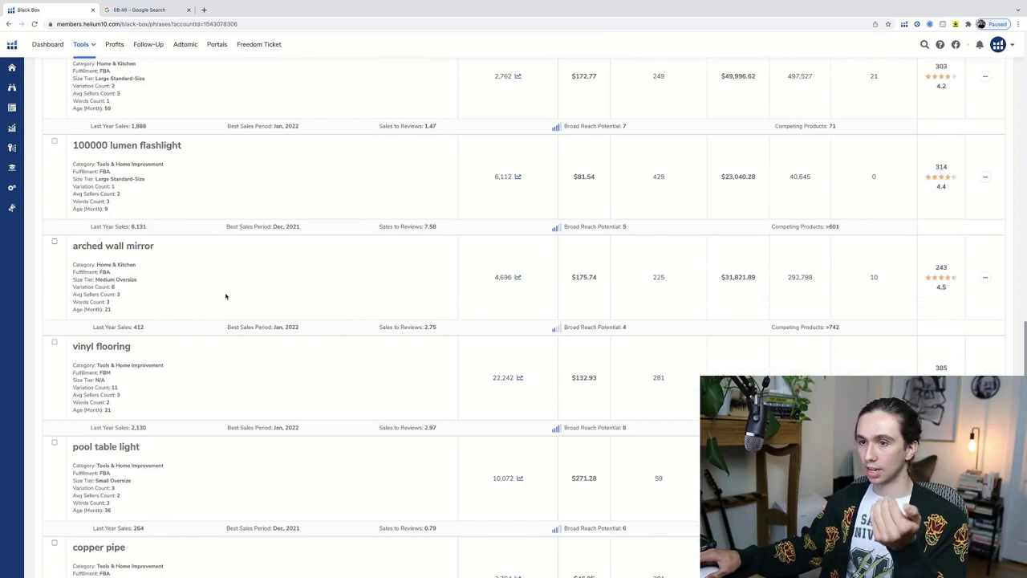
scroll(225, 296, down, 1)
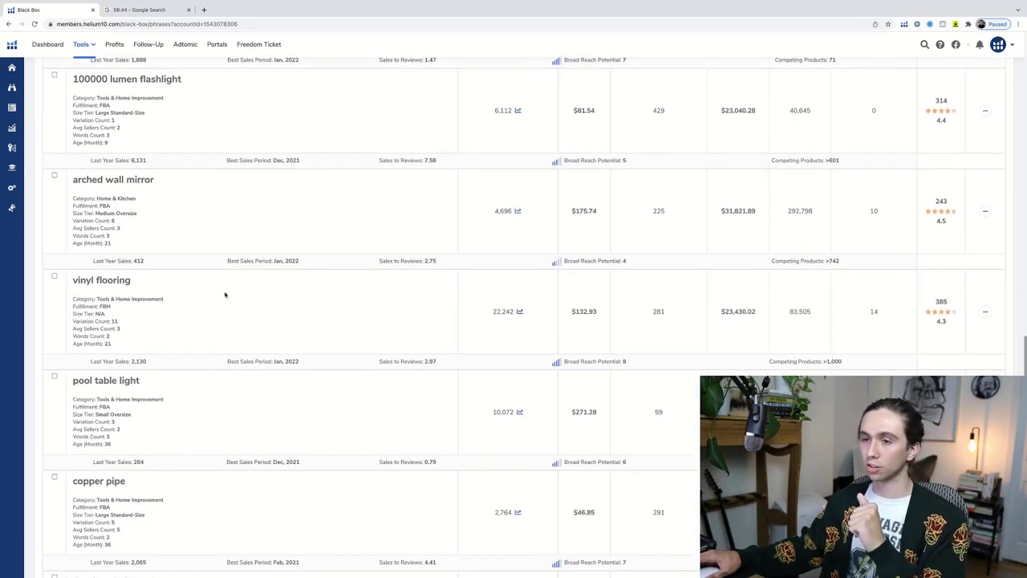
scroll(225, 295, down, 1)
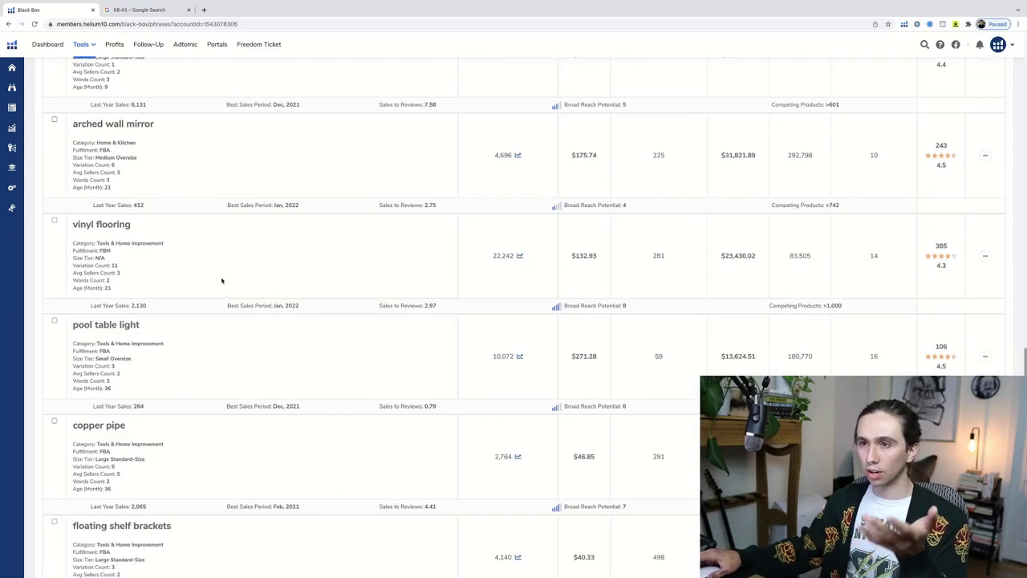
scroll(196, 240, down, 5)
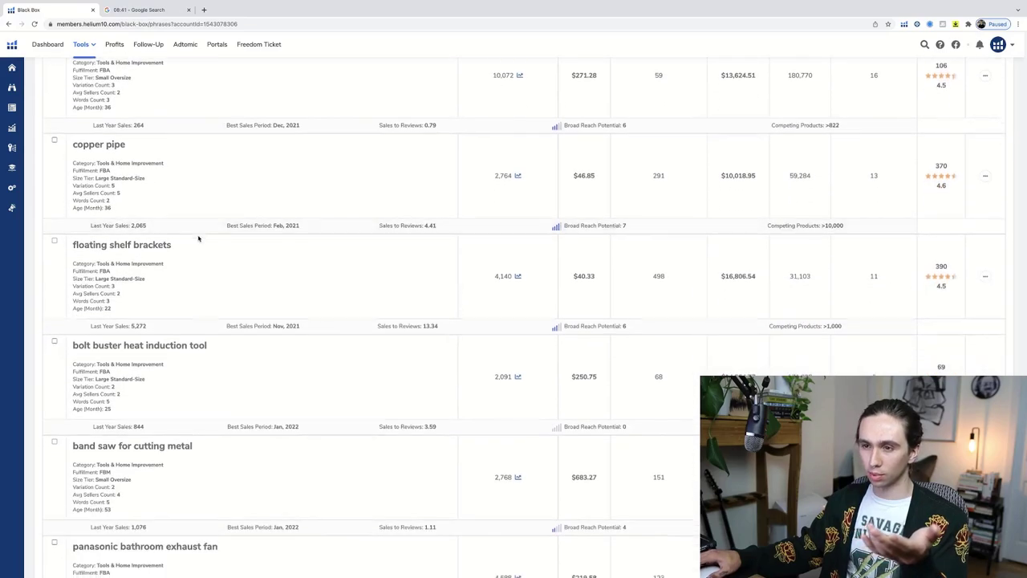
- Open the Amazon listings for "floating shelf brackets" in a separate tab, and return to the Black Box results
scroll(200, 238, down, 2)
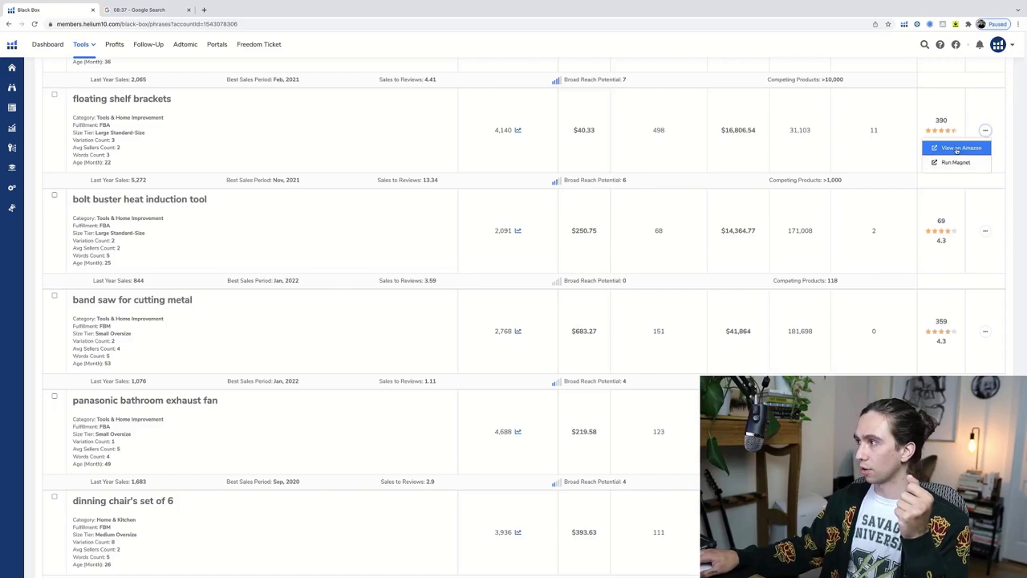
click(957, 149)
click(56, 11)
- Go to results page 3 and examine its phrases for product ideas, comparing search volume, price, revenue and reviews
scroll(290, 225, down, 1)
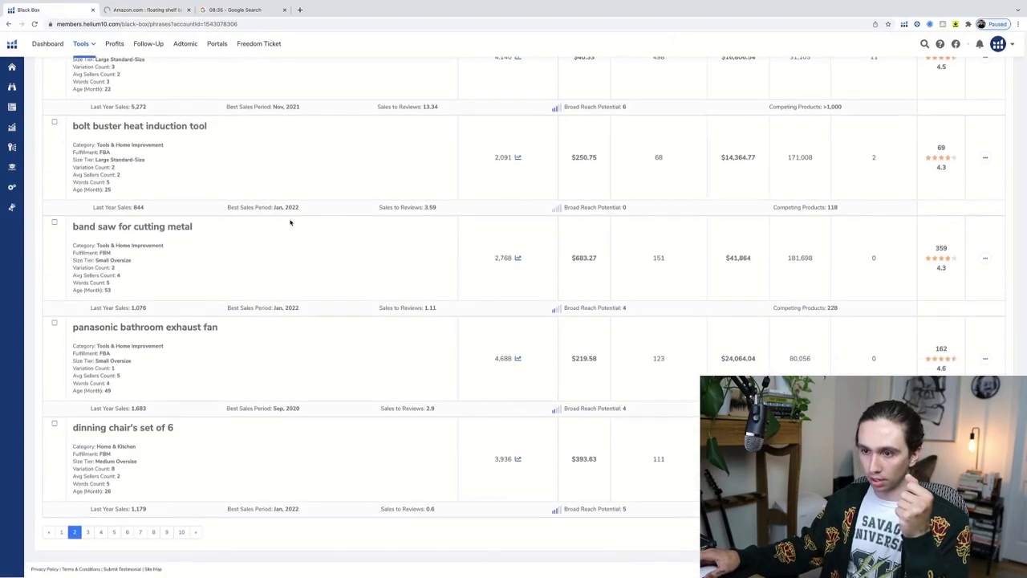
click(87, 532)
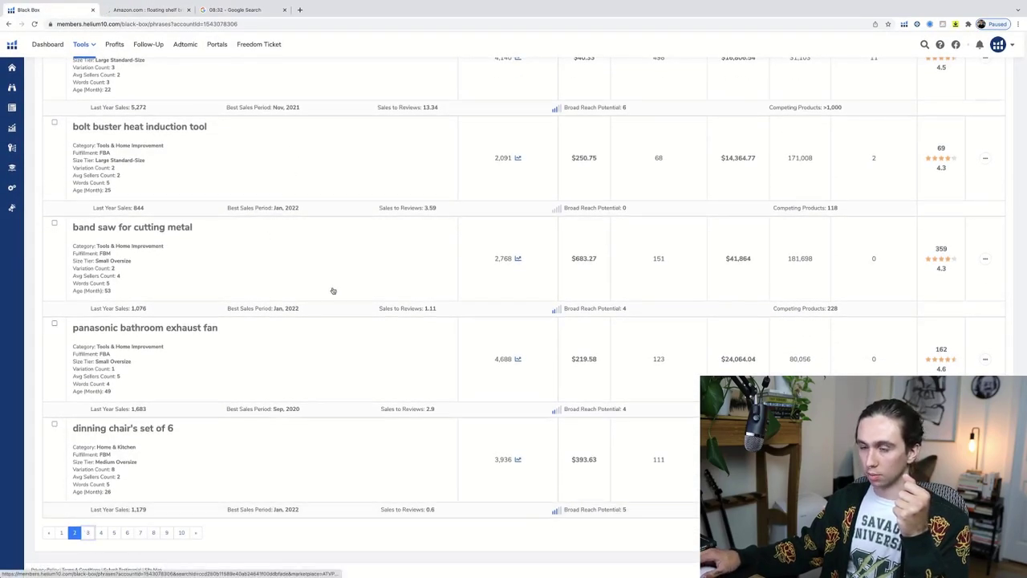
scroll(275, 294, down, 3)
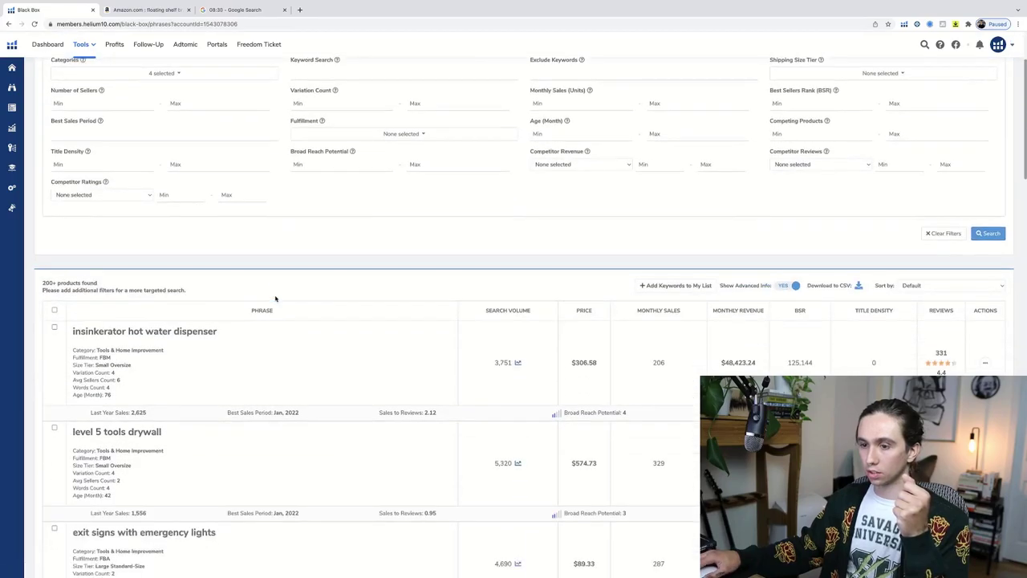
scroll(276, 299, down, 6)
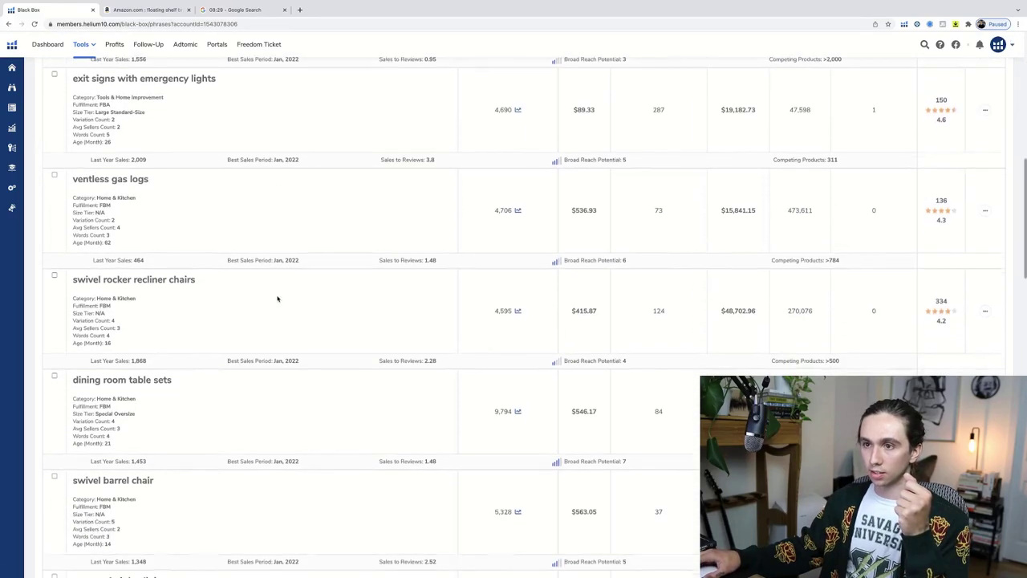
scroll(277, 298, down, 3)
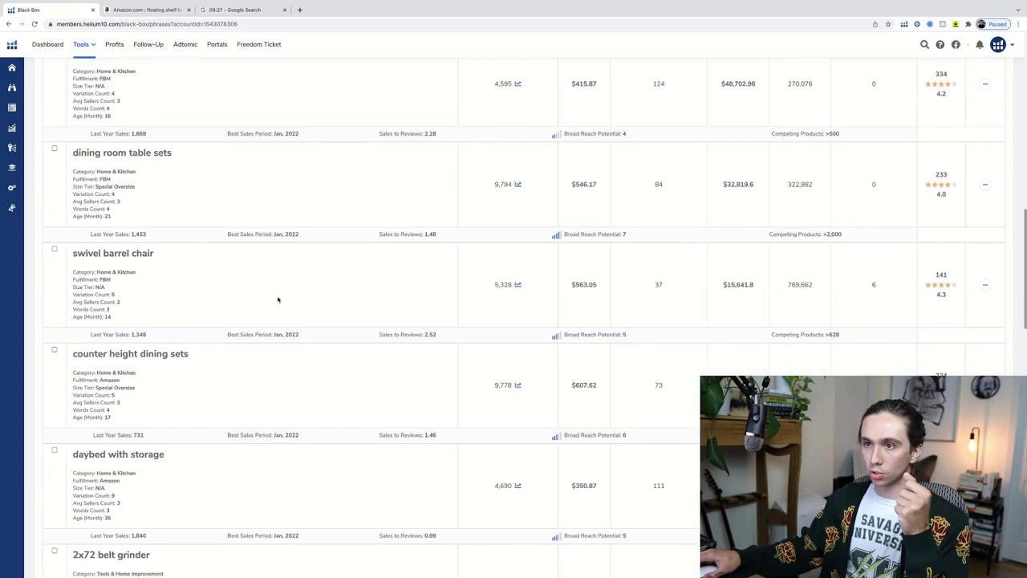
scroll(278, 298, down, 1)
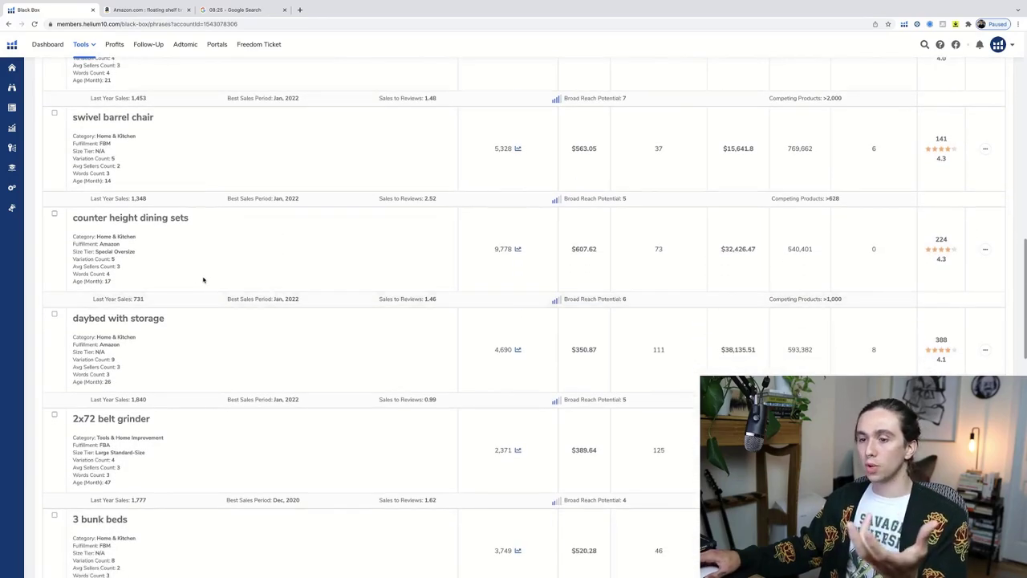
scroll(203, 279, down, 1)
scroll(204, 280, down, 1)
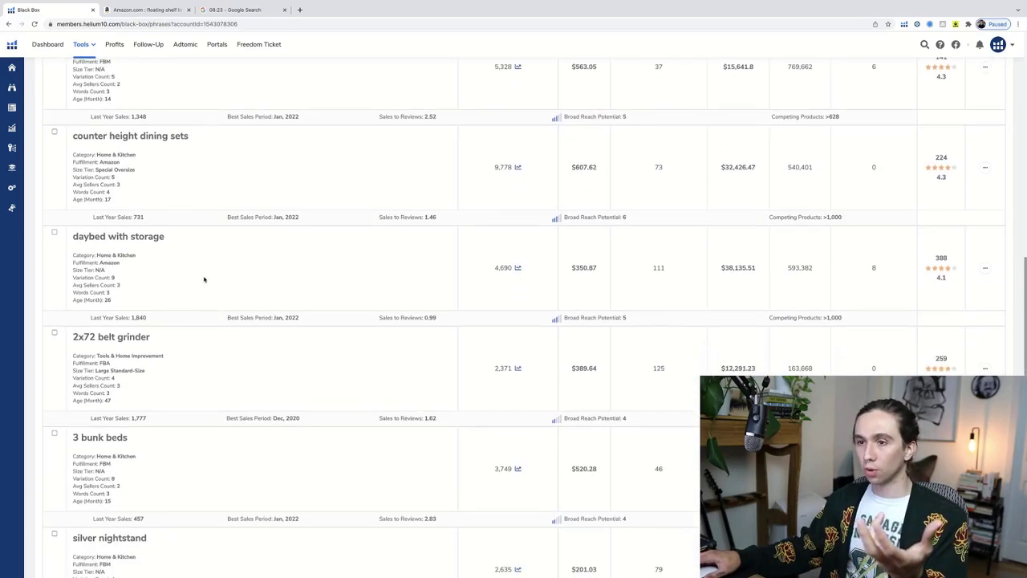
scroll(203, 279, down, 1)
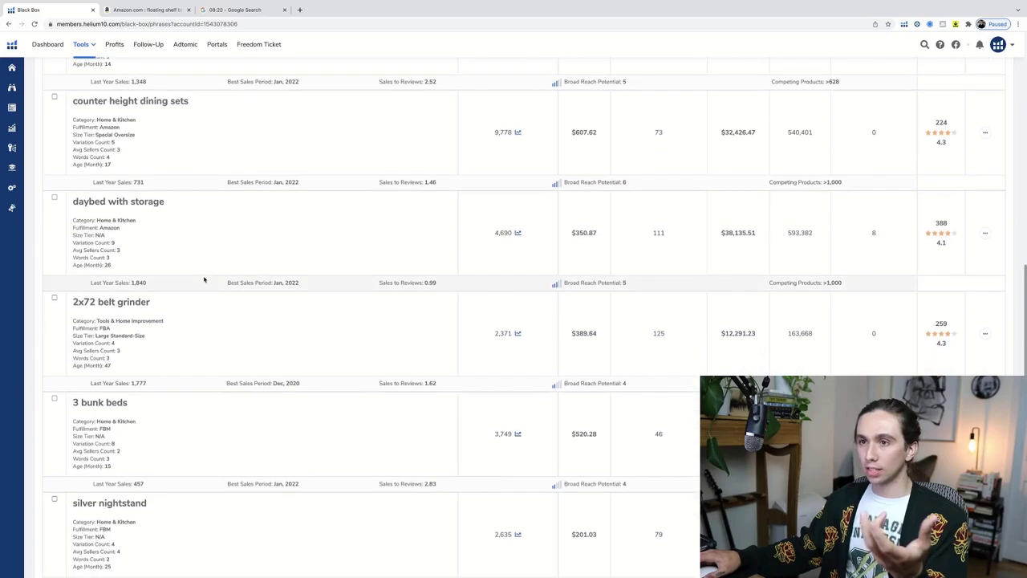
scroll(203, 279, down, 1)
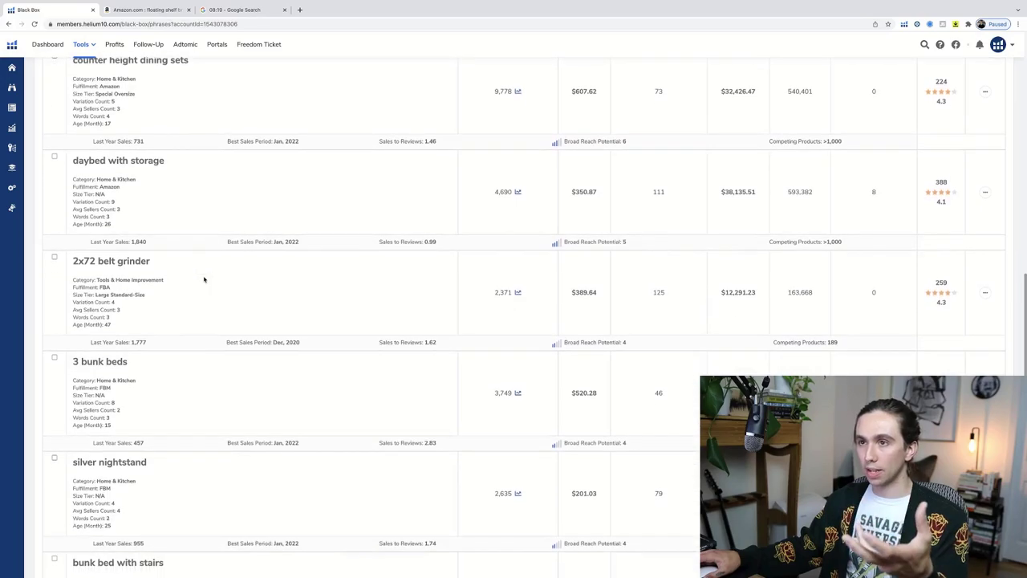
scroll(204, 279, up, 4)
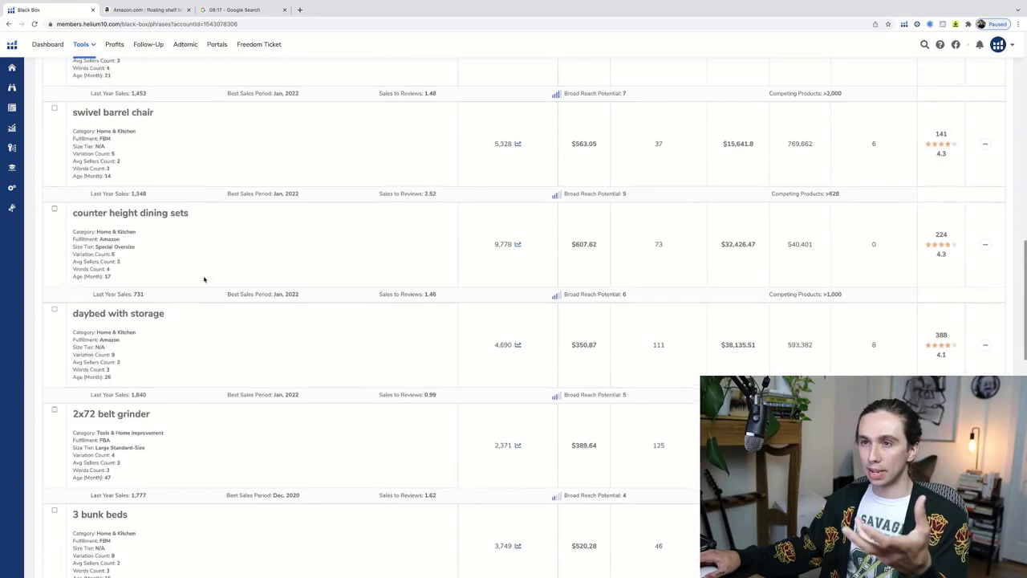
scroll(204, 280, down, 1)
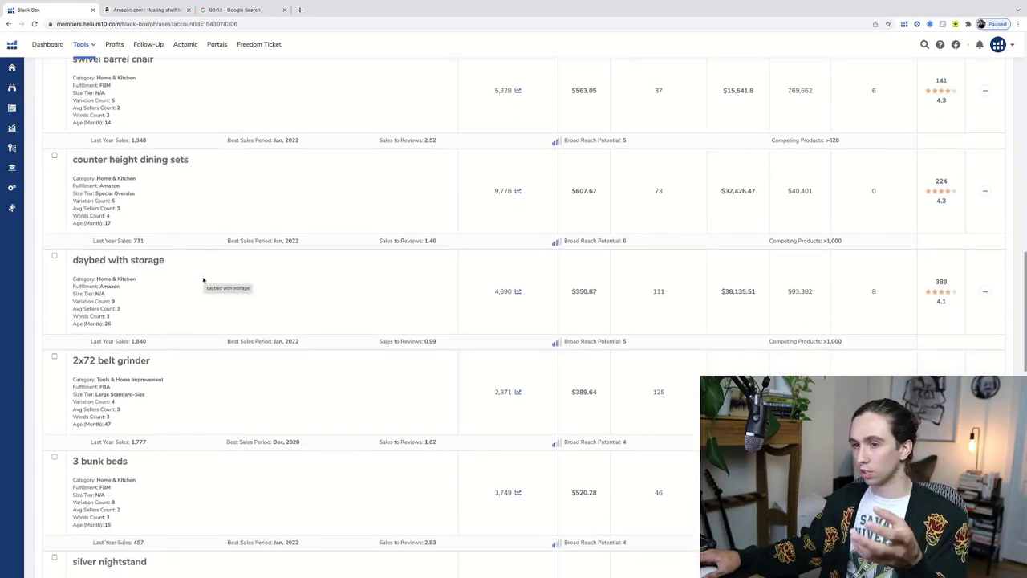
scroll(204, 280, down, 2)
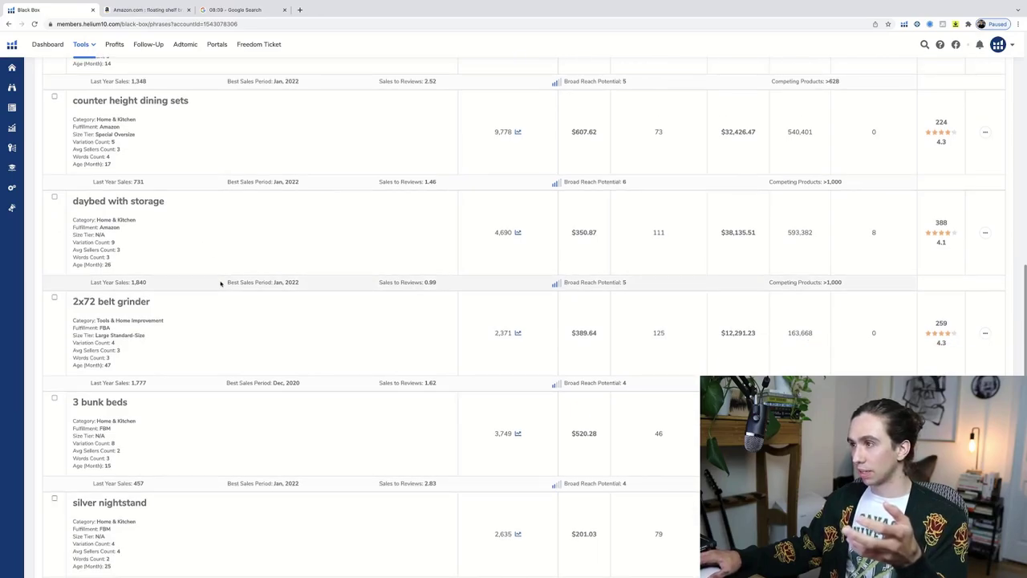
- Set the maximum price to 70, rerun the keyword search and look through the first page of results
scroll(221, 282, up, 20)
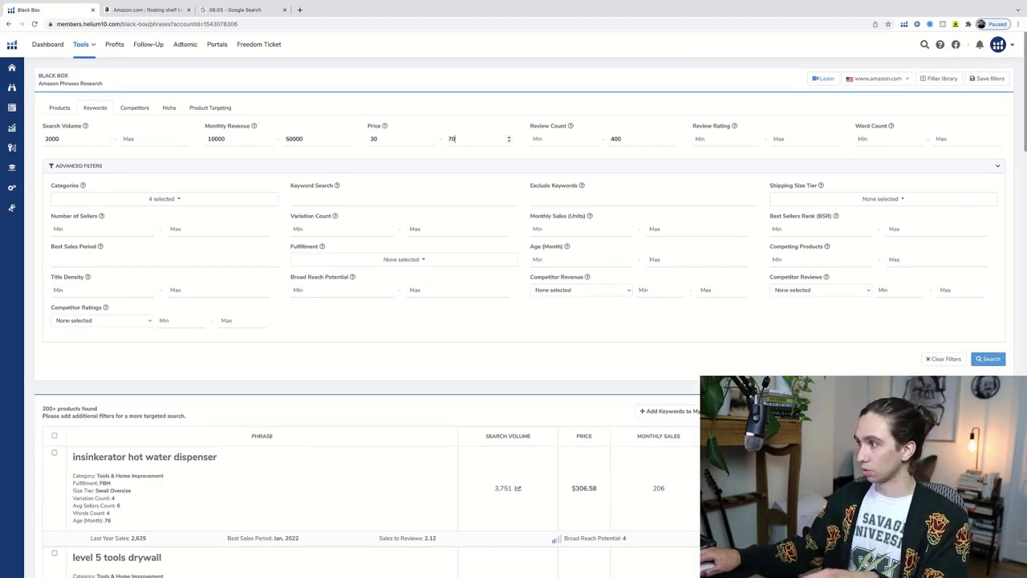
key(Return)
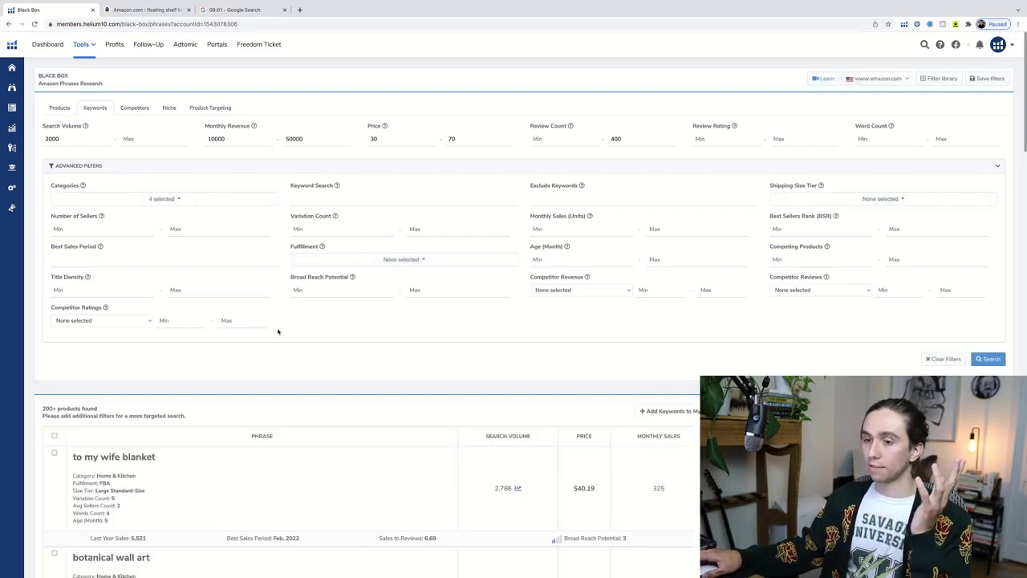
scroll(278, 332, down, 20)
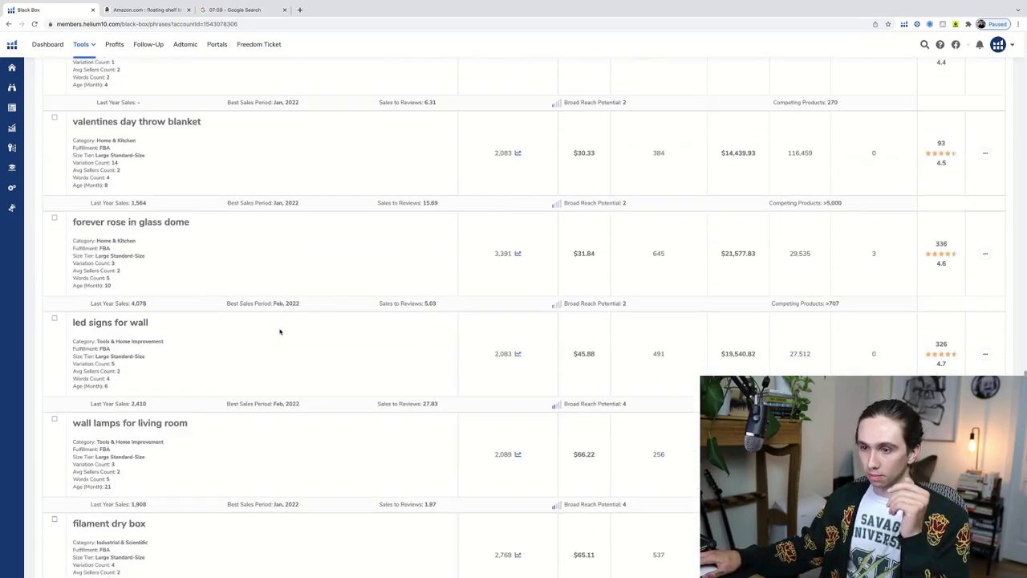
scroll(280, 331, down, 5)
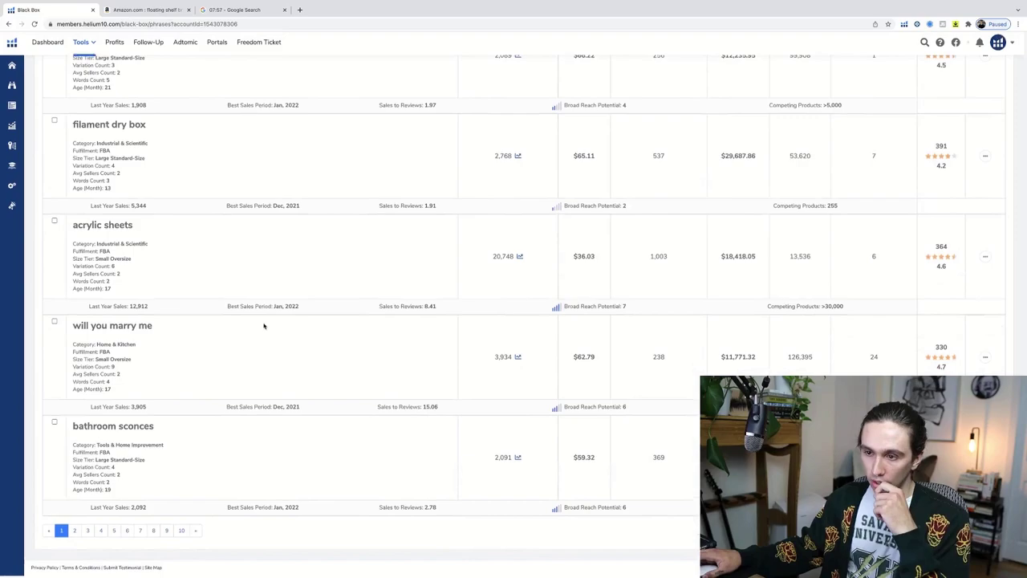
- Go through page 2 of the price-limited results and open the Amazon listings for "faux cowhide rug" in a separate tab
click(75, 531)
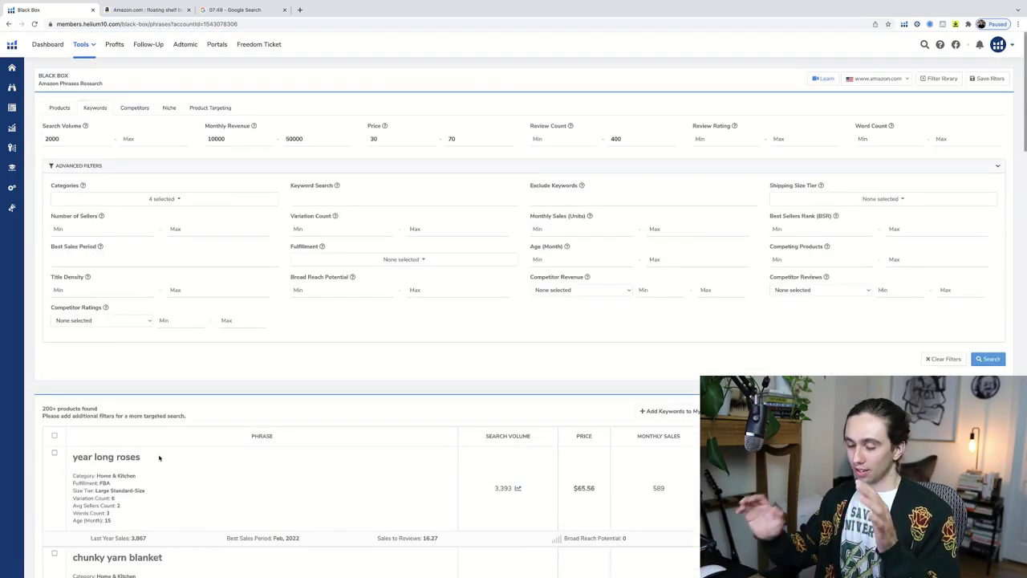
scroll(205, 453, down, 2)
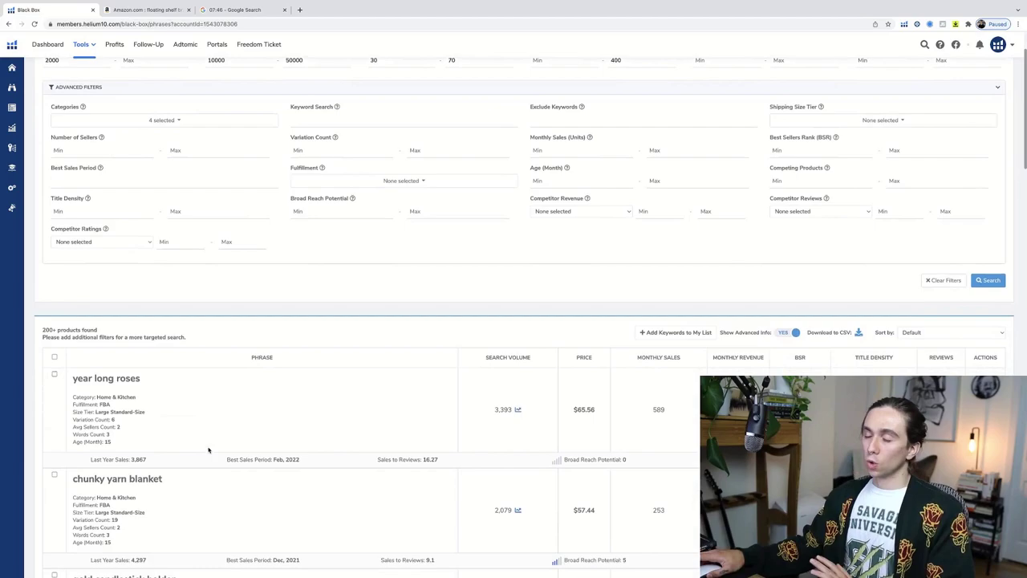
scroll(241, 449, down, 7)
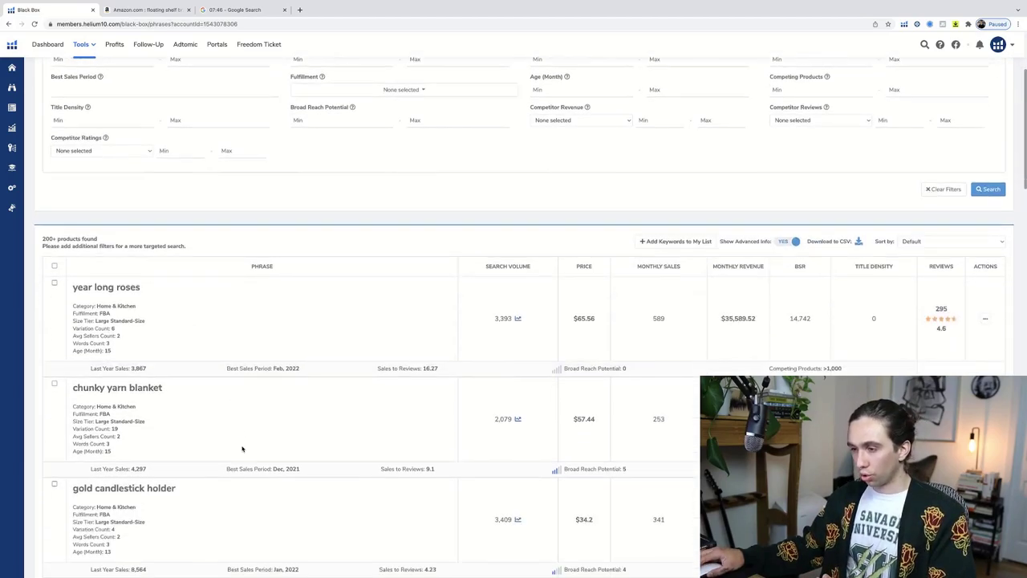
scroll(240, 449, down, 8)
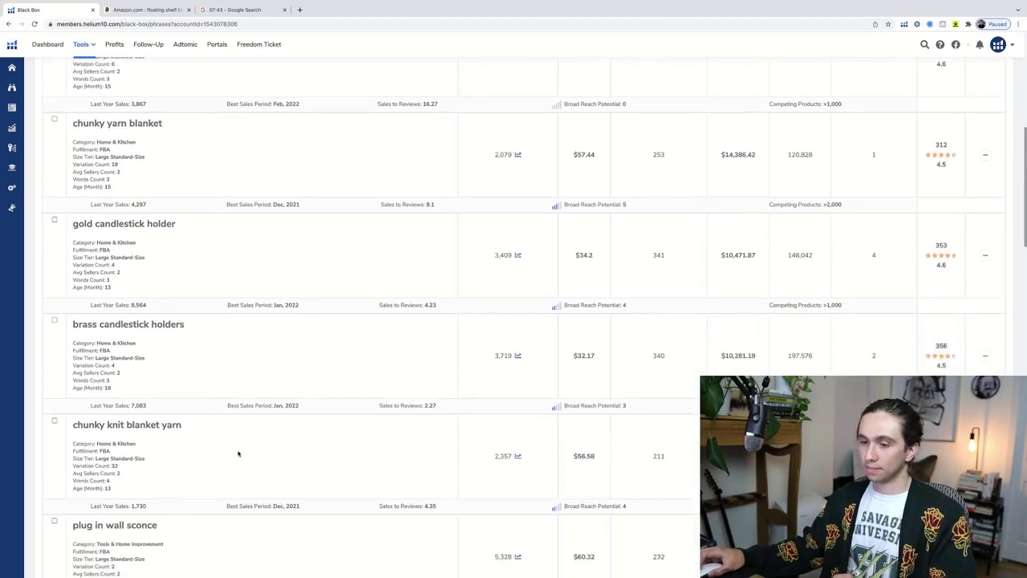
scroll(237, 454, down, 9)
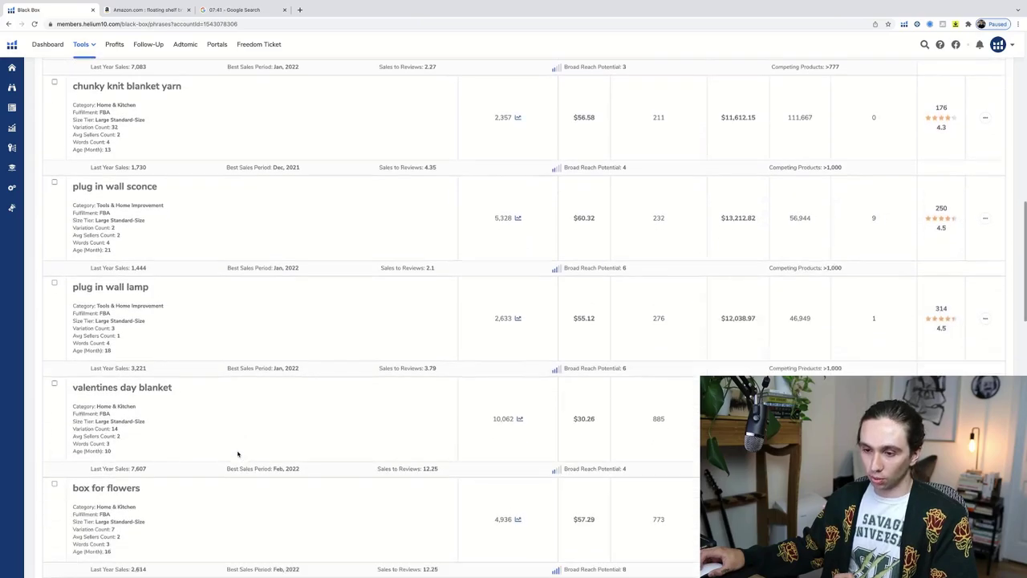
scroll(237, 455, down, 11)
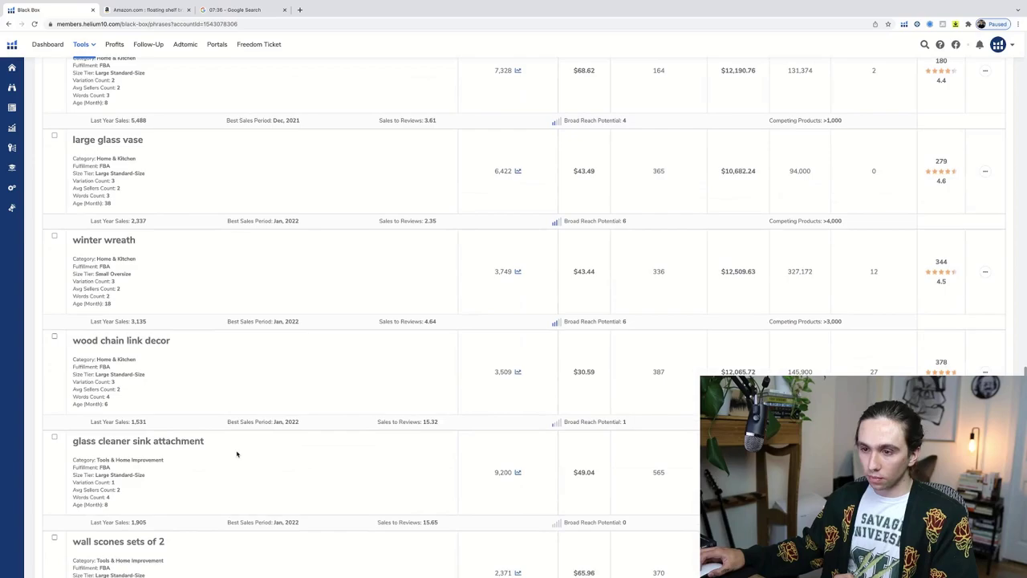
scroll(234, 454, down, 3)
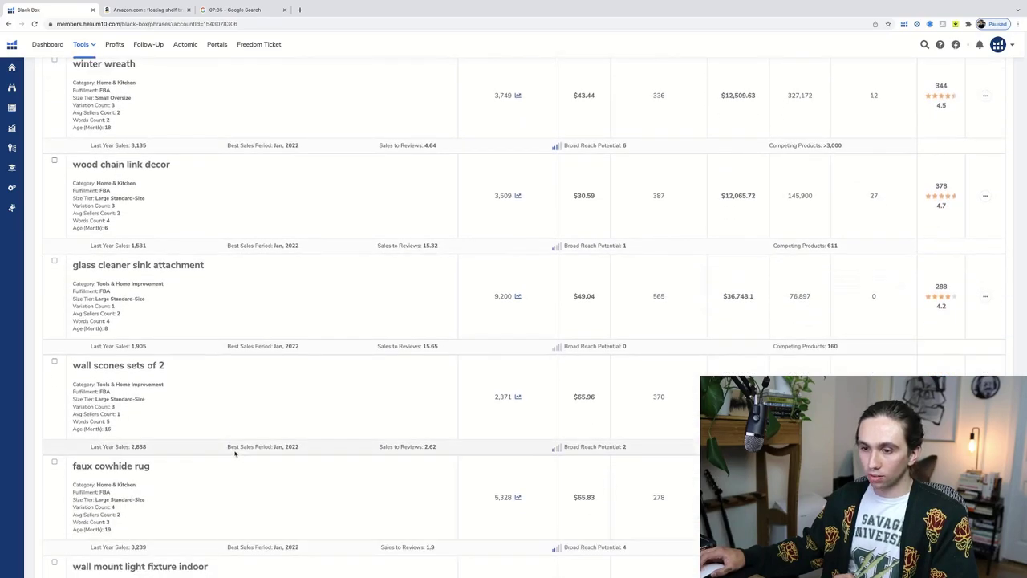
scroll(235, 455, down, 2)
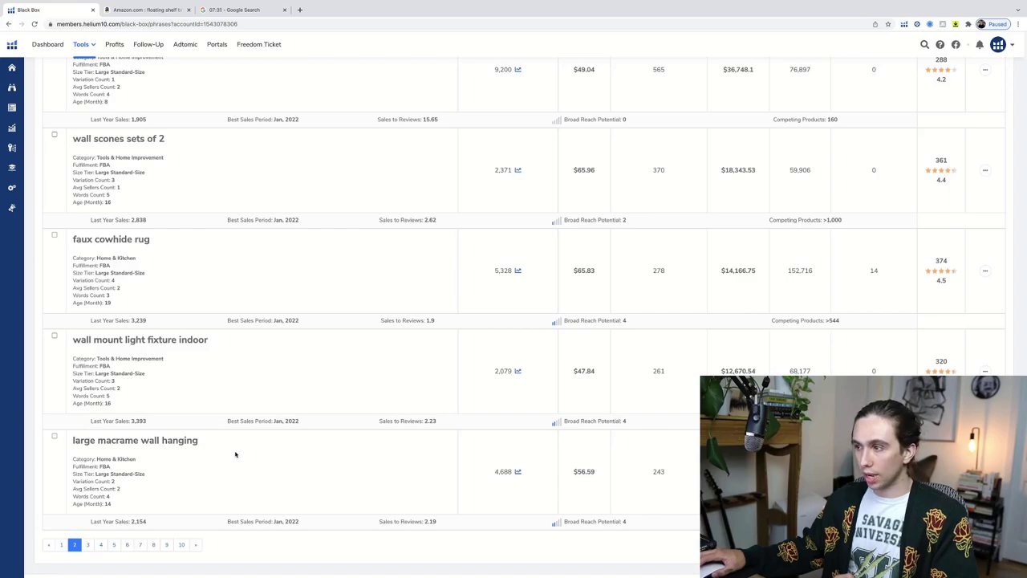
click(986, 271)
click(959, 289)
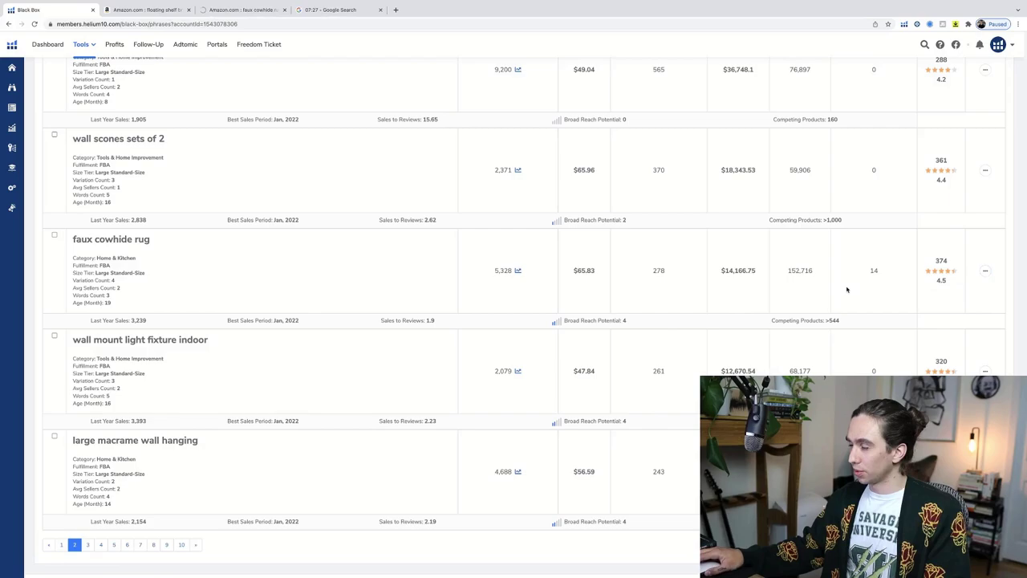
- Go through results page 3 and open the Amazon listings for "floating shelves hardware" in a separate tab
click(90, 545)
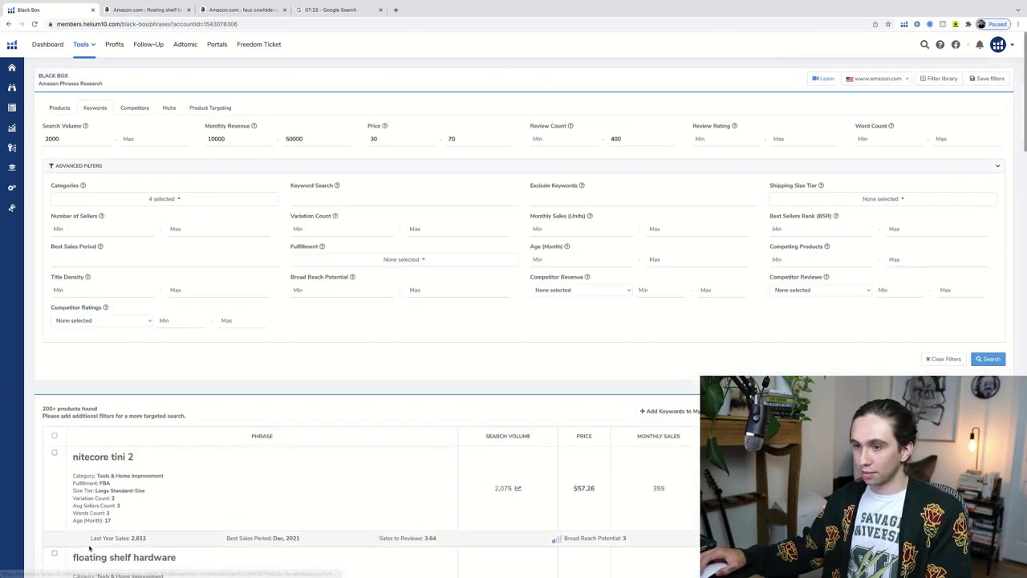
scroll(301, 477, down, 2)
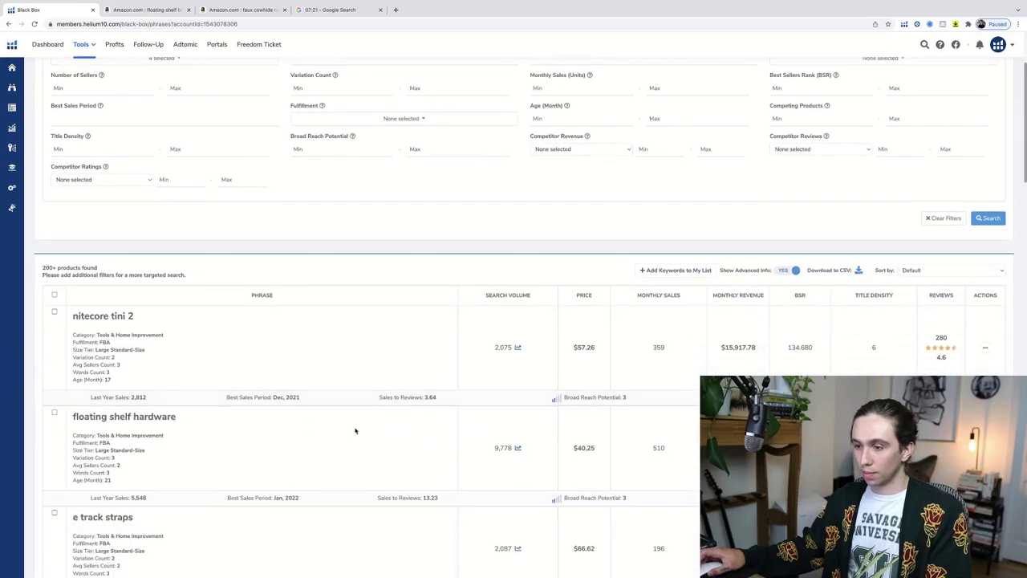
scroll(353, 434, down, 4)
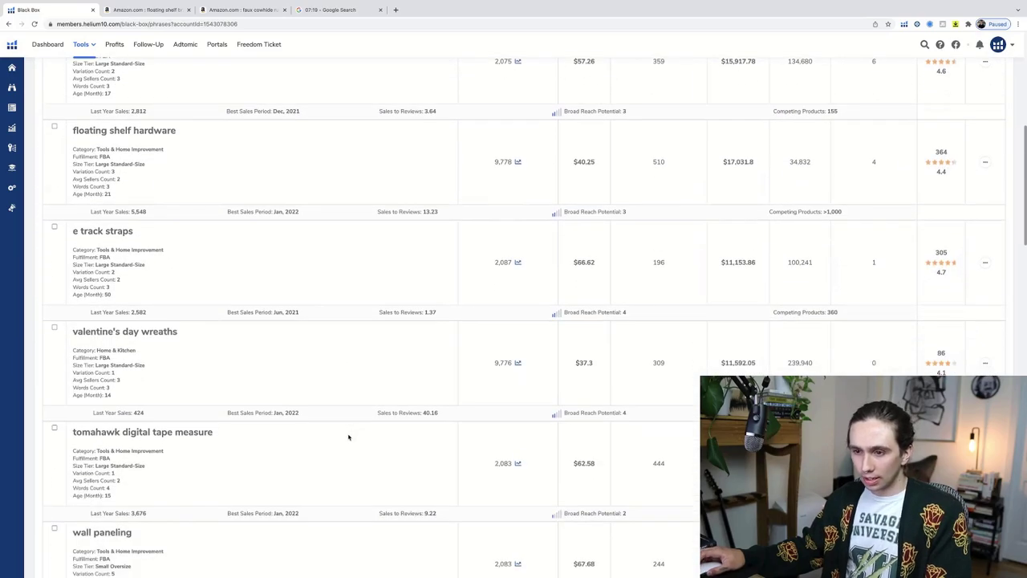
scroll(348, 436, down, 1)
scroll(349, 439, down, 5)
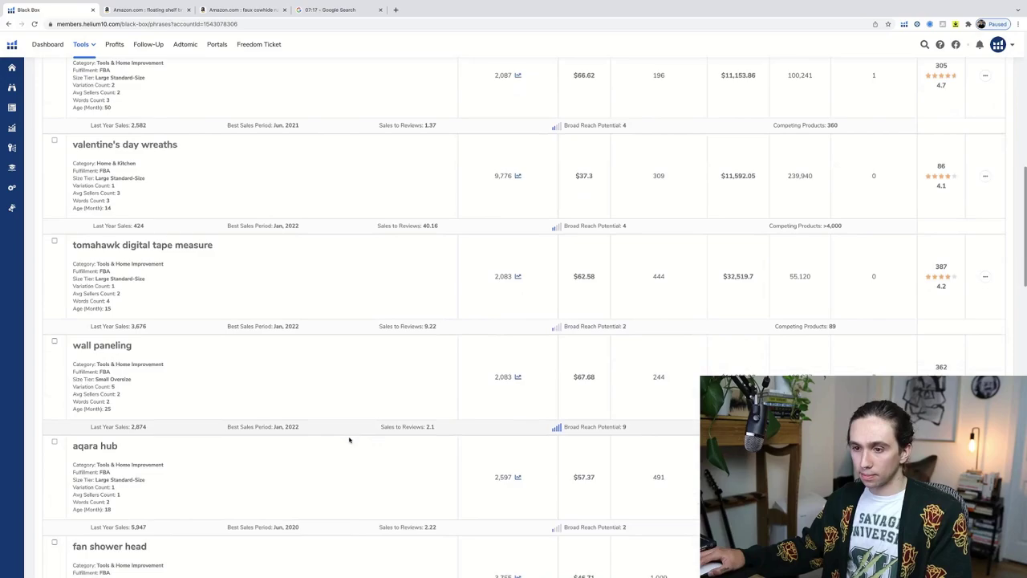
scroll(349, 439, down, 4)
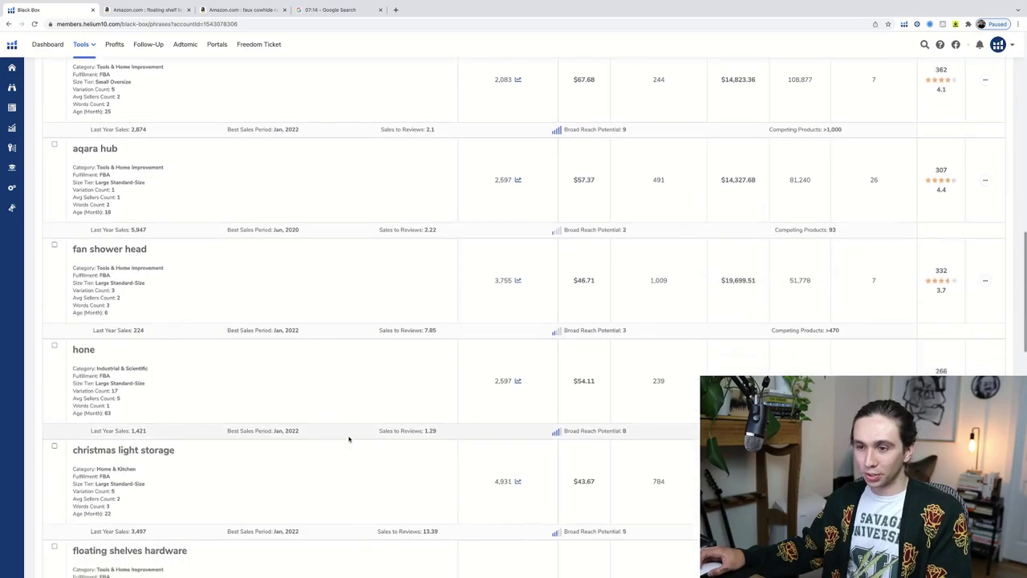
scroll(349, 439, down, 1)
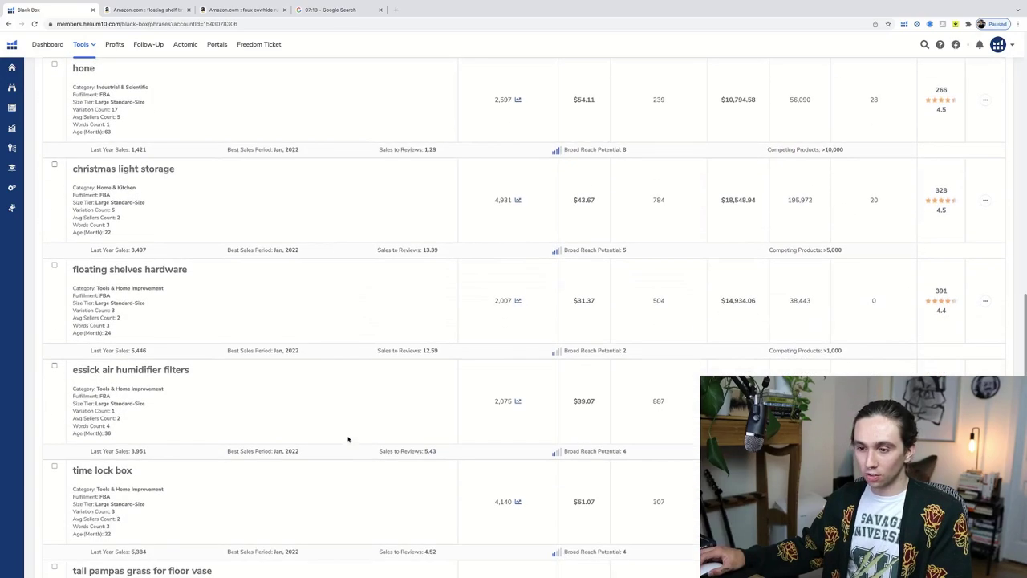
click(987, 302)
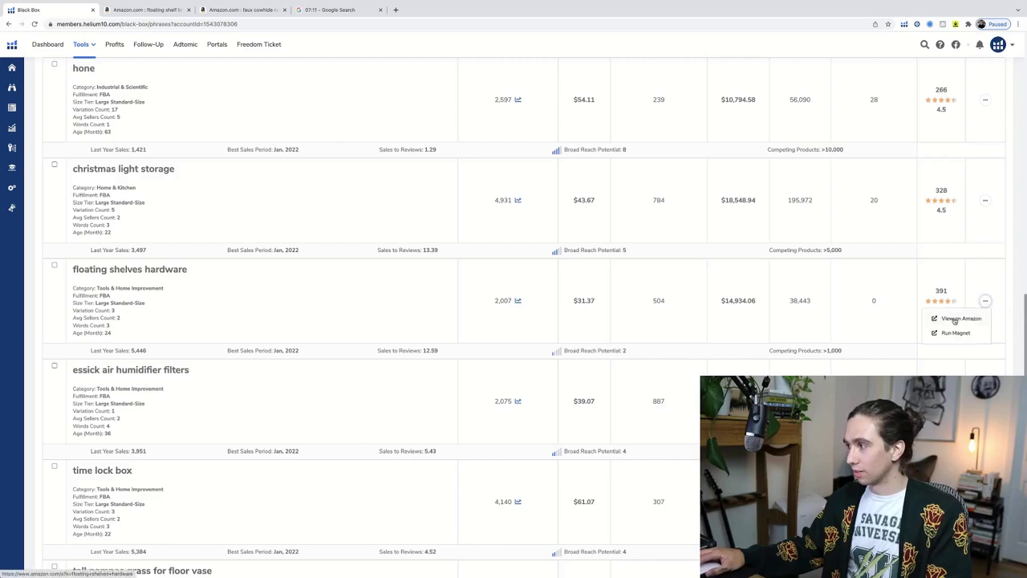
click(954, 320)
- Look through the remaining phrases on results page 3, down to "preserved roses", for further product candidates
scroll(309, 317, down, 5)
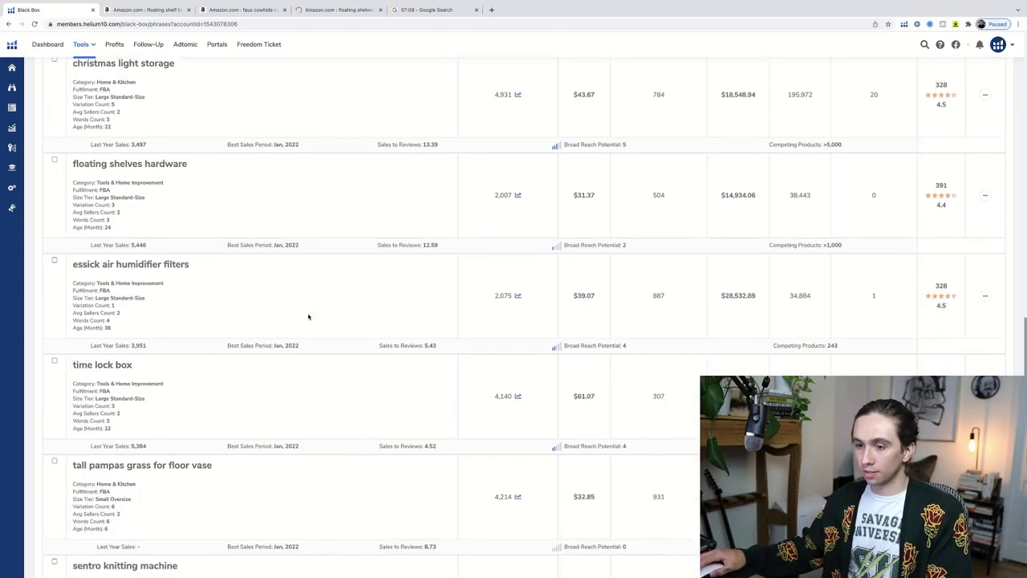
scroll(315, 317, down, 1)
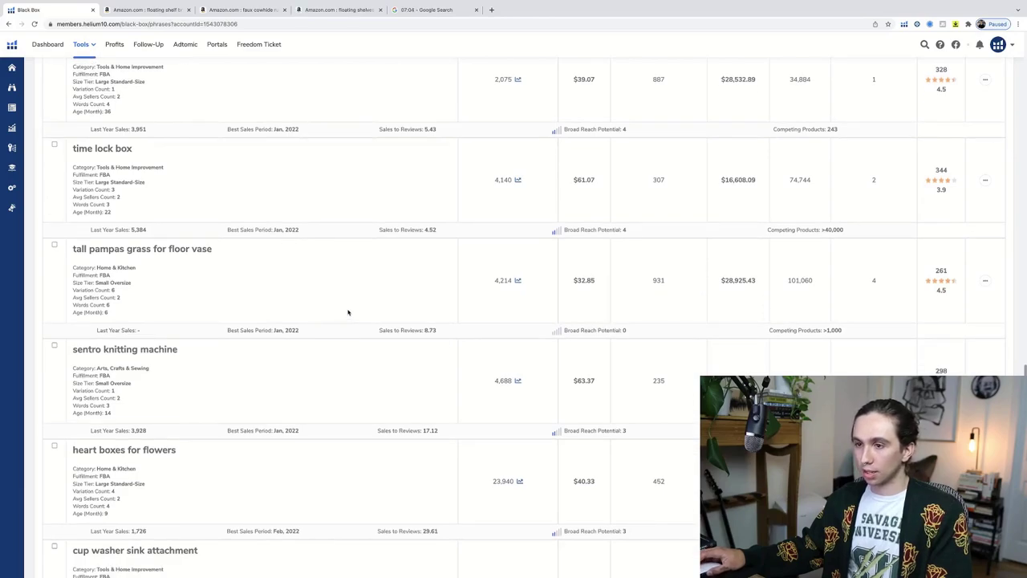
scroll(341, 311, down, 2)
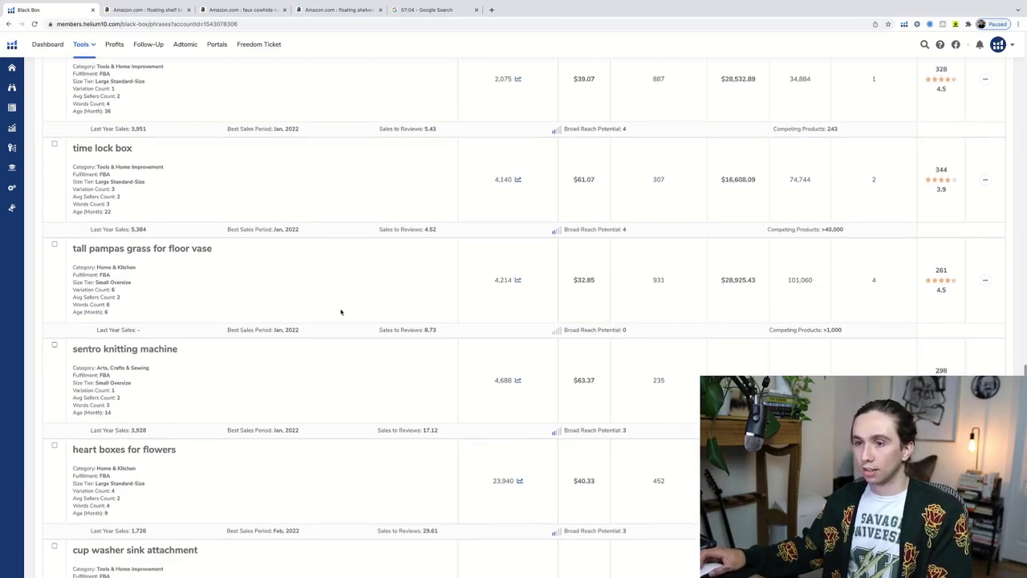
scroll(341, 312, down, 2)
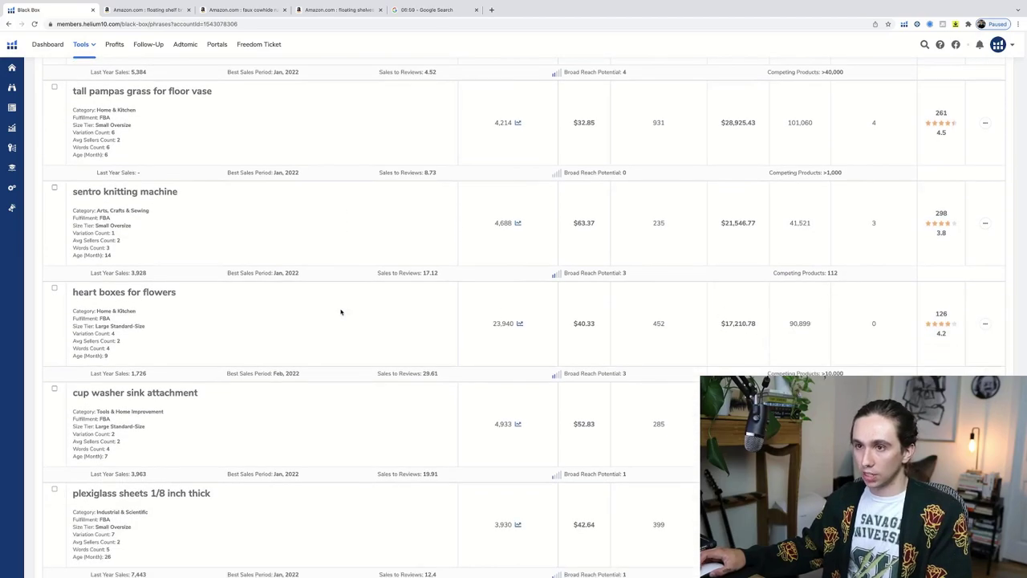
scroll(342, 311, down, 7)
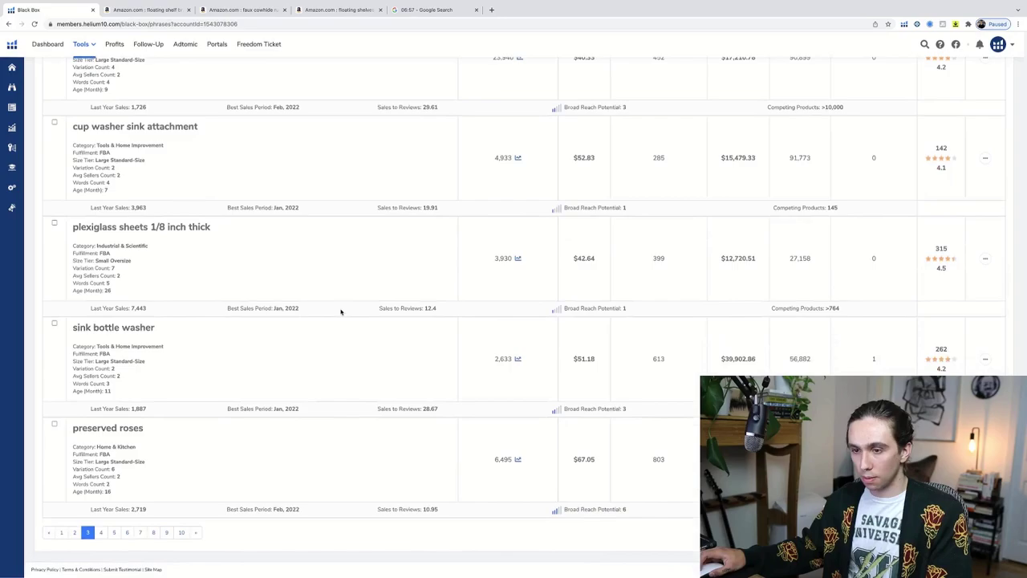
- Go to results page 4 and examine its phrases for product ideas, comparing search volume, price, revenue and reviews
click(101, 533)
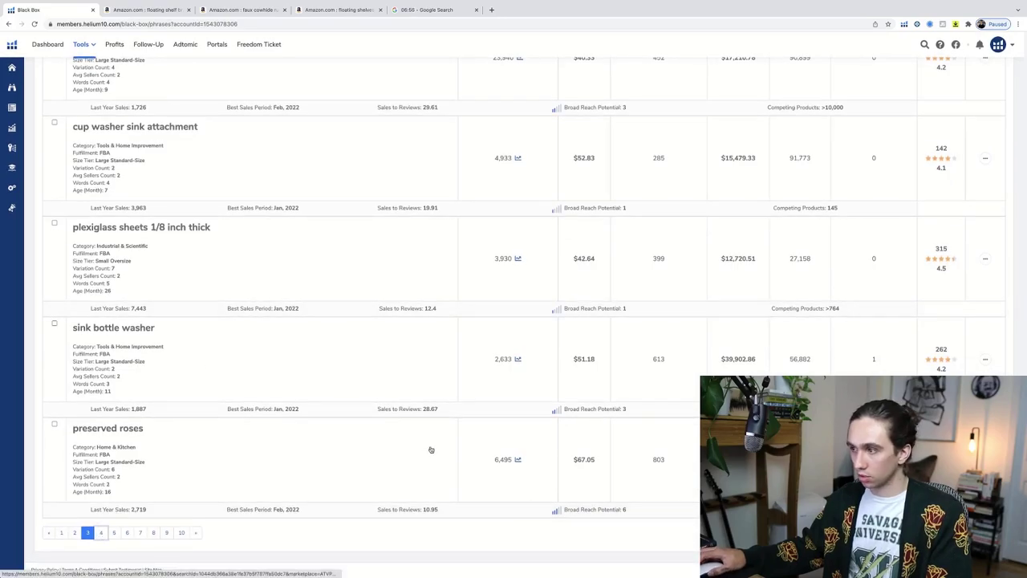
scroll(393, 450, down, 8)
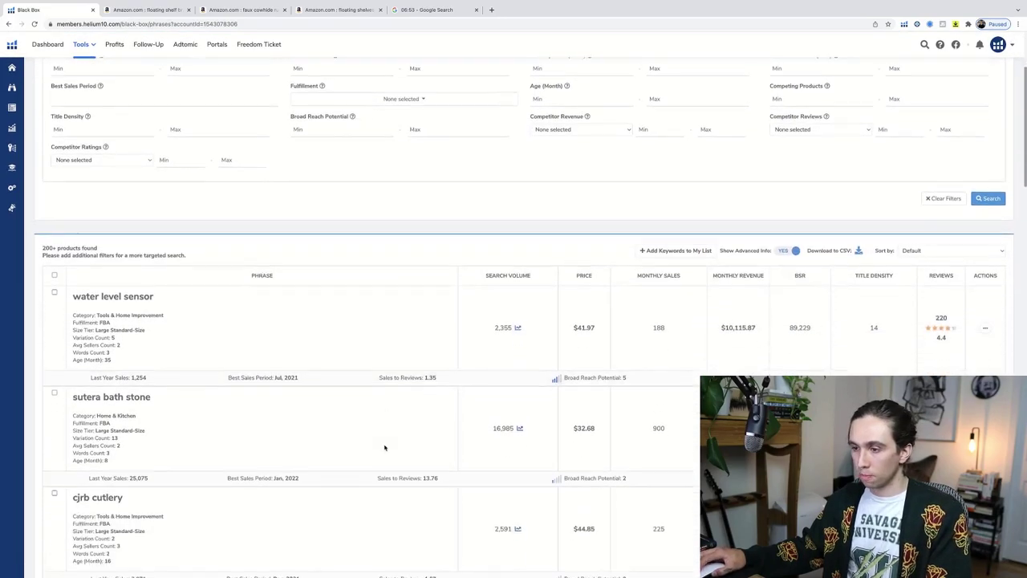
scroll(384, 448, down, 5)
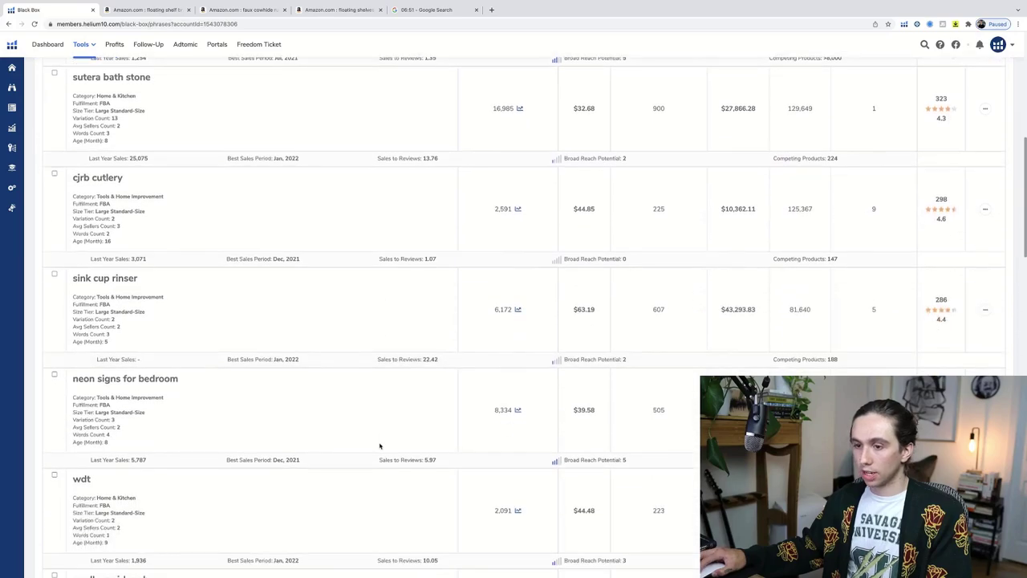
scroll(378, 444, down, 6)
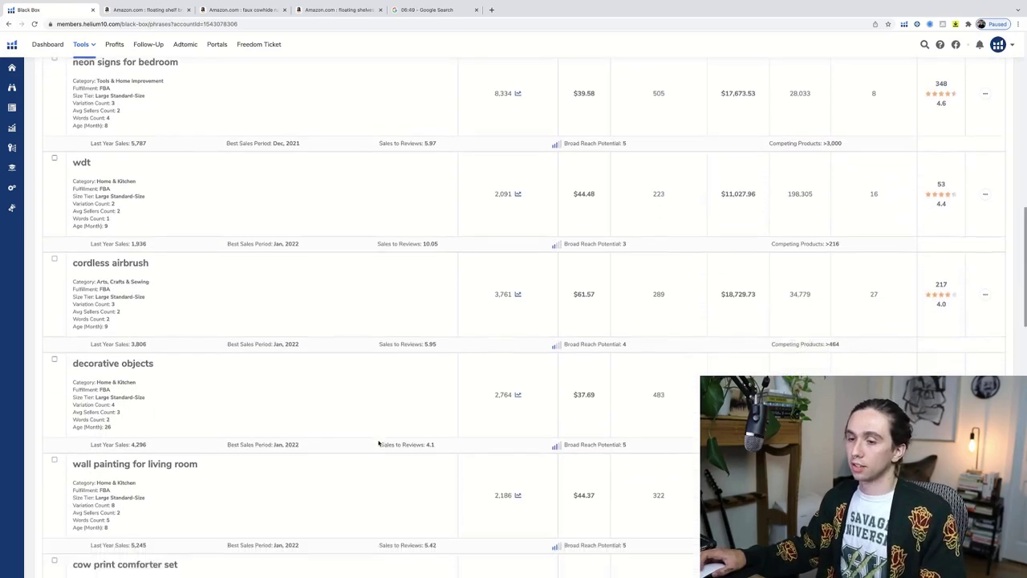
scroll(379, 443, down, 4)
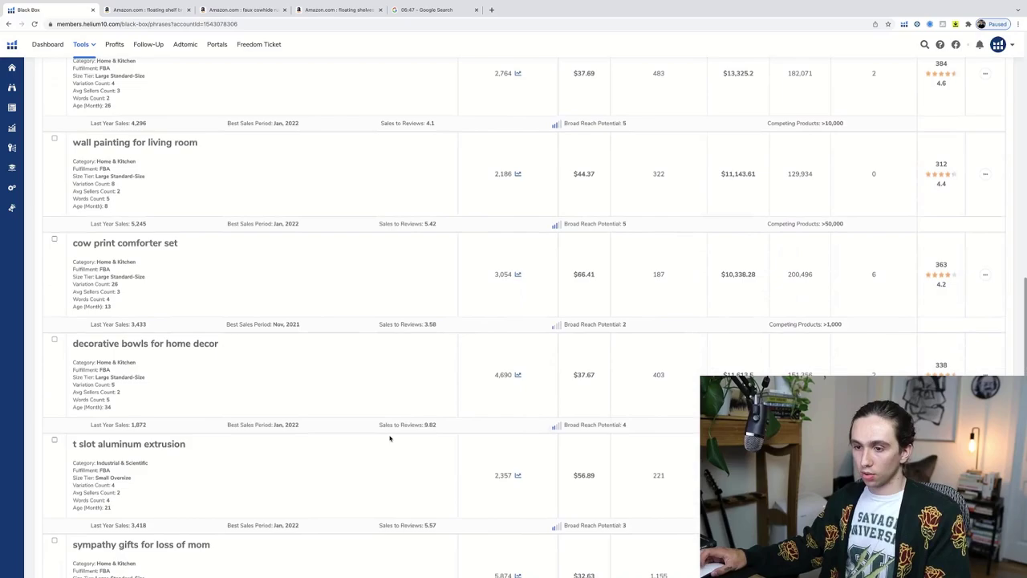
scroll(390, 437, down, 1)
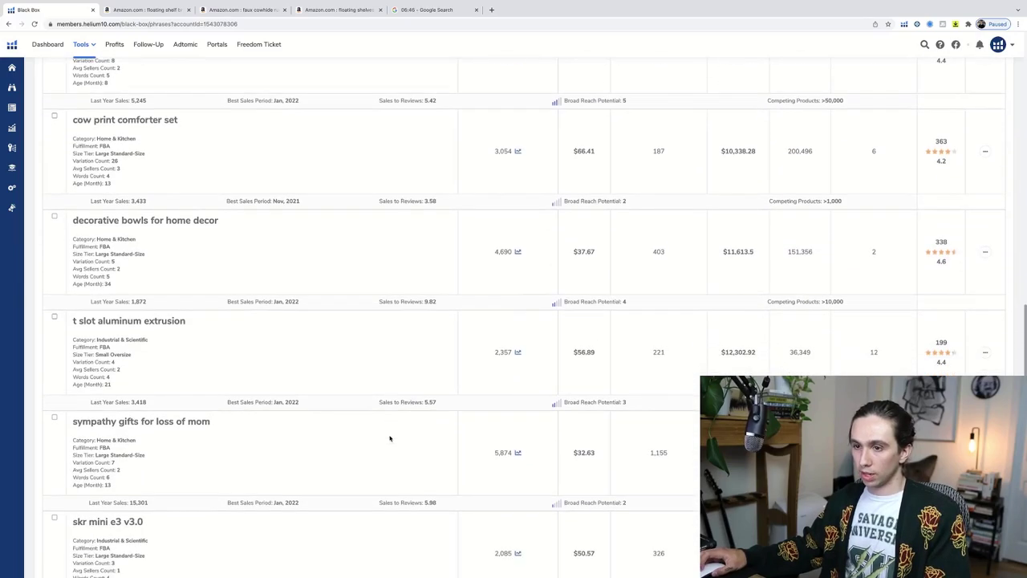
scroll(394, 434, down, 5)
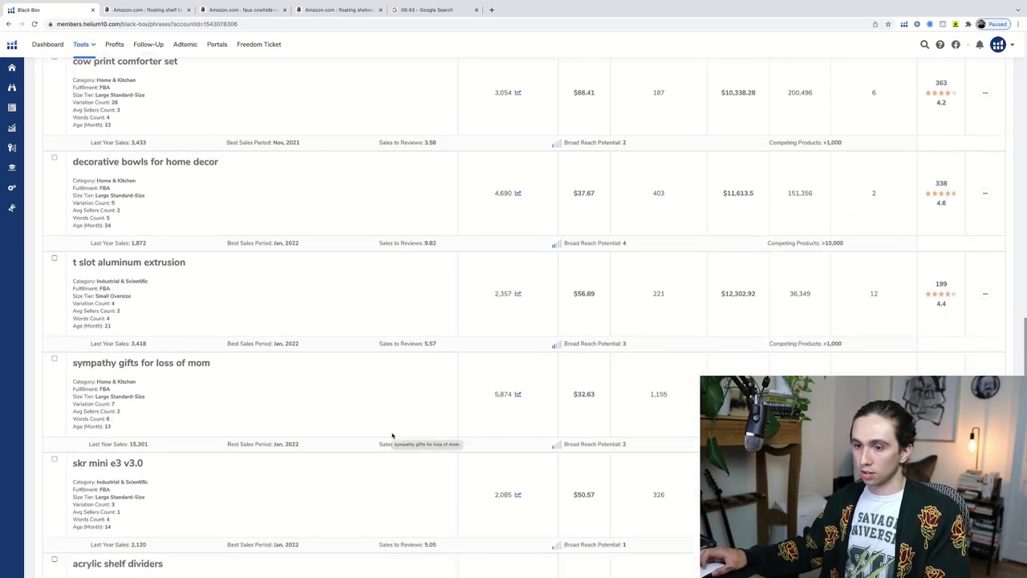
scroll(392, 434, down, 2)
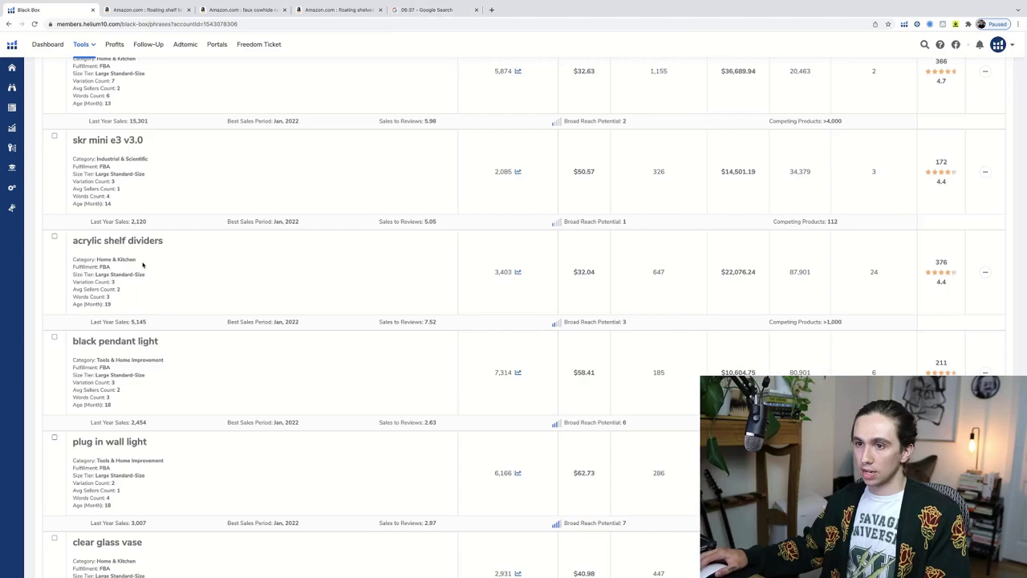
scroll(168, 313, down, 5)
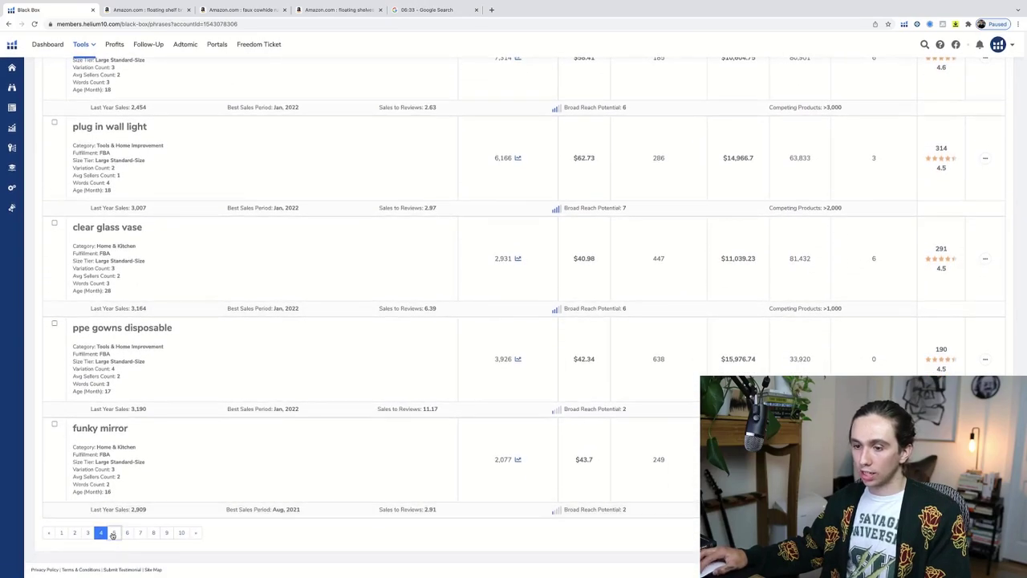
- Go to results page 5 and review its home decor, lighting and tool phrases for promising product ideas
click(113, 533)
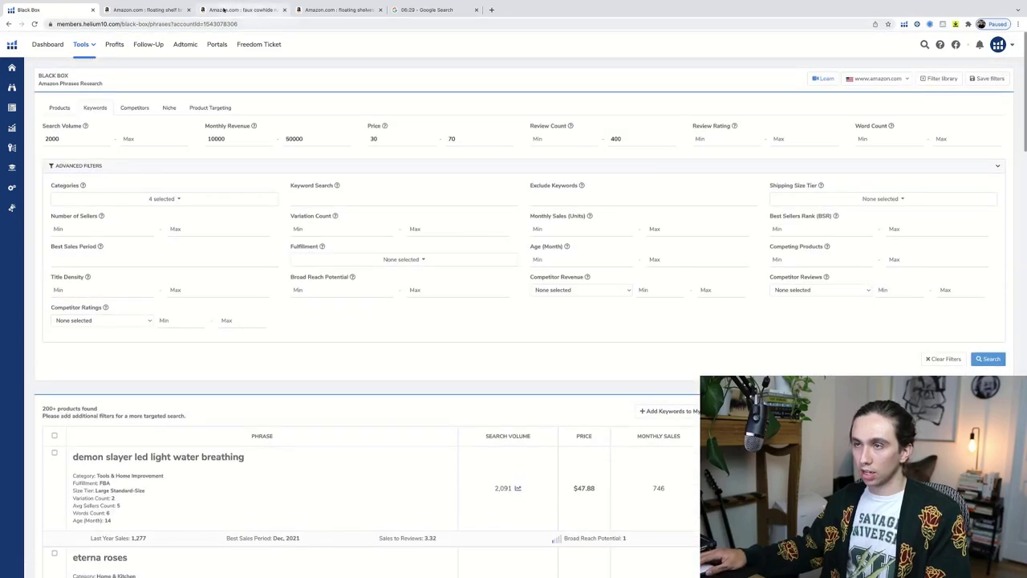
scroll(236, 318, down, 2)
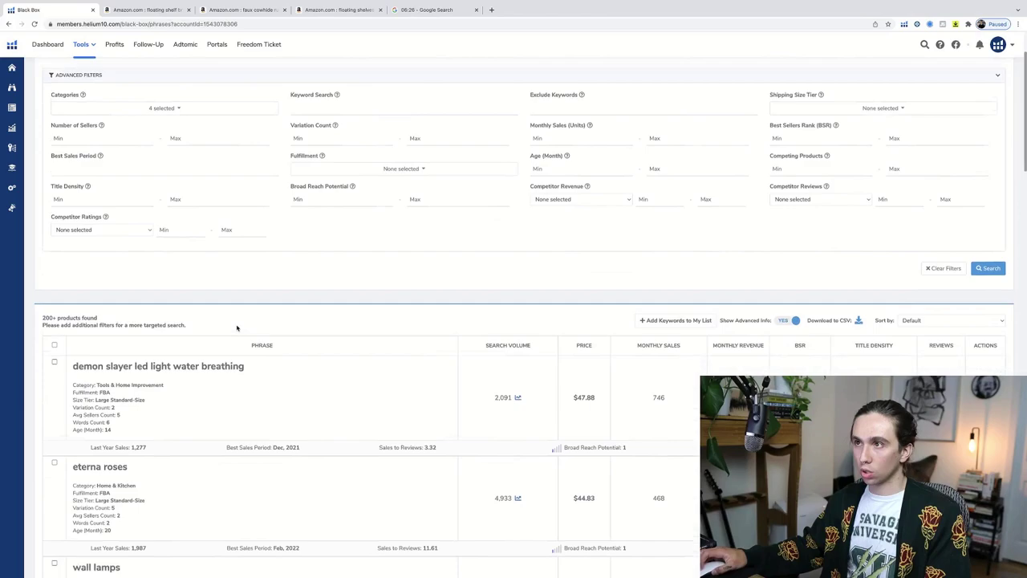
scroll(236, 327, down, 2)
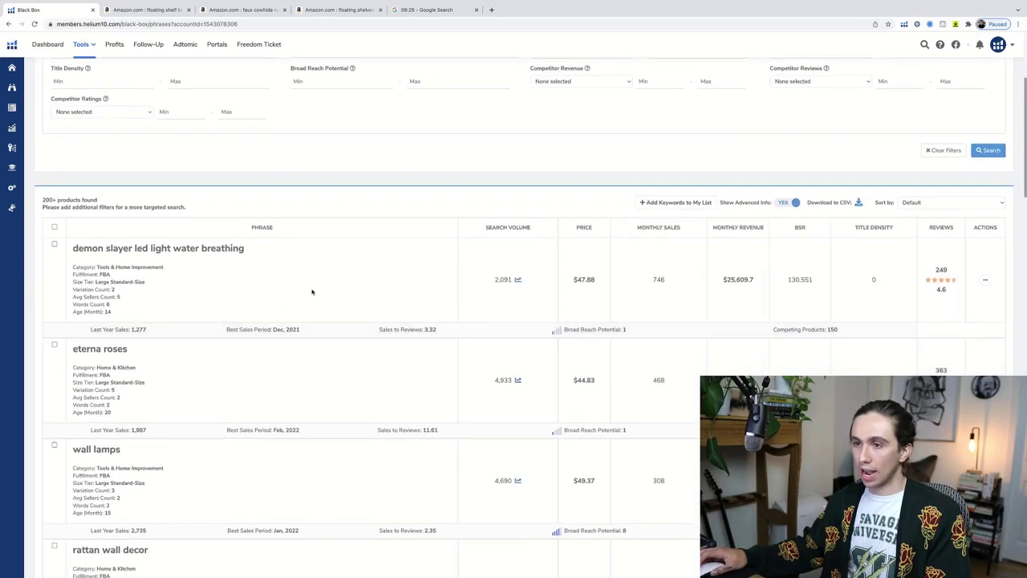
scroll(310, 300, down, 4)
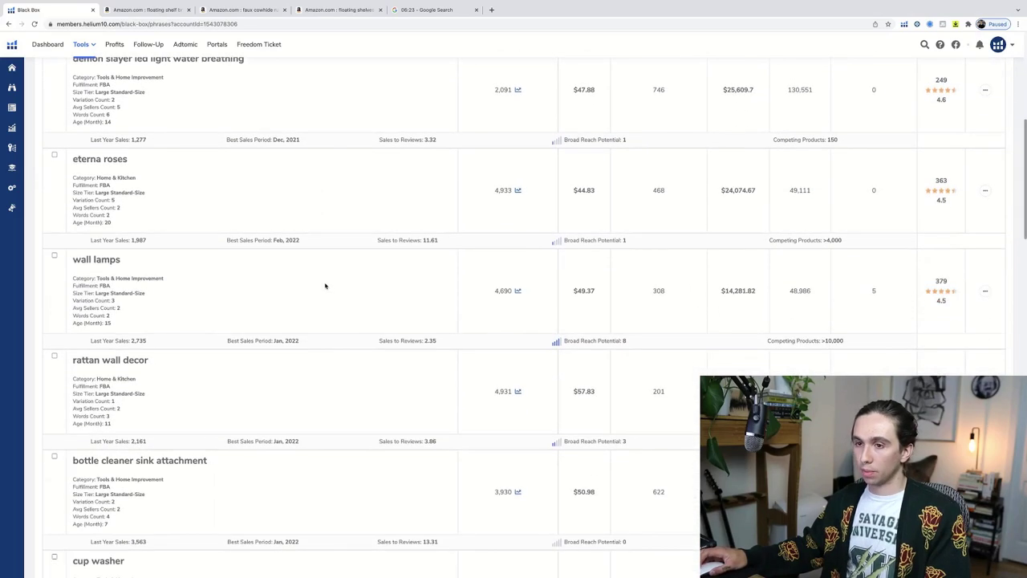
scroll(336, 287, down, 2)
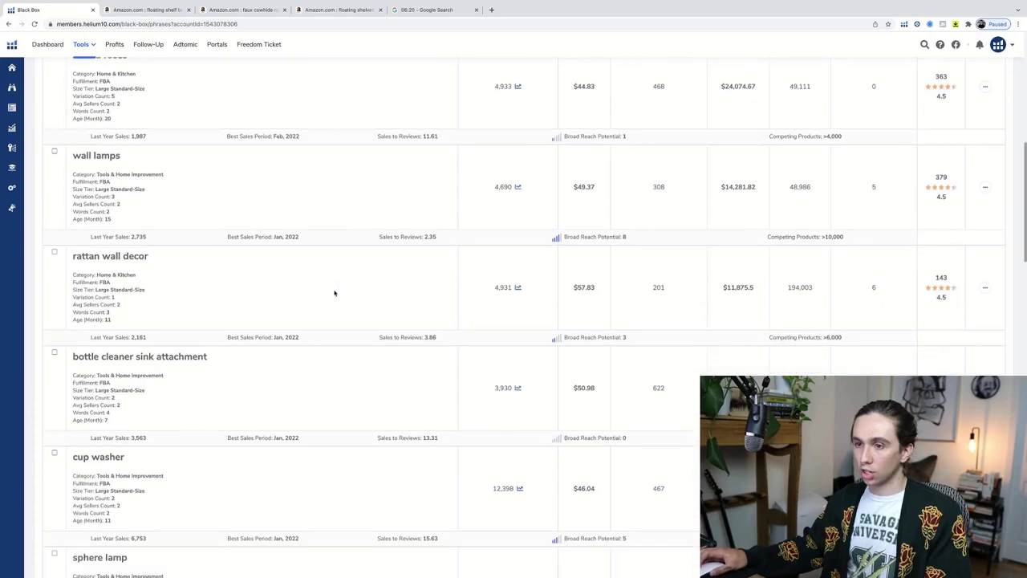
scroll(331, 295, down, 2)
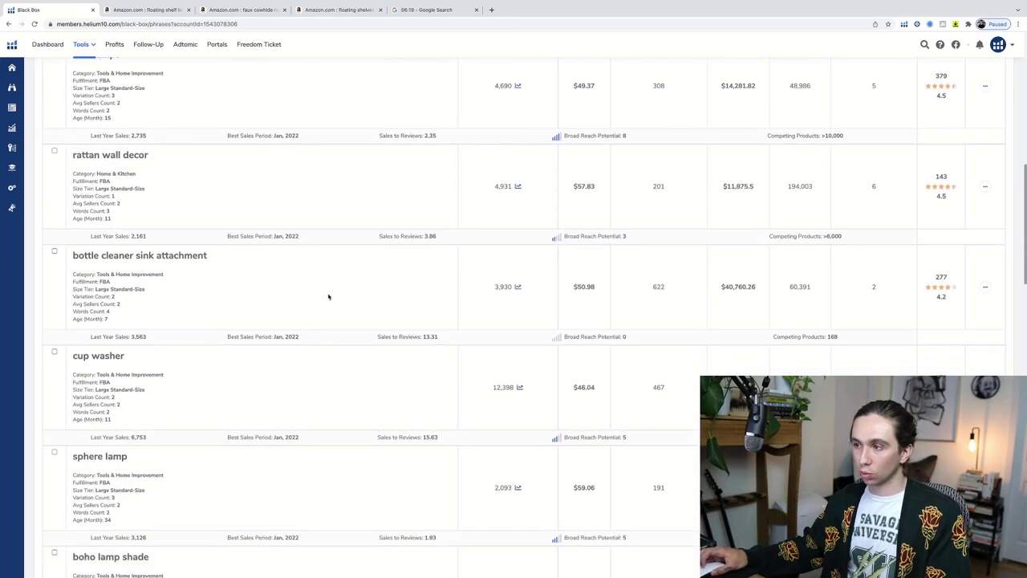
scroll(333, 295, down, 2)
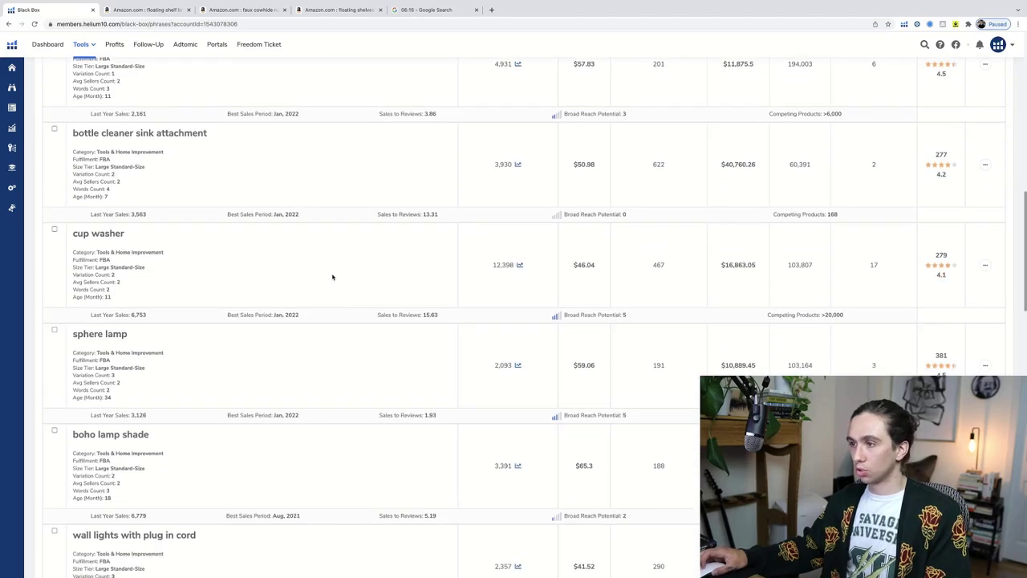
scroll(331, 289, down, 2)
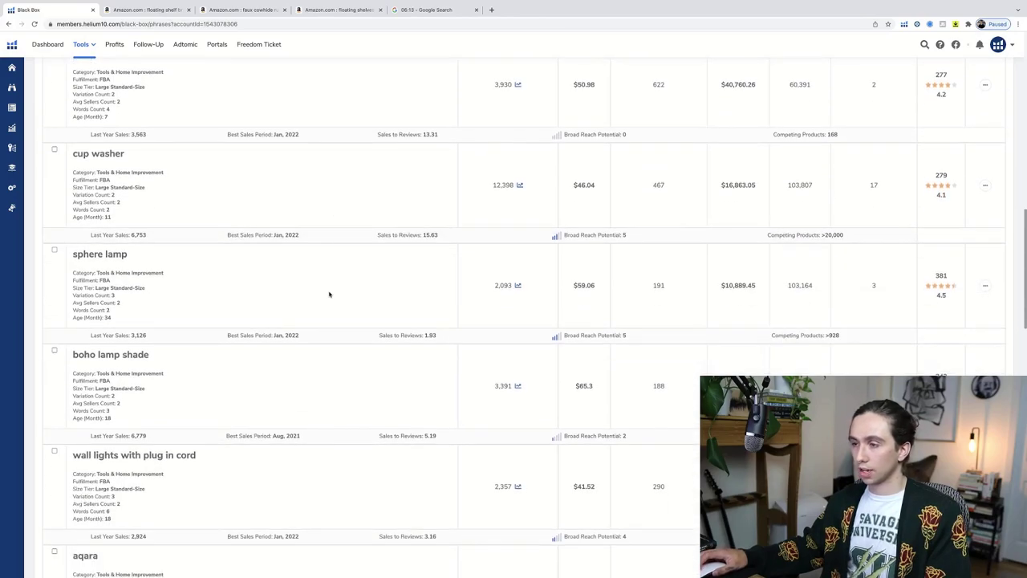
scroll(329, 294, down, 3)
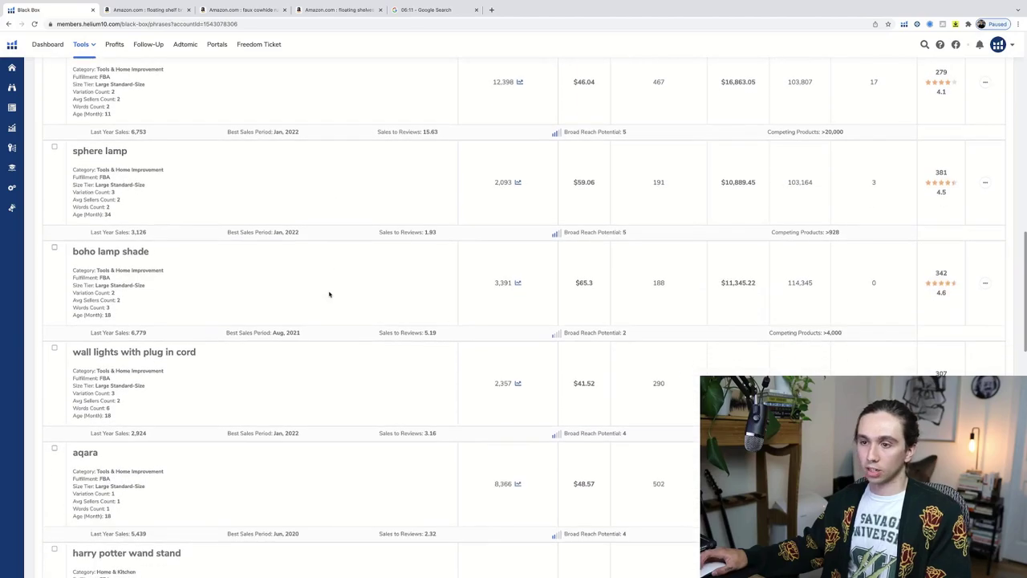
scroll(331, 292, down, 1)
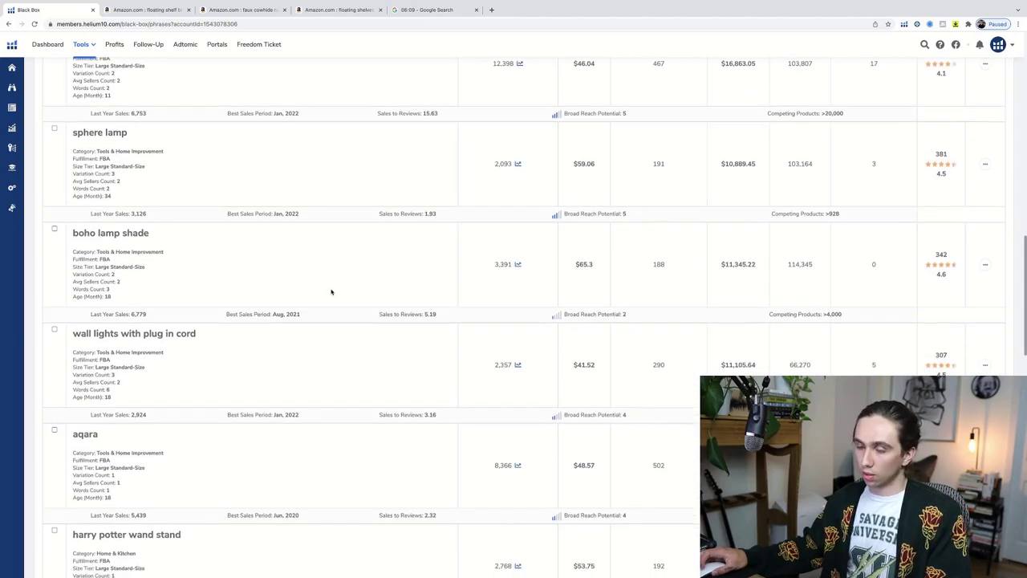
scroll(333, 291, down, 3)
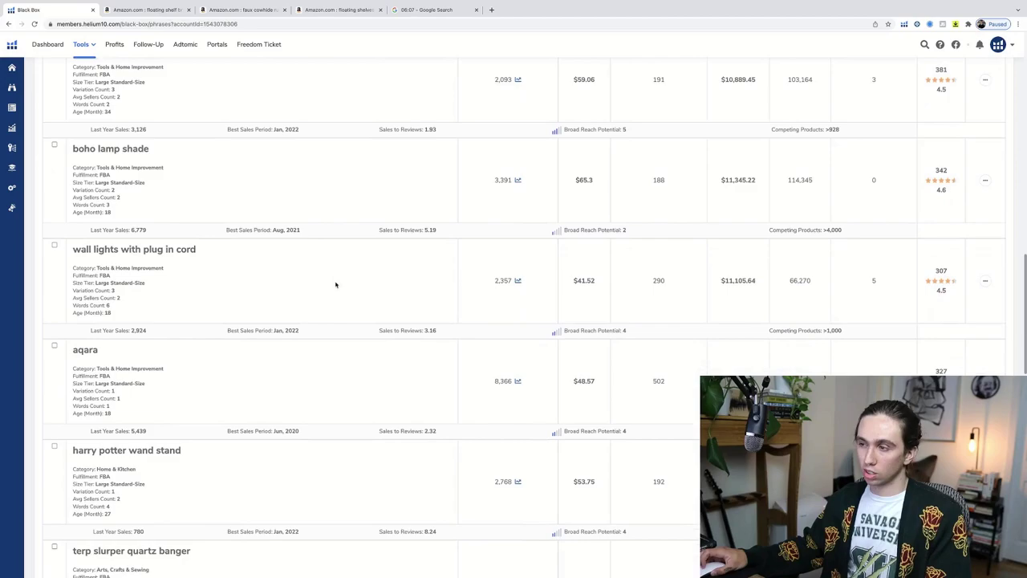
scroll(336, 284, down, 6)
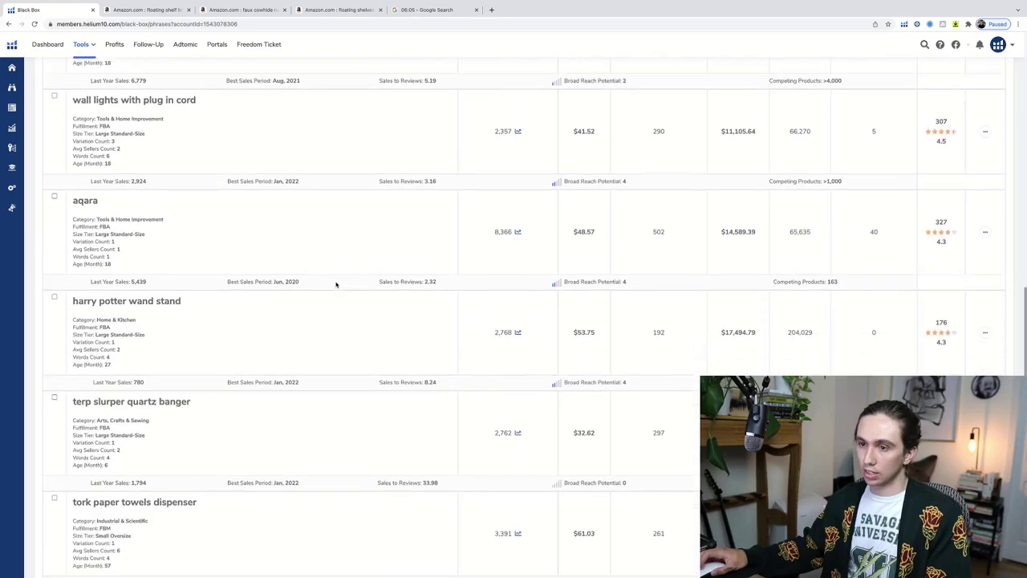
scroll(336, 284, down, 4)
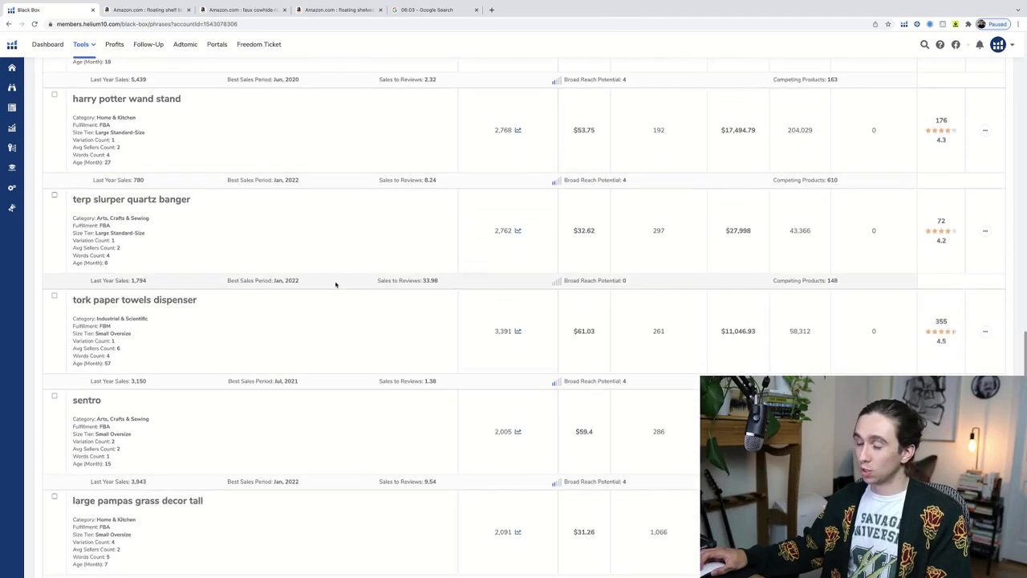
scroll(336, 244, down, 3)
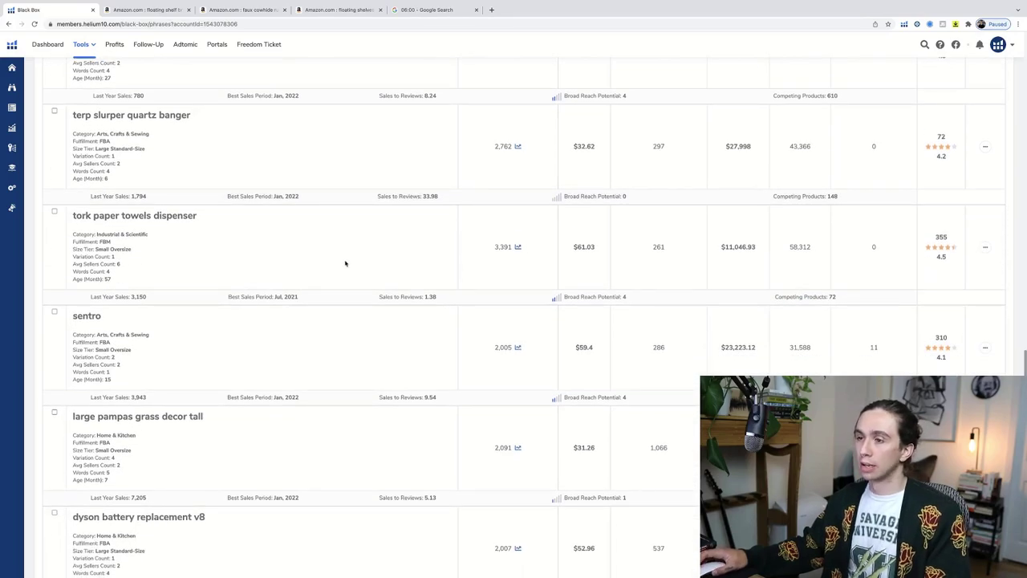
scroll(345, 263, down, 7)
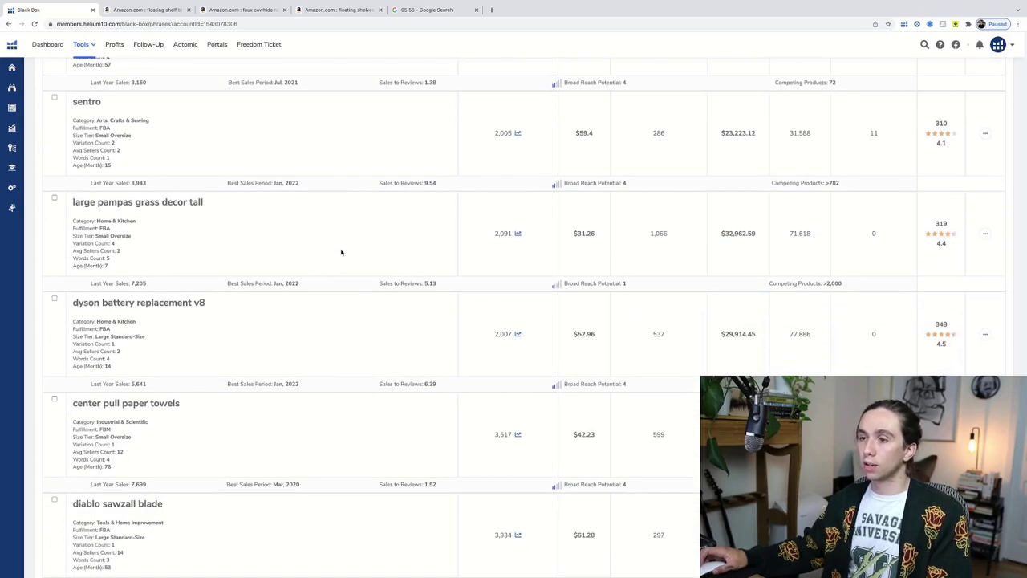
scroll(340, 253, down, 6)
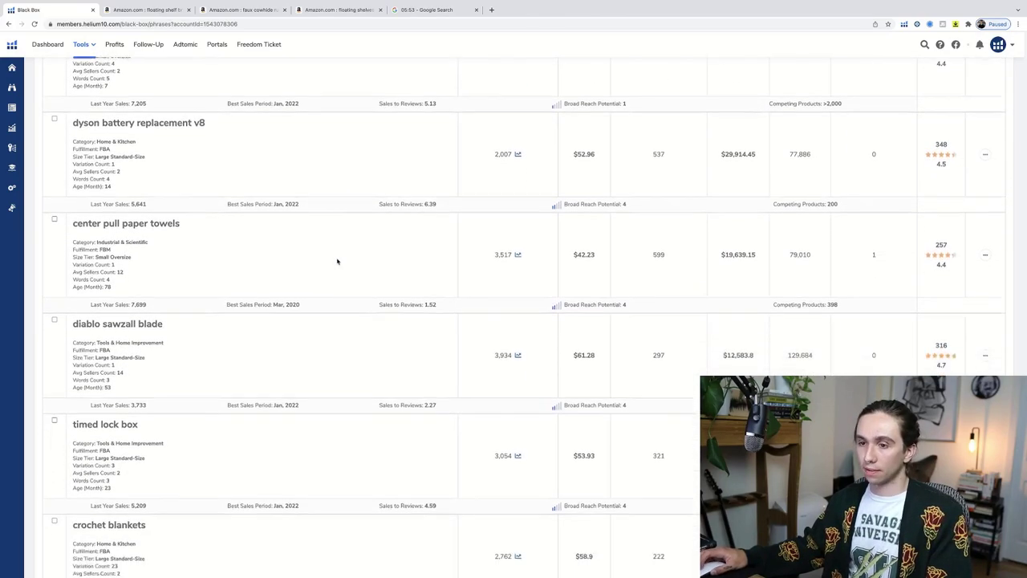
- Go to results page 6 and open the Amazon listings for "decorative books for home decor" in a separate tab
scroll(337, 260, down, 3)
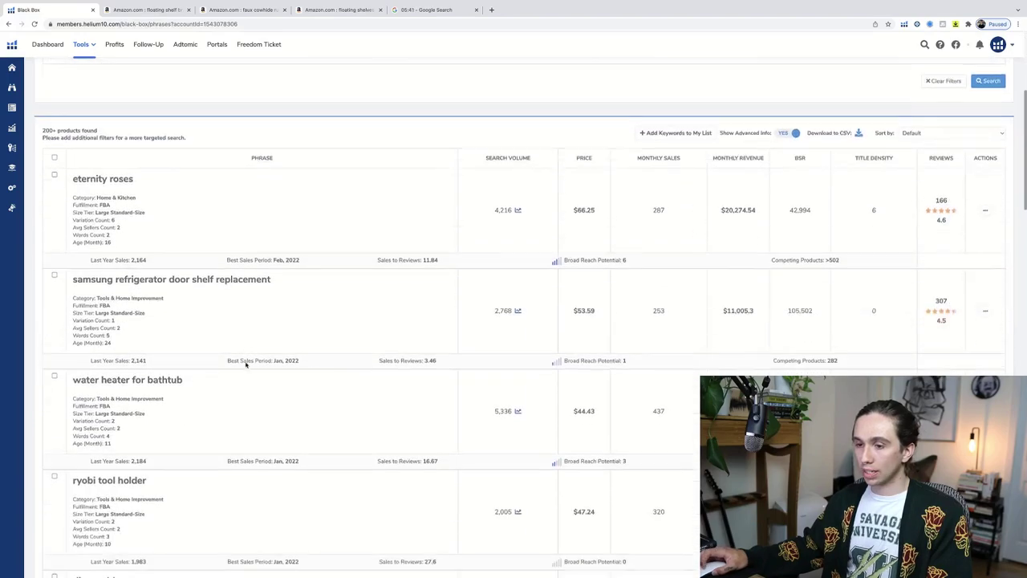
scroll(245, 363, down, 3)
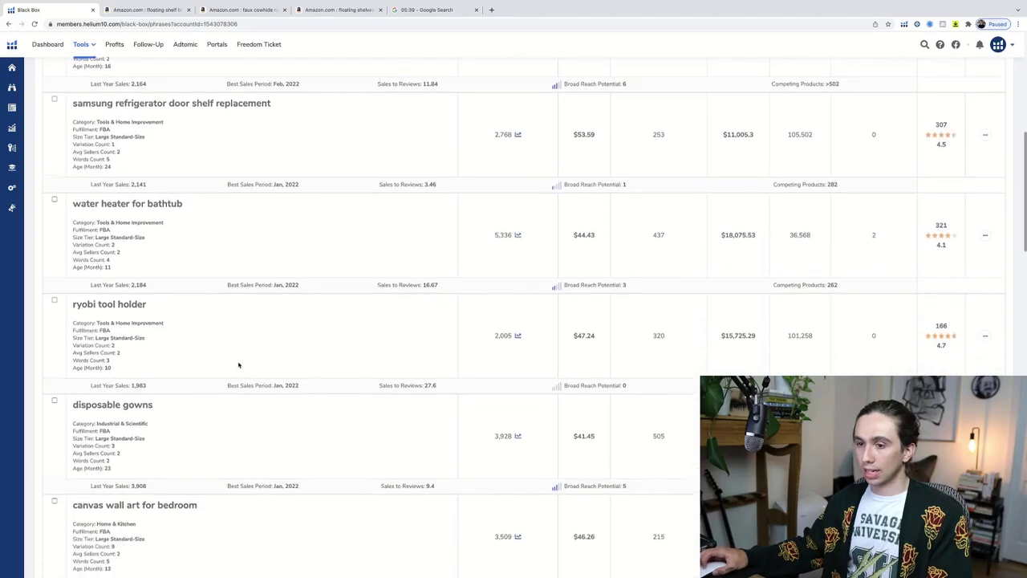
scroll(238, 365, down, 6)
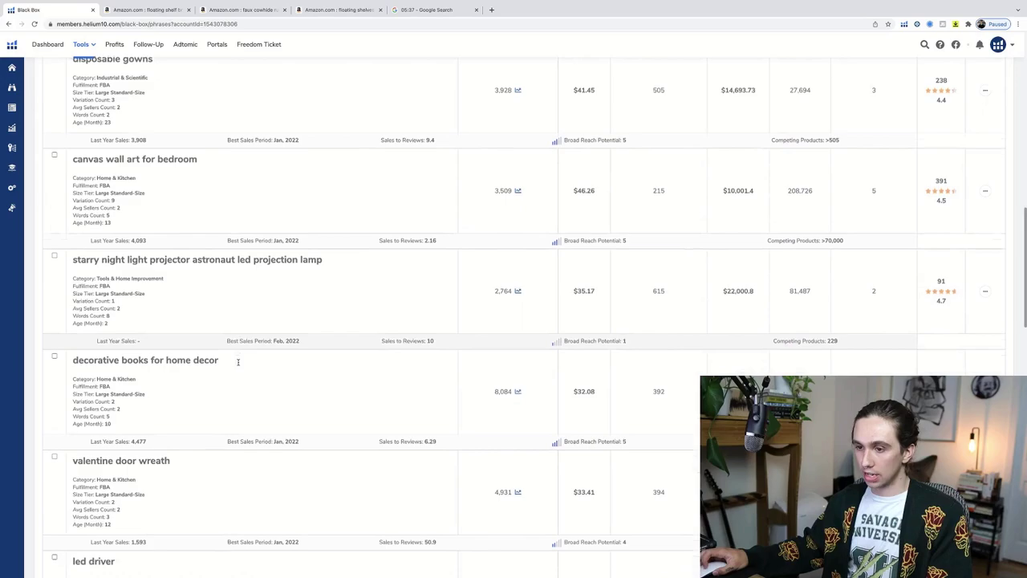
scroll(238, 362, down, 3)
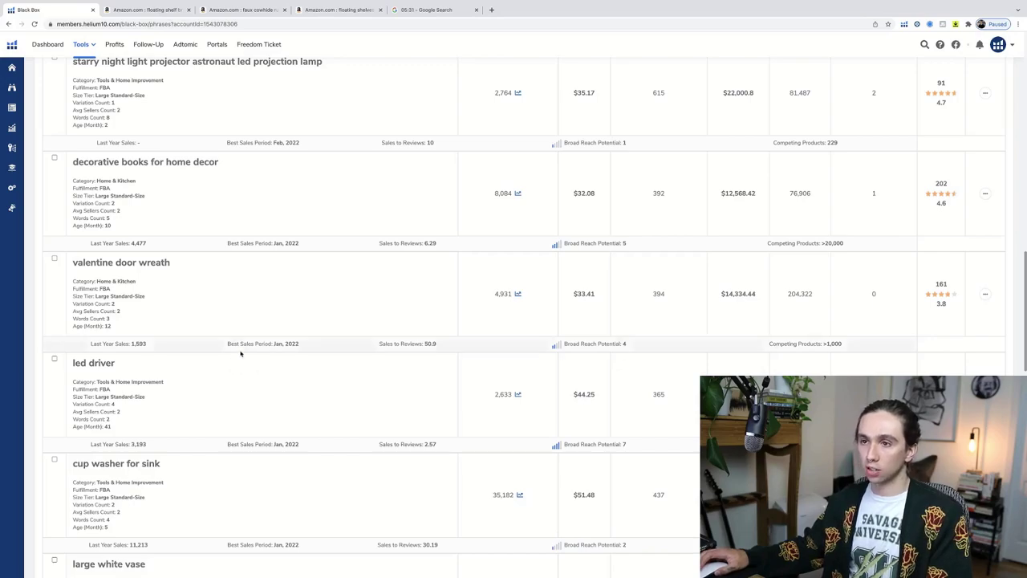
scroll(239, 349, down, 1)
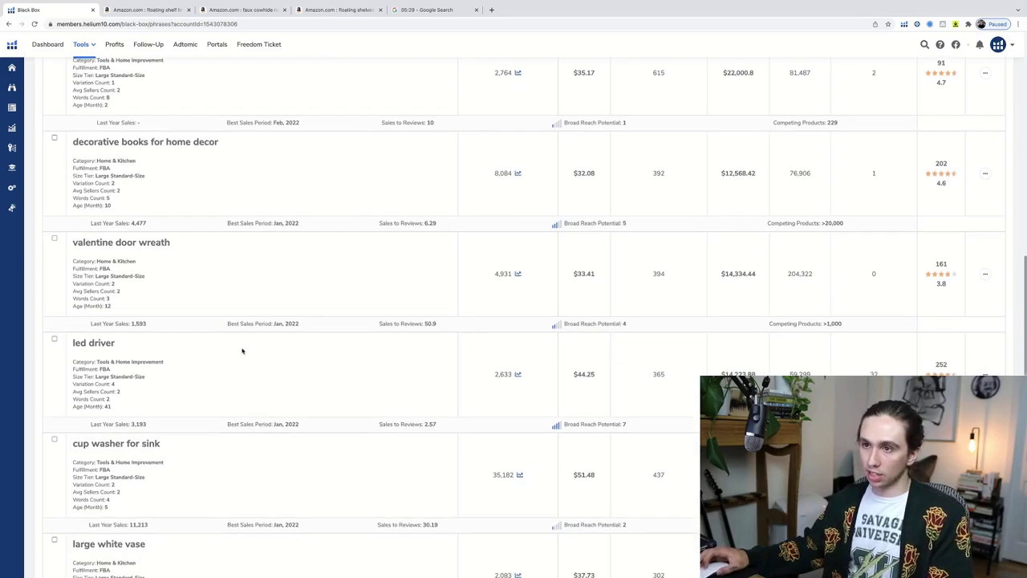
scroll(243, 351, down, 2)
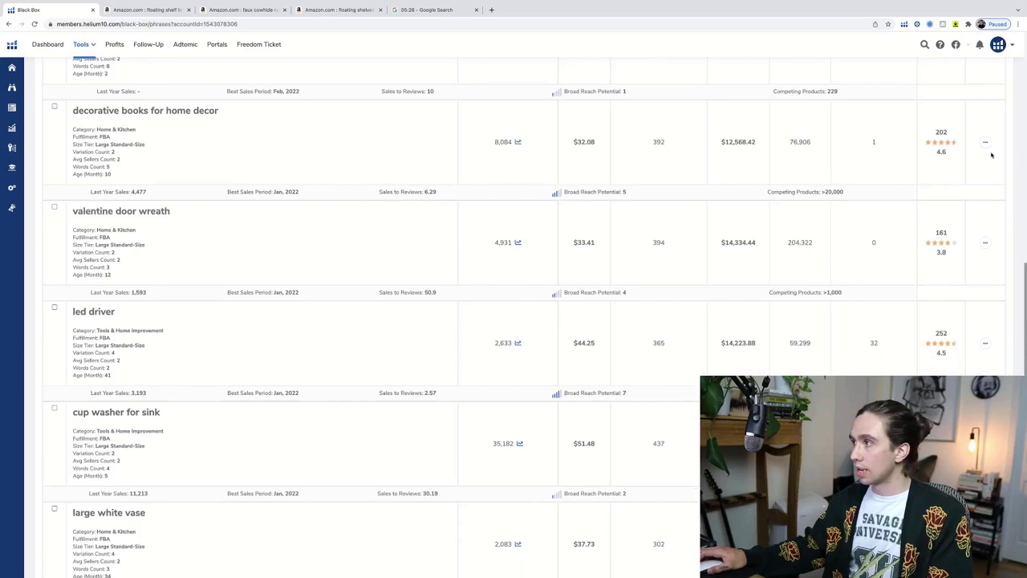
click(985, 142)
click(955, 162)
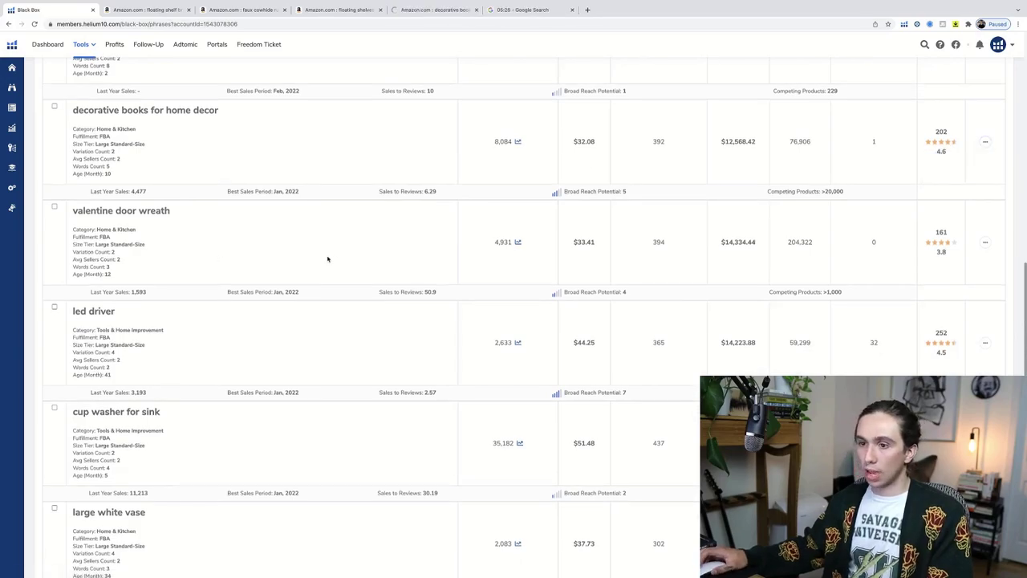
- Look through the remaining phrases on results page 6, down to "walnut wood", for further product candidates
scroll(327, 259, down, 10)
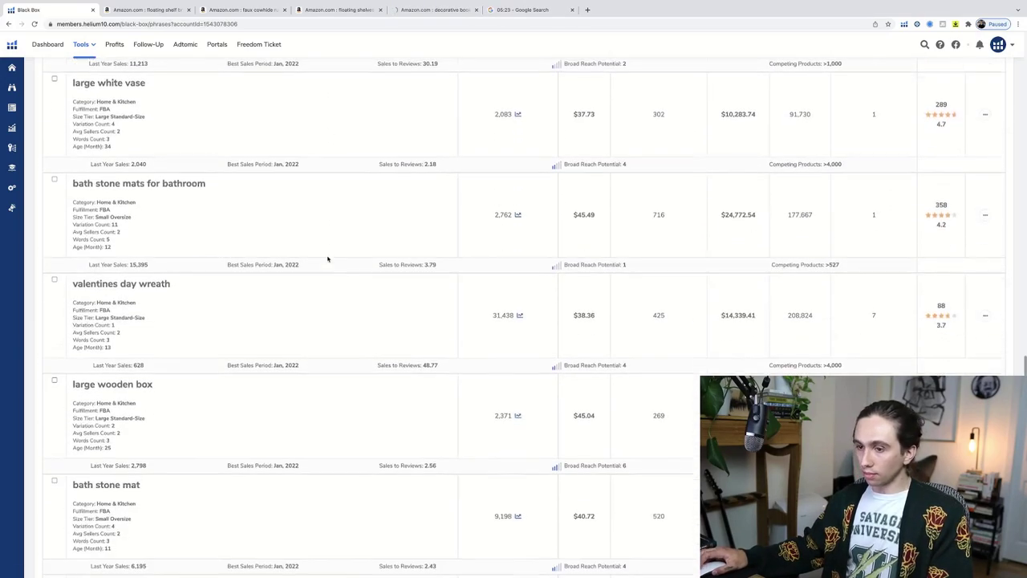
scroll(327, 258, down, 8)
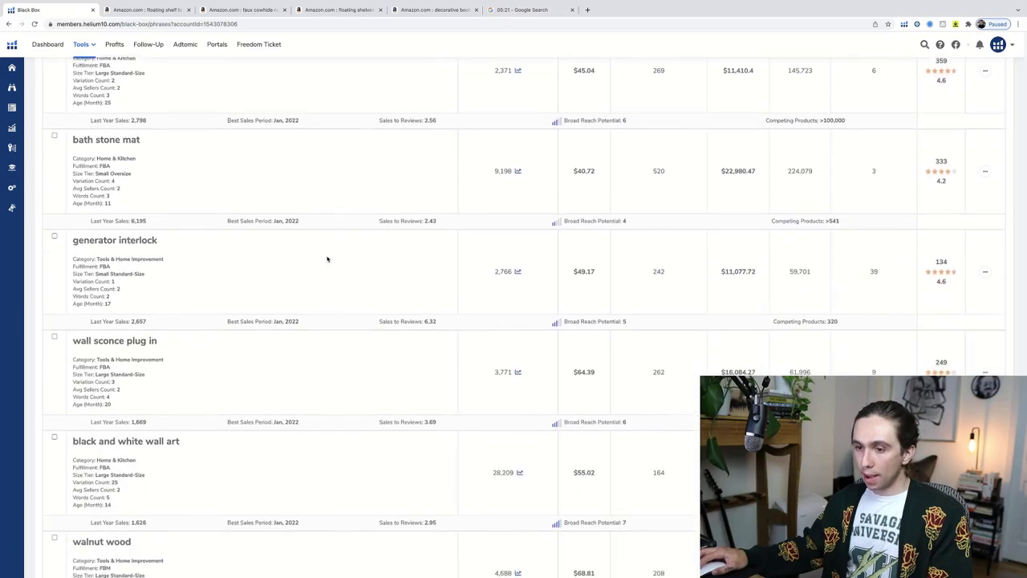
scroll(327, 259, down, 3)
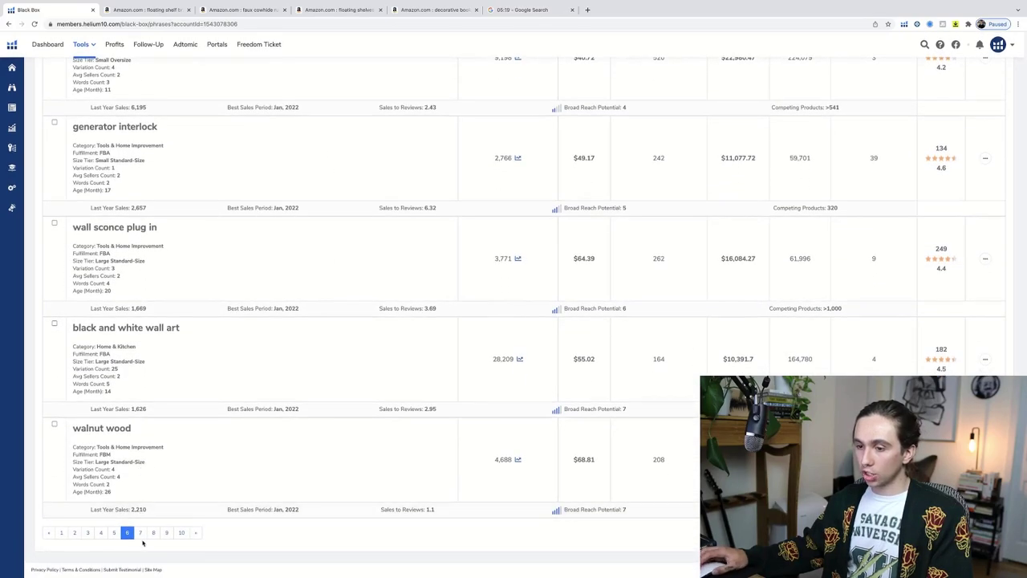
- Switch to results page 7, return to page 6, and open the Amazon listings for "walnut wood" in a separate tab
click(139, 533)
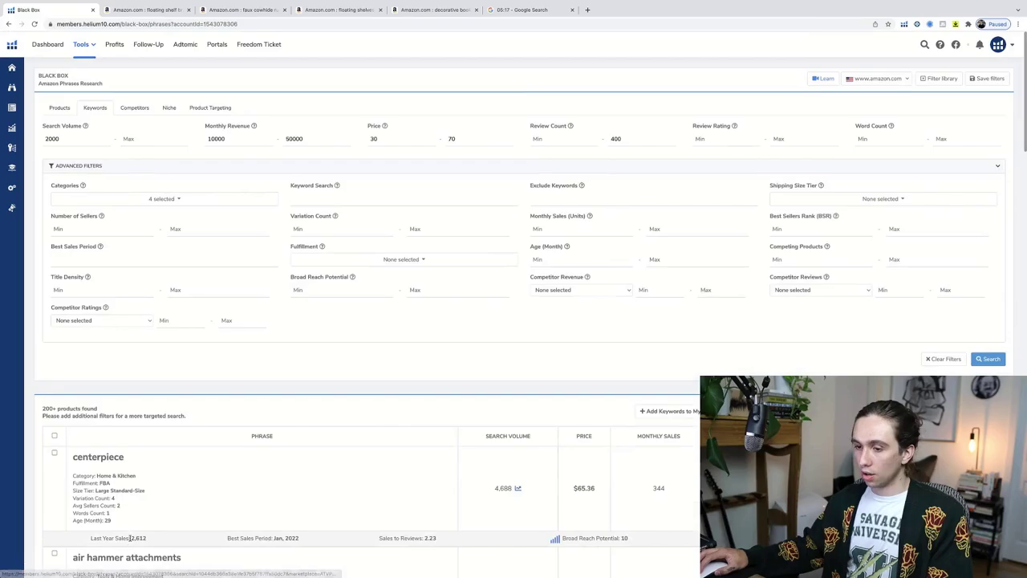
scroll(146, 546, down, 15)
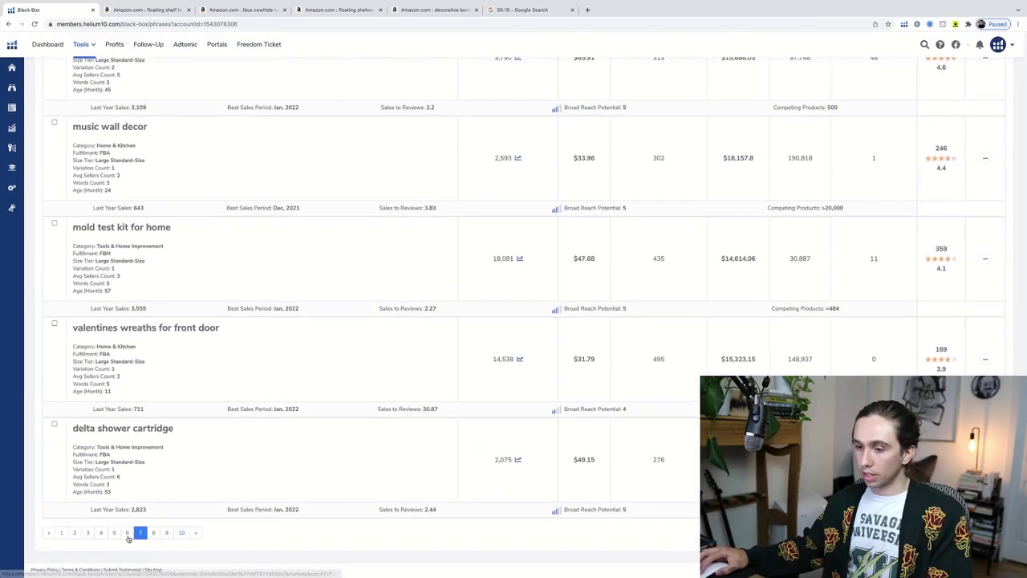
click(126, 527)
scroll(296, 489, down, 5)
scroll(296, 489, down, 5)
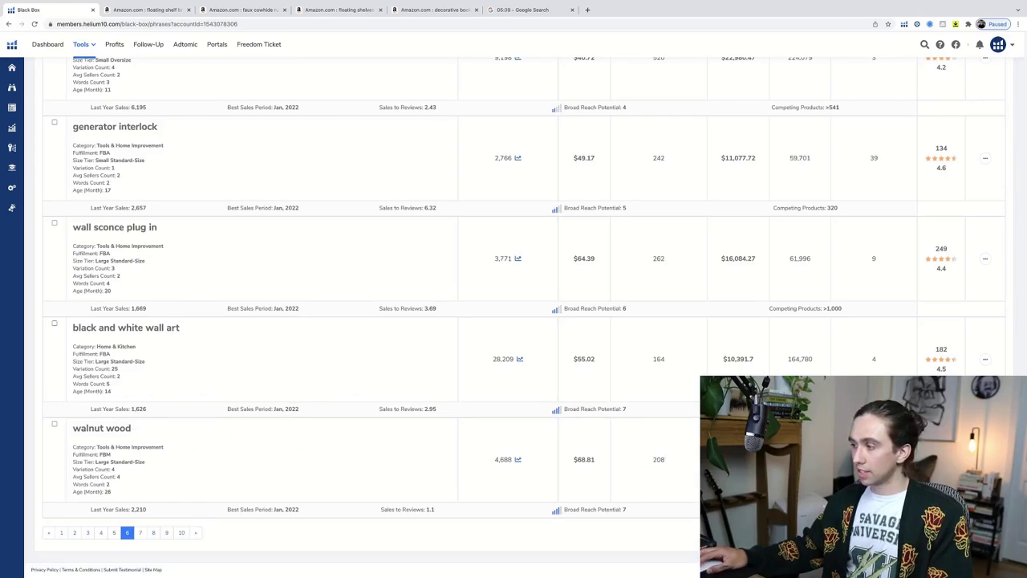
click(135, 428)
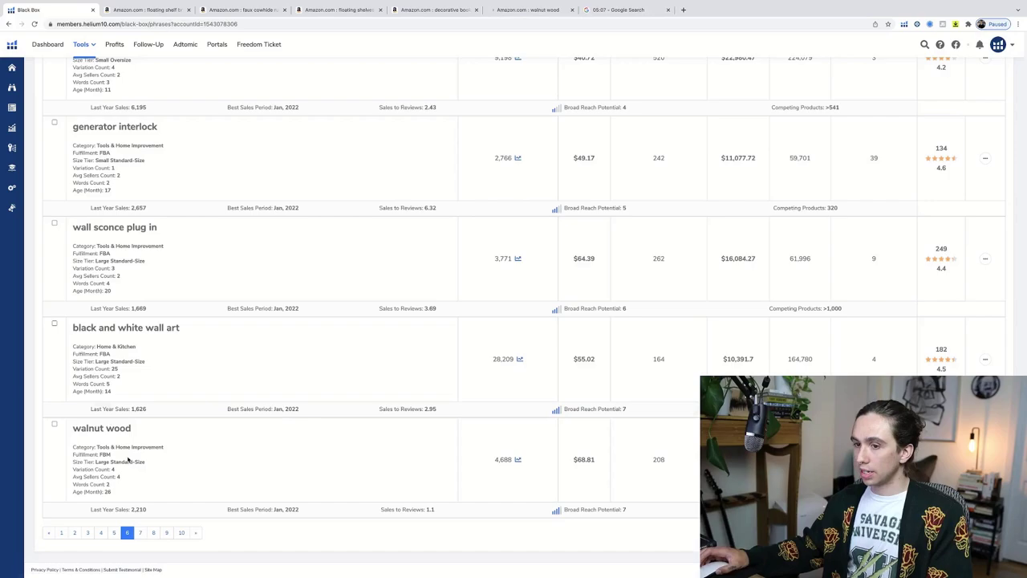
- Go to results page 7 and examine its first phrases, from "centerpiece" to "box of roses", comparing demand, price, revenue and reviews
click(141, 533)
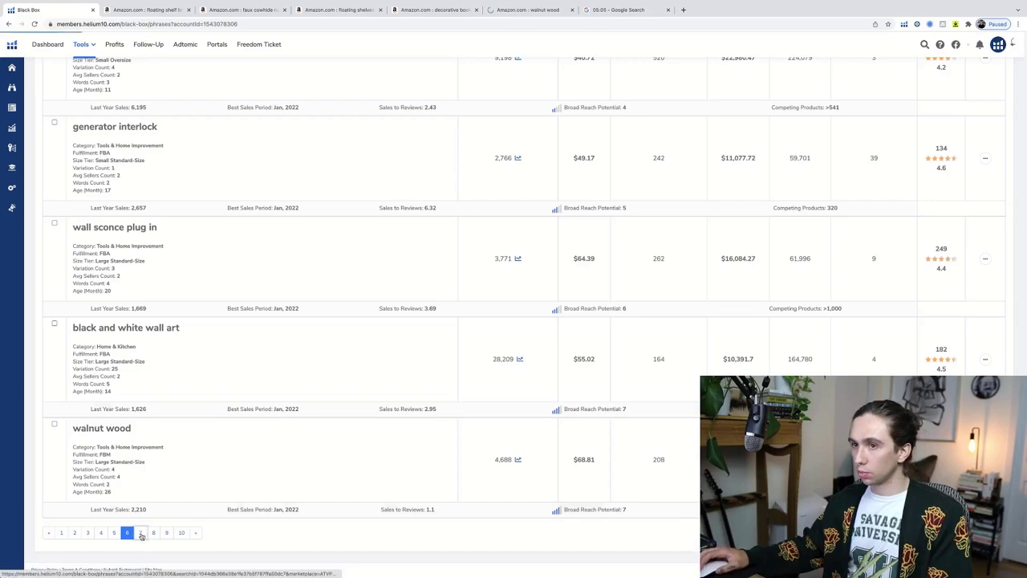
scroll(266, 448, down, 2)
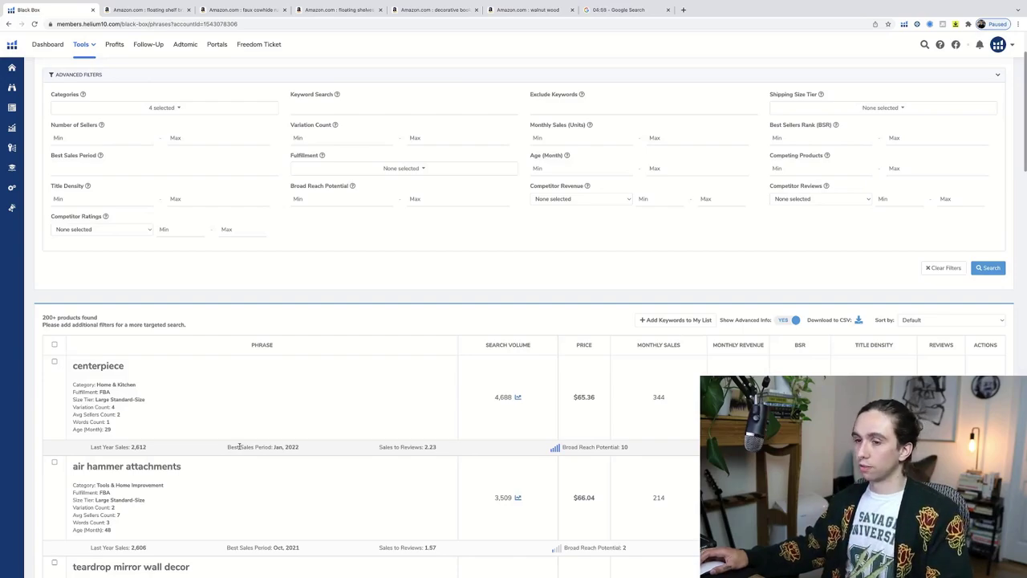
scroll(213, 447, down, 3)
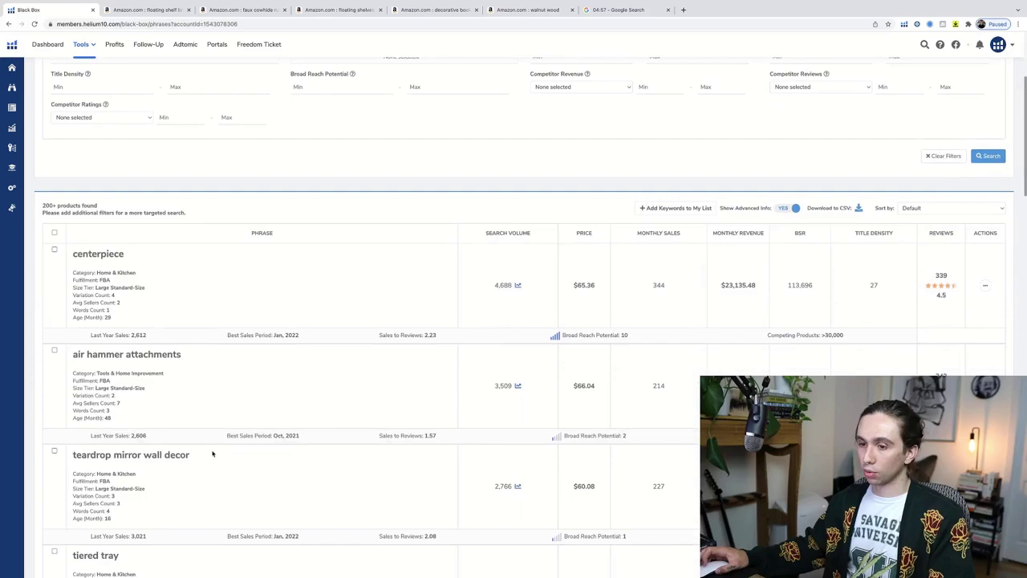
scroll(213, 454, down, 1)
scroll(213, 454, down, 3)
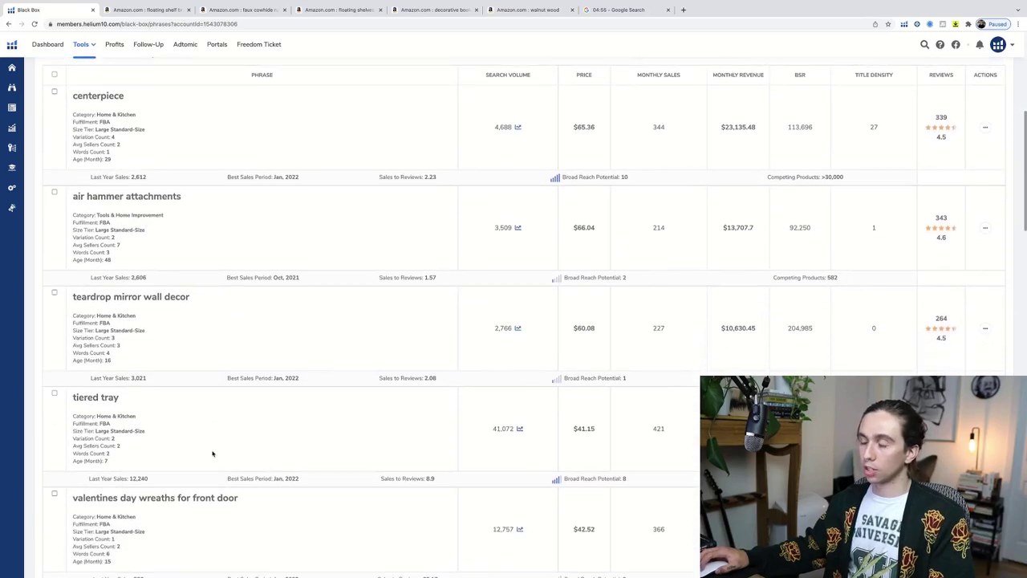
scroll(211, 440, down, 1)
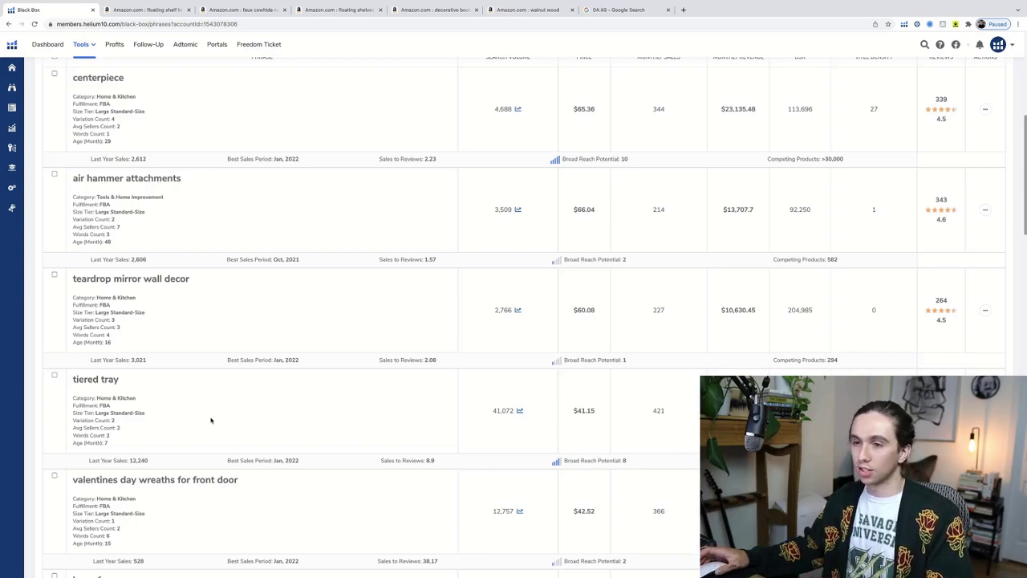
scroll(212, 419, down, 1)
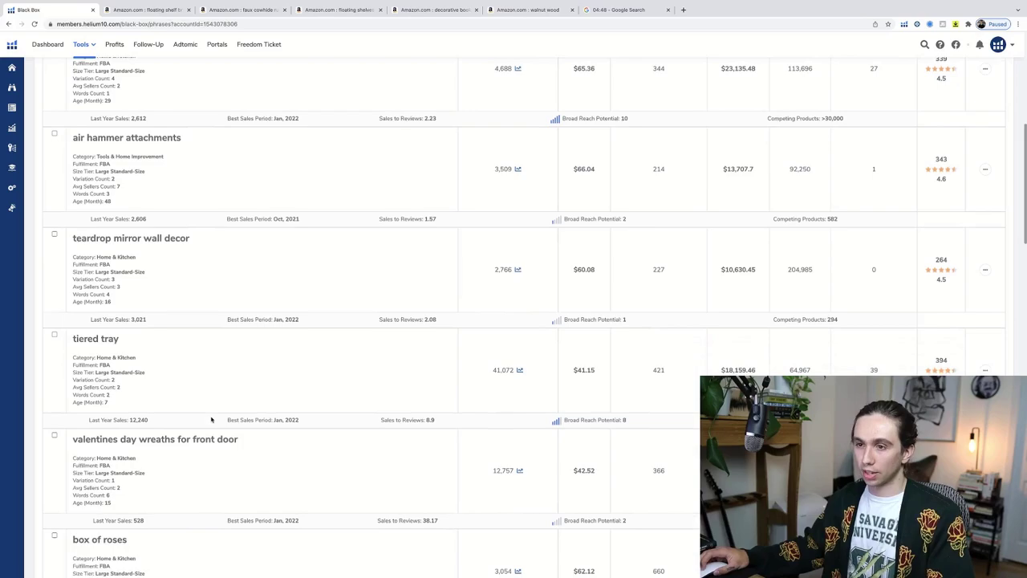
scroll(209, 446, down, 3)
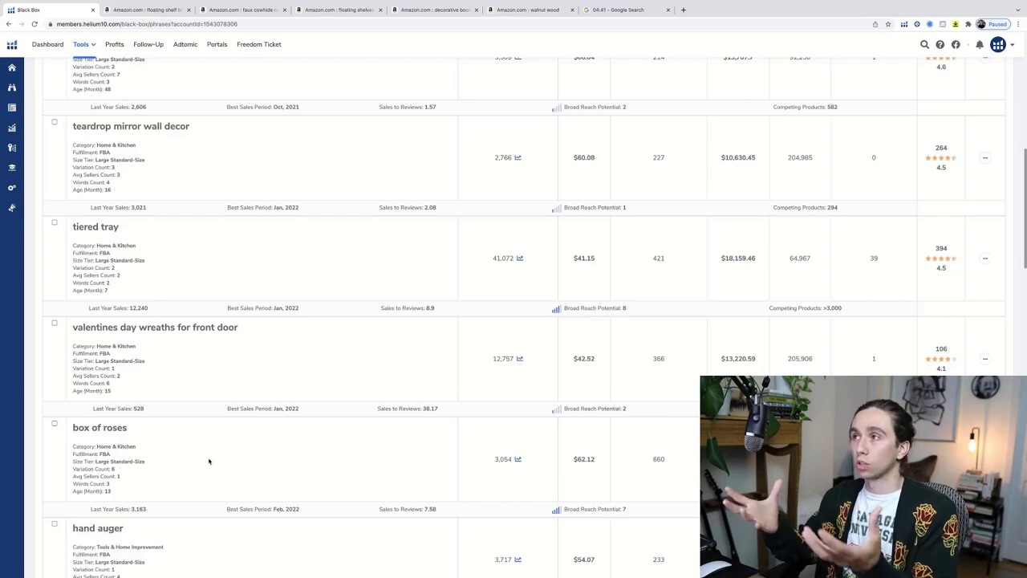
- Continue through the phrases on results page 7 and open the Amazon listings for "wavy mirror" in a separate tab
scroll(222, 289, down, 2)
scroll(222, 288, down, 5)
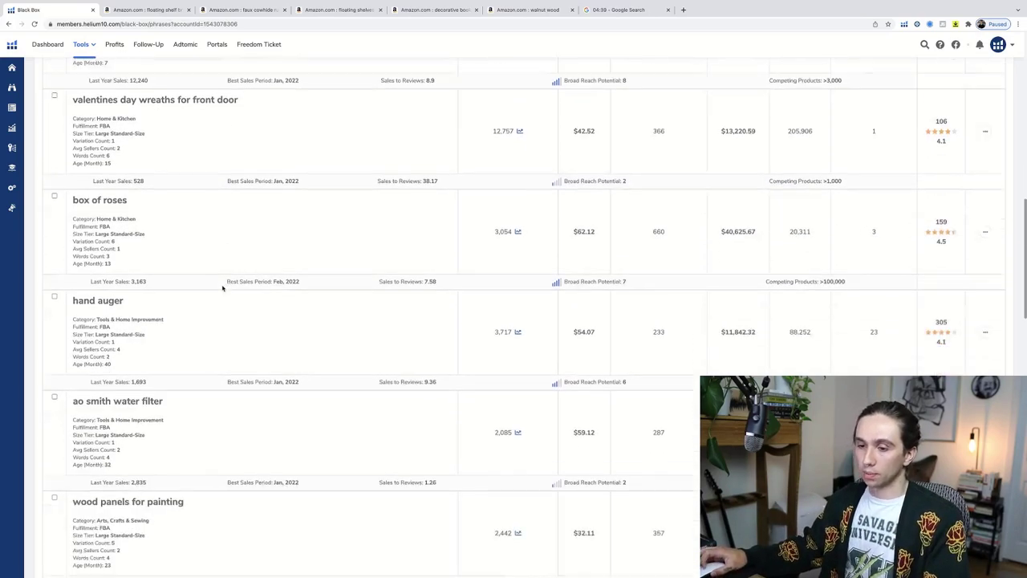
scroll(223, 289, down, 2)
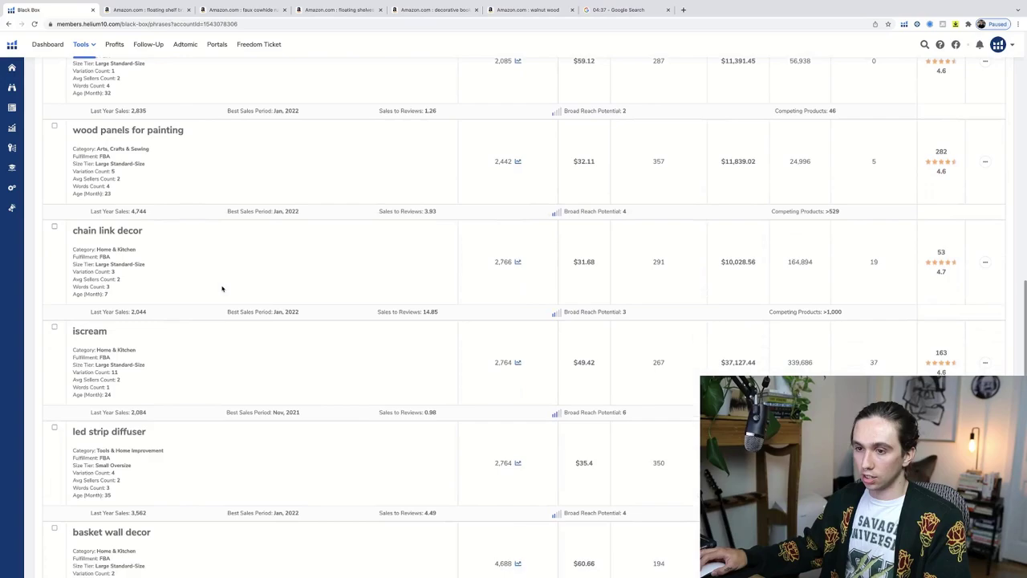
scroll(222, 288, down, 1)
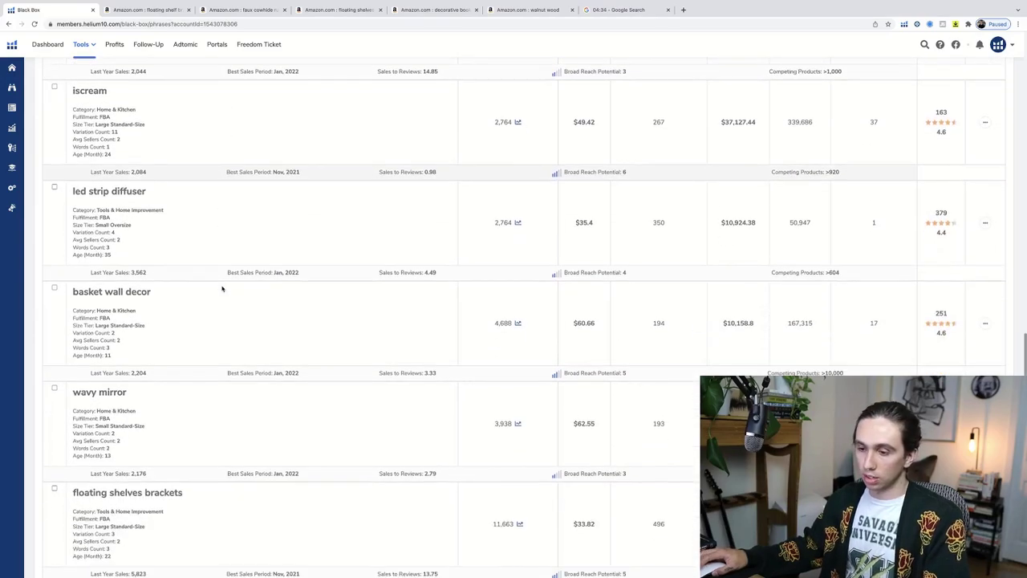
scroll(223, 288, down, 2)
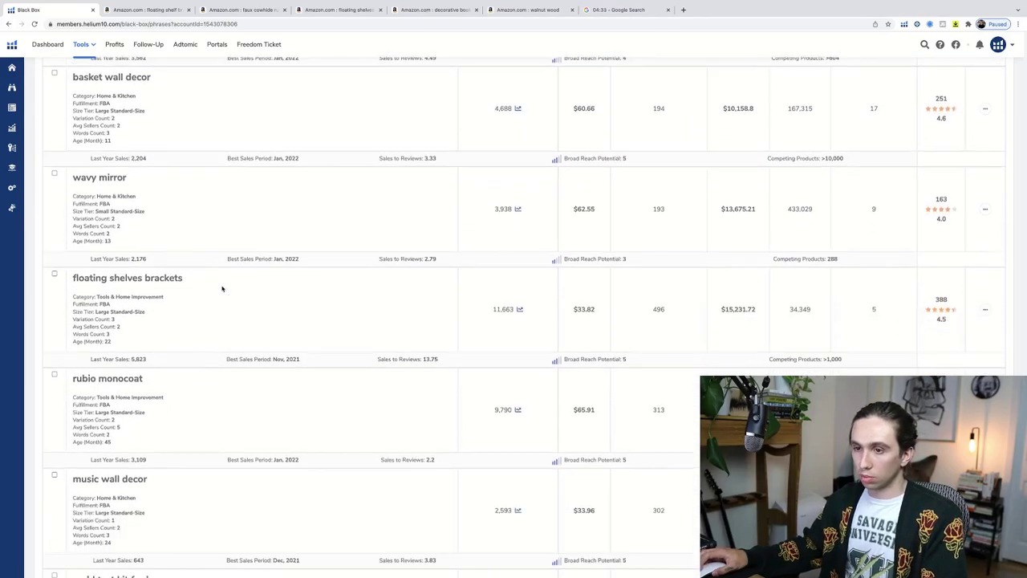
scroll(222, 289, down, 1)
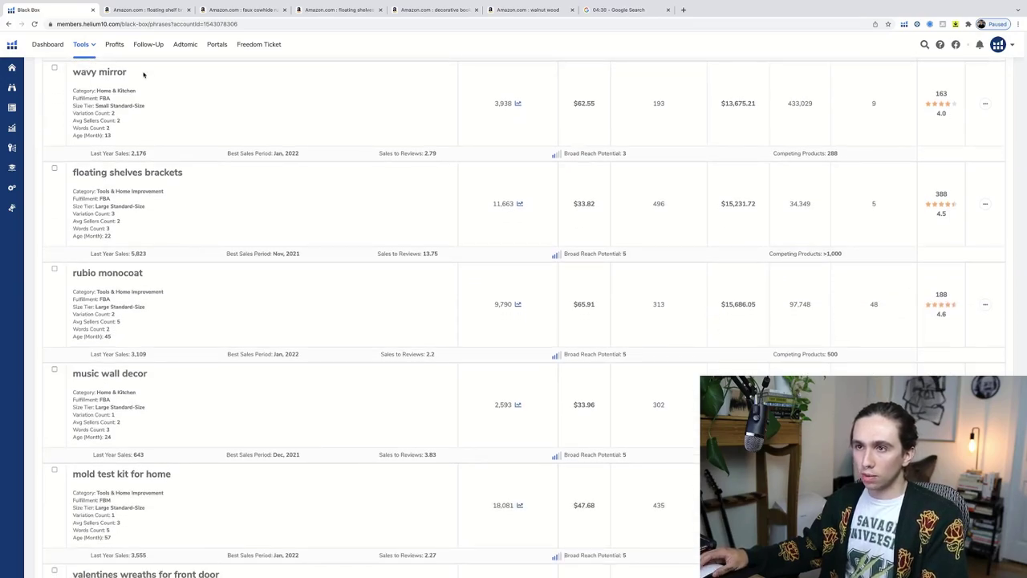
click(985, 104)
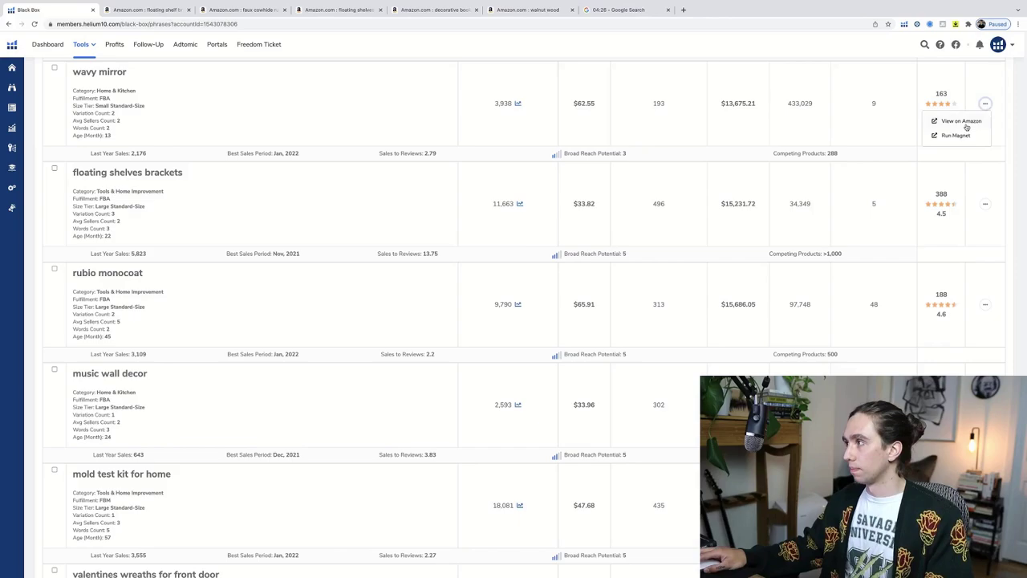
key(Return)
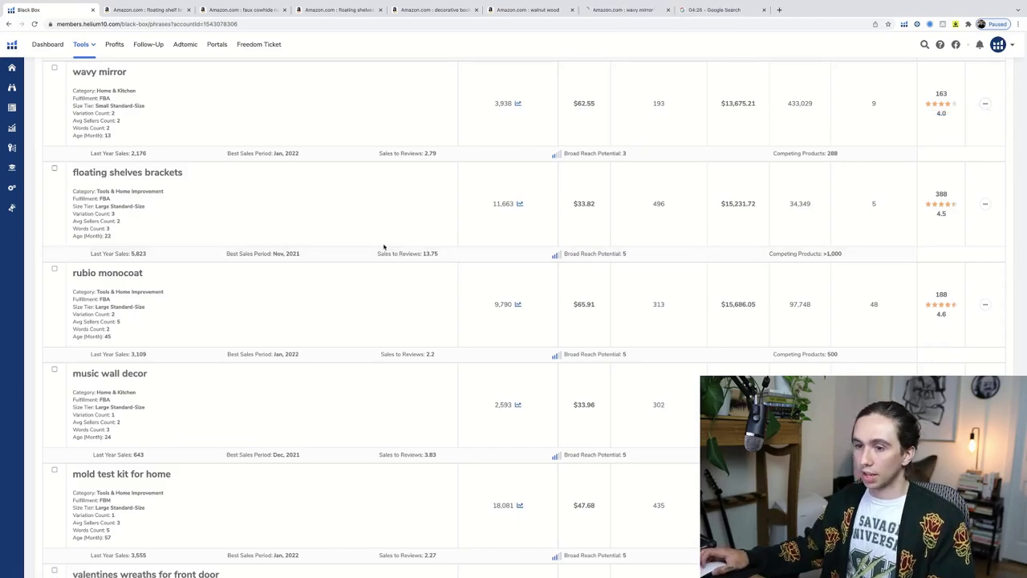
- Finish results page 7, go to page 8, and open the Amazon listings for "chimney sweep kit" in a separate tab
scroll(384, 247, down, 2)
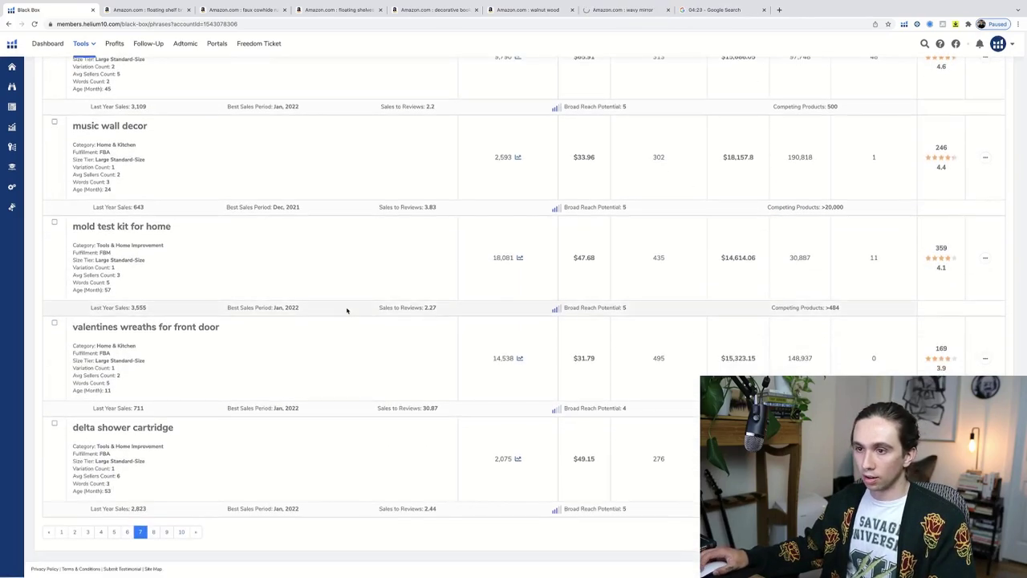
scroll(356, 272, down, 1)
click(153, 533)
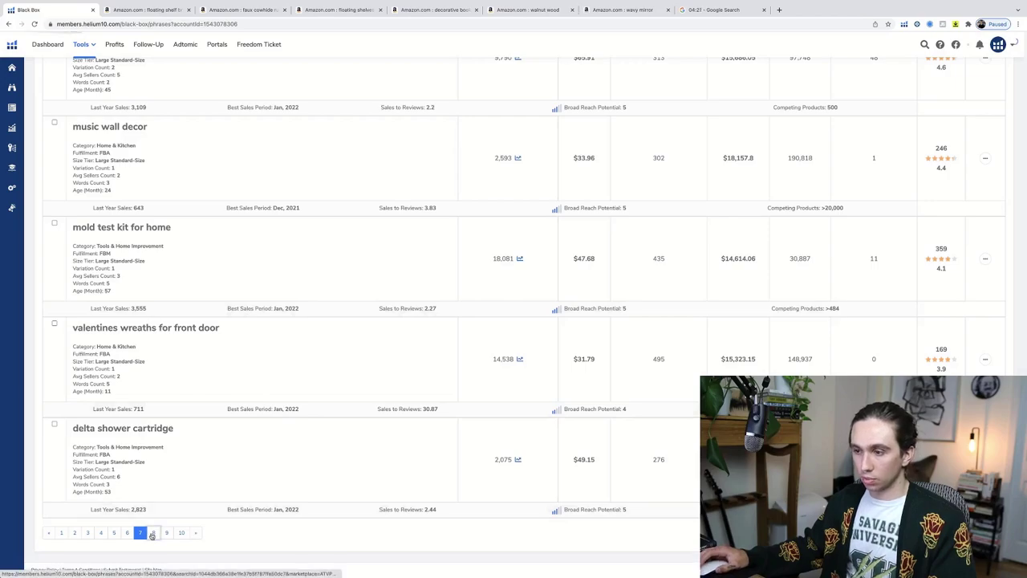
scroll(318, 408, down, 3)
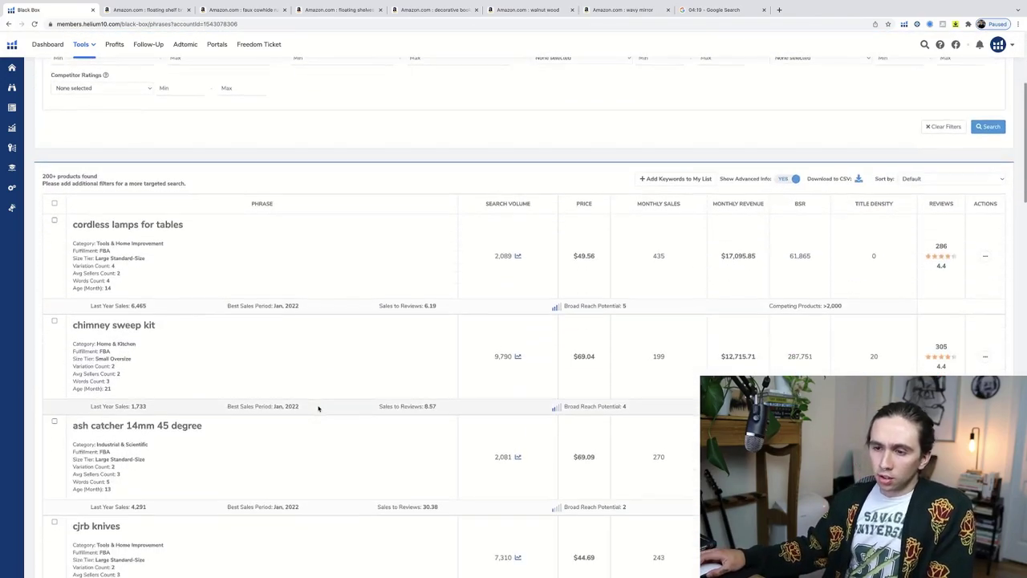
scroll(318, 376, down, 1)
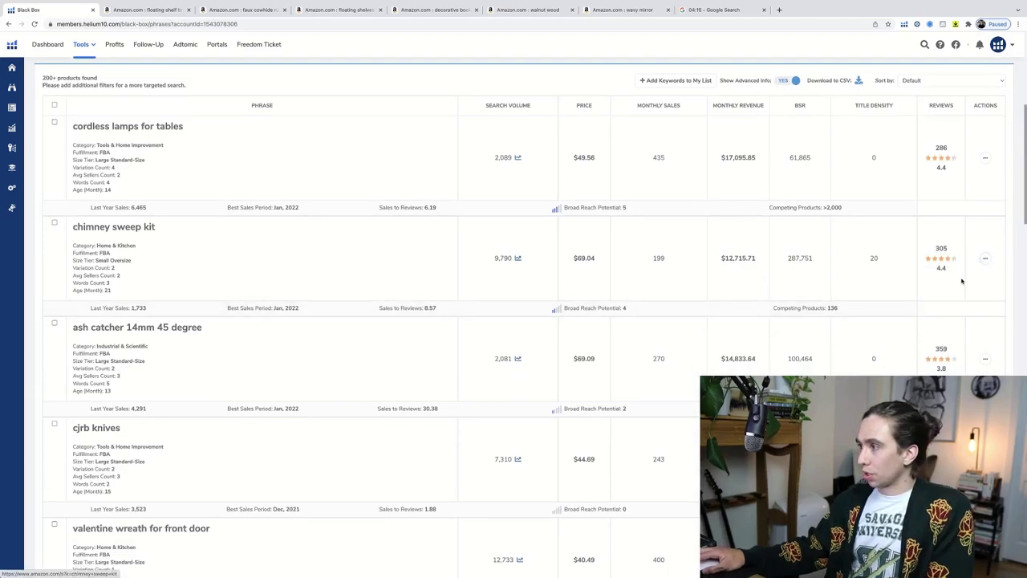
- Review the remaining phrases on results page 8, from "ash catcher 14mm 45 degree" past "tiered tray decor", and go to page 9
scroll(411, 326, down, 5)
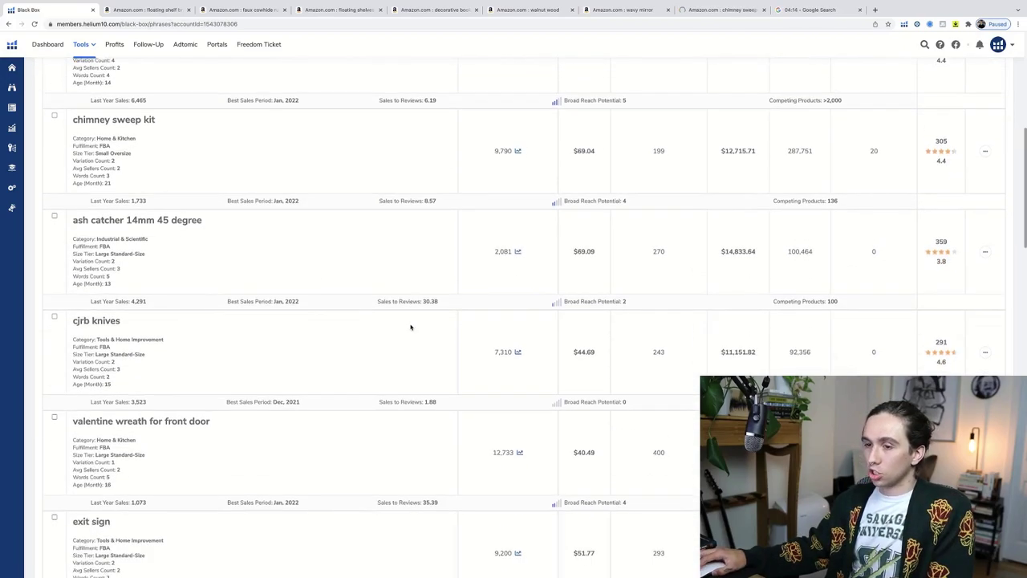
scroll(369, 293, down, 2)
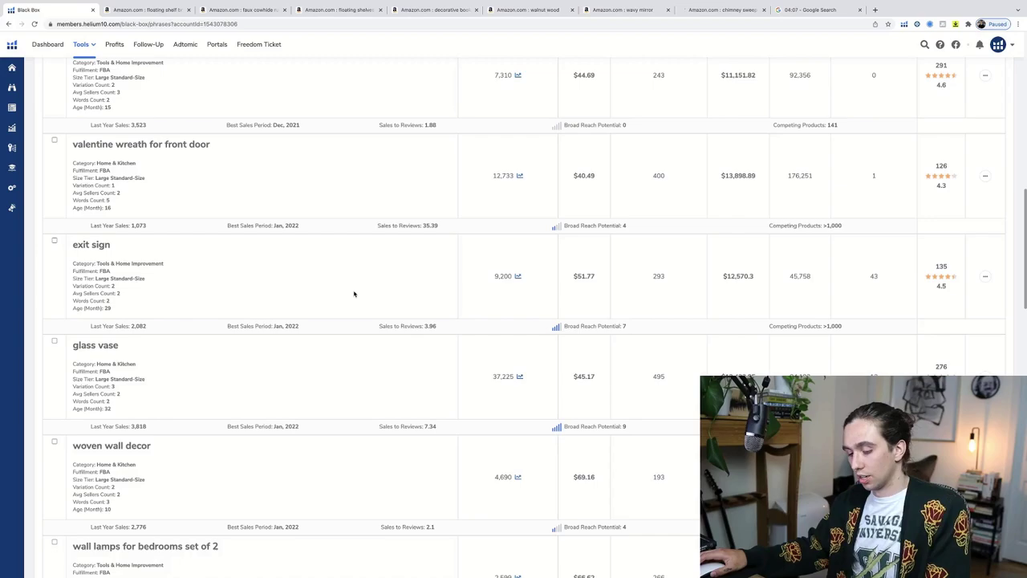
scroll(346, 292, down, 5)
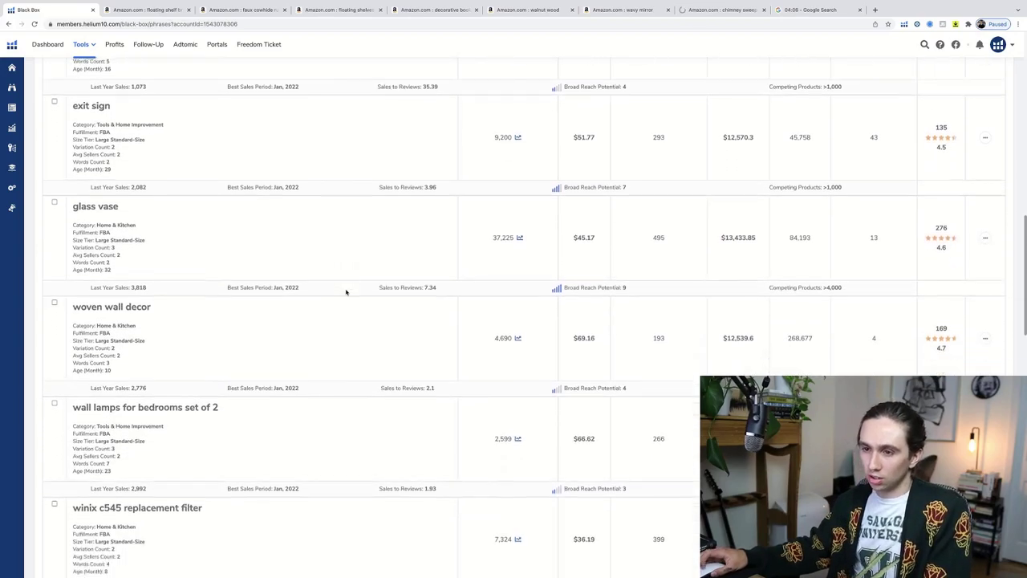
scroll(346, 293, down, 6)
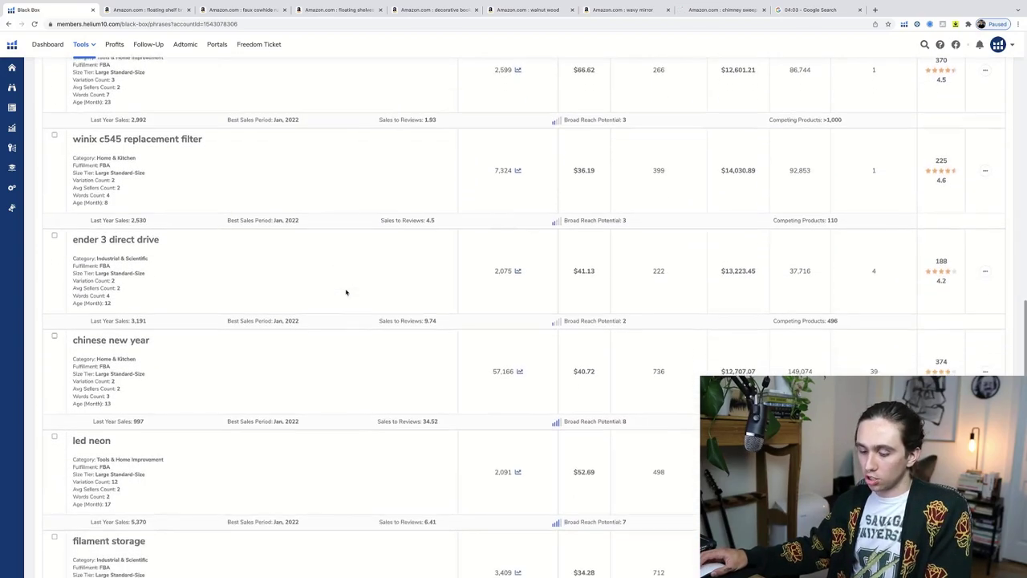
scroll(346, 292, down, 5)
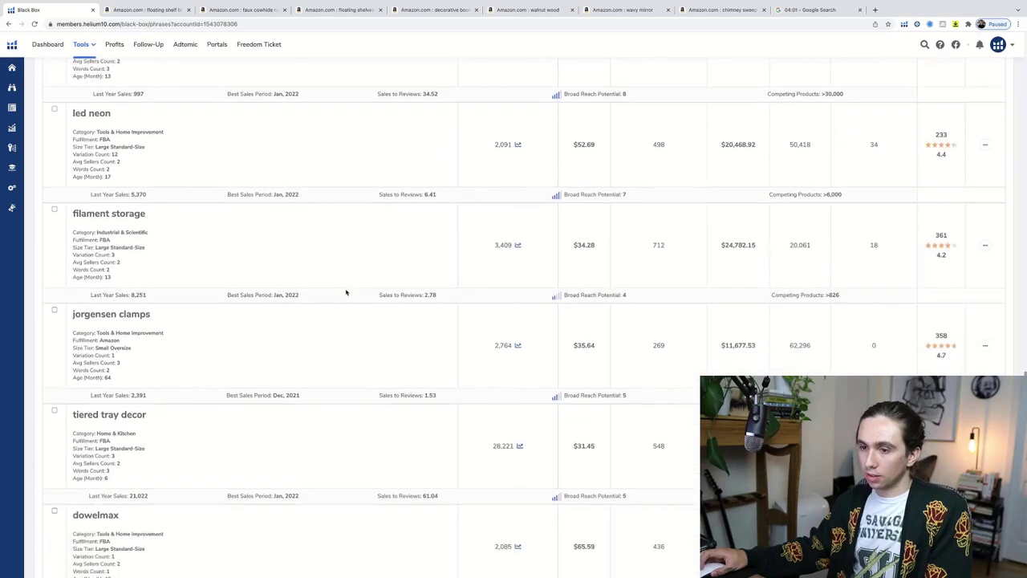
scroll(346, 293, down, 4)
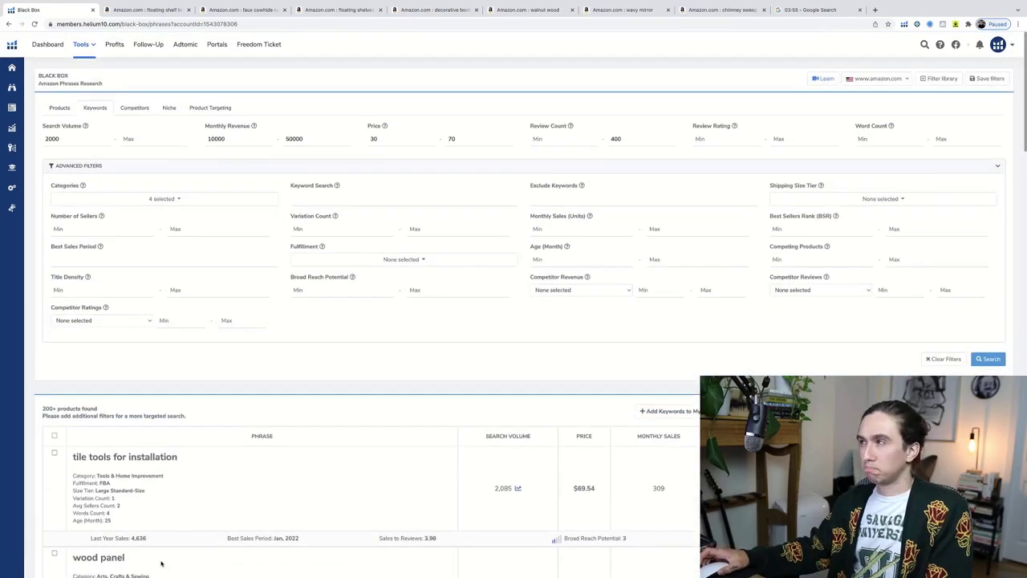
- Check the first phrases on results page 9 and open the Amazon listings for "tile tools for installation" in a separate tab
scroll(293, 427, down, 4)
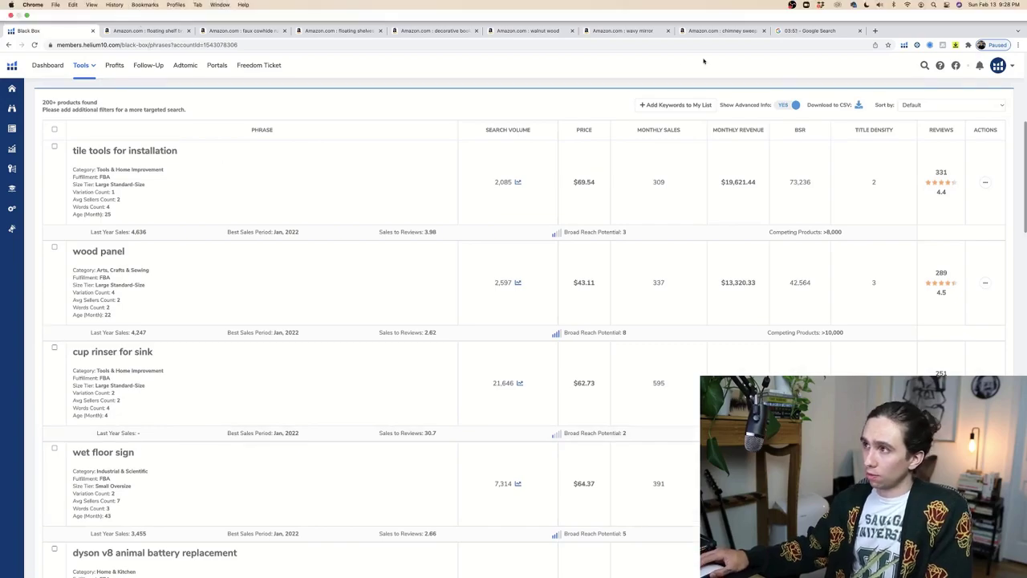
scroll(216, 300, down, 1)
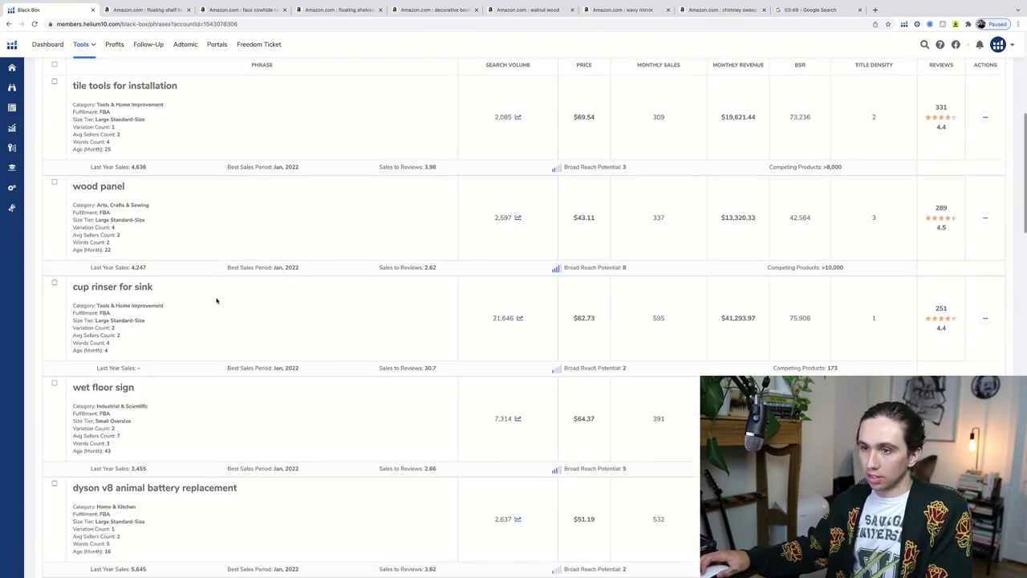
scroll(218, 298, up, 1)
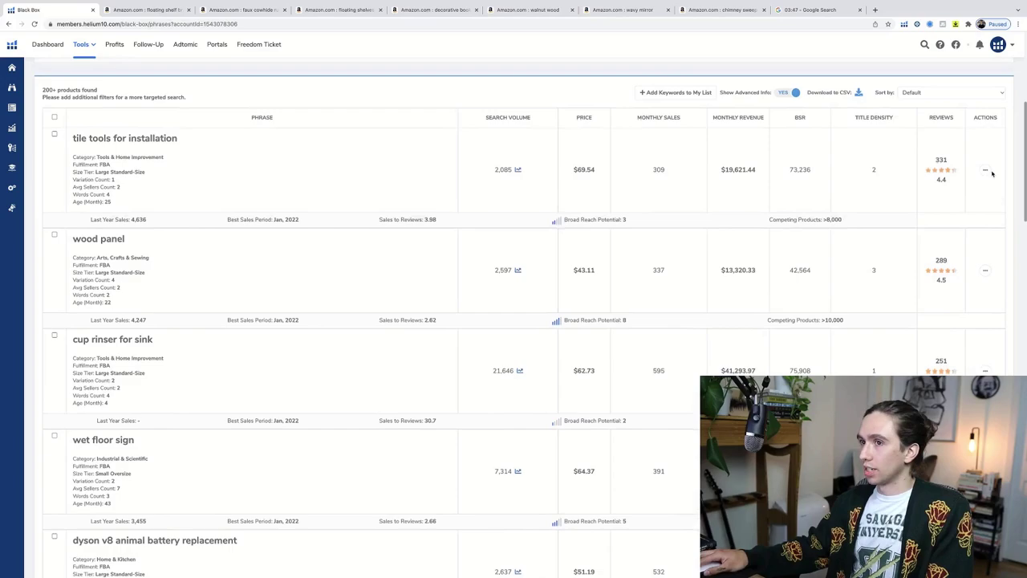
click(970, 189)
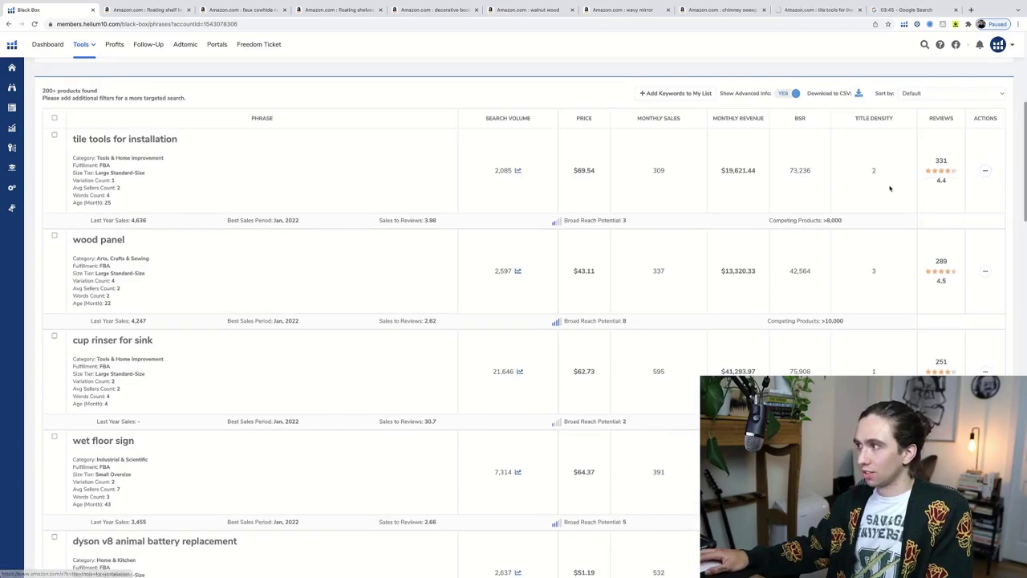
- Compare the phrases down to "hanging wall baskets" and open the Amazon listings for "cup rinser for sink" in a separate tab
scroll(265, 228, down, 3)
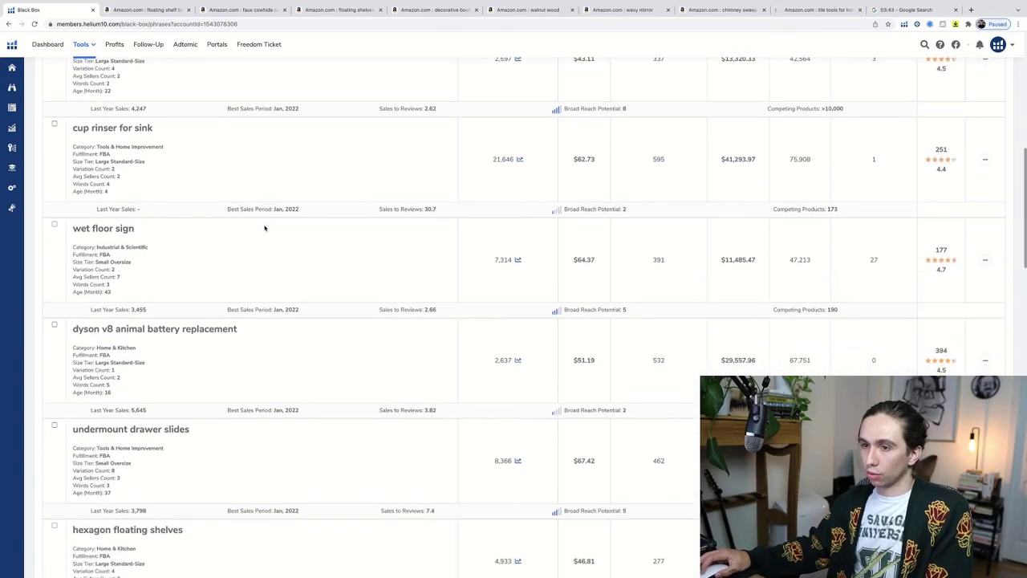
scroll(265, 226, down, 1)
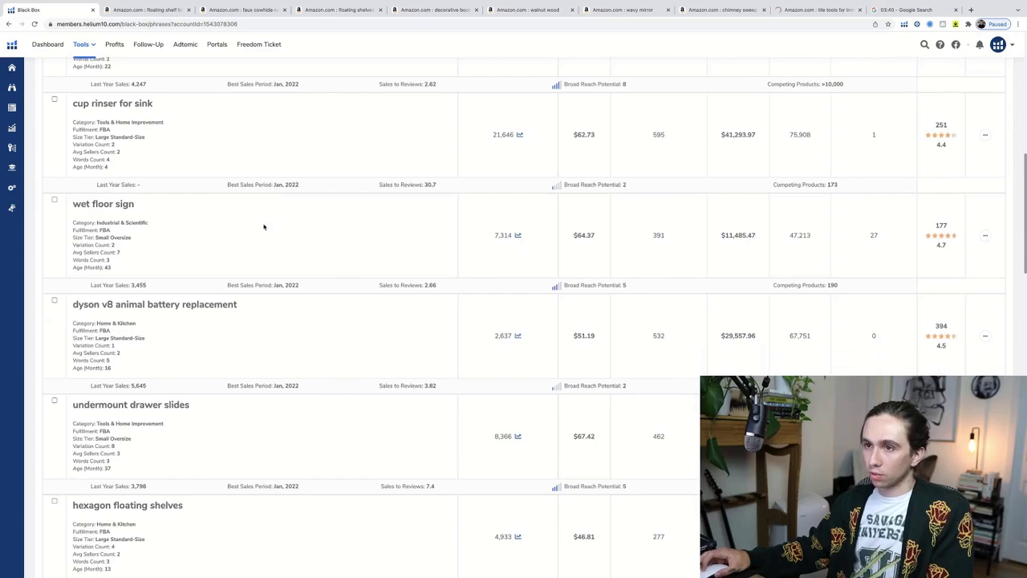
scroll(263, 227, down, 3)
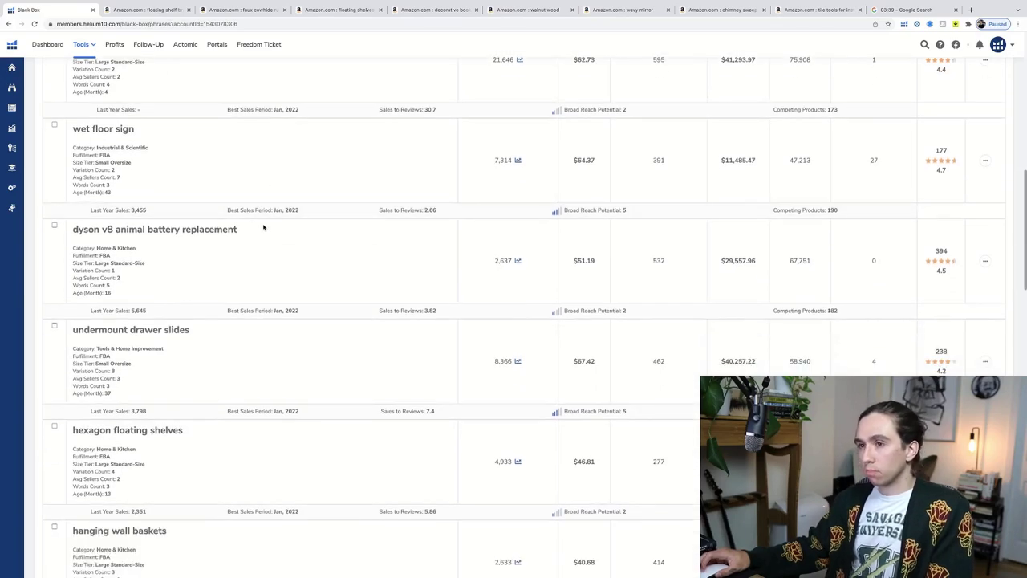
scroll(284, 266, down, 2)
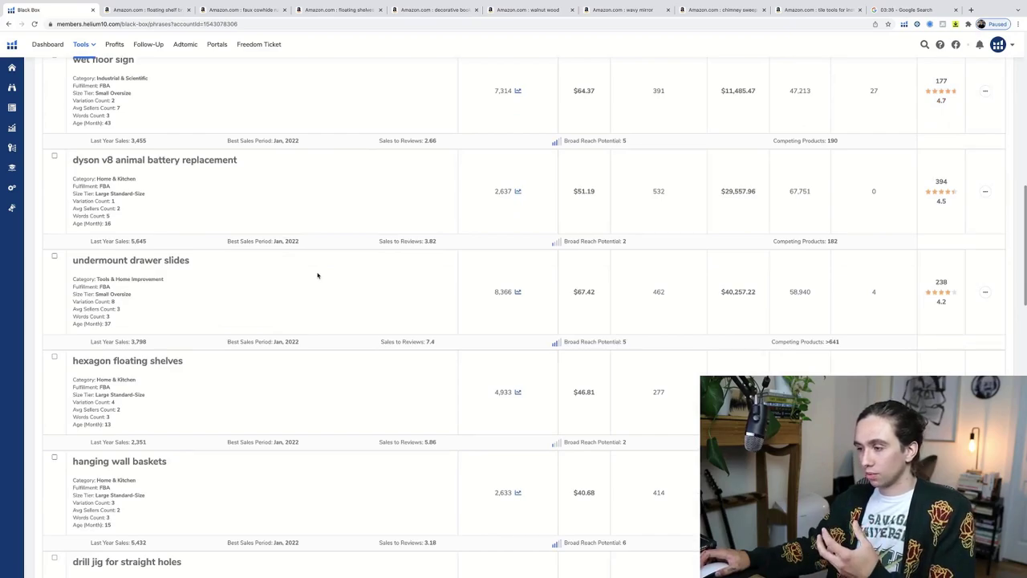
scroll(317, 275, up, 6)
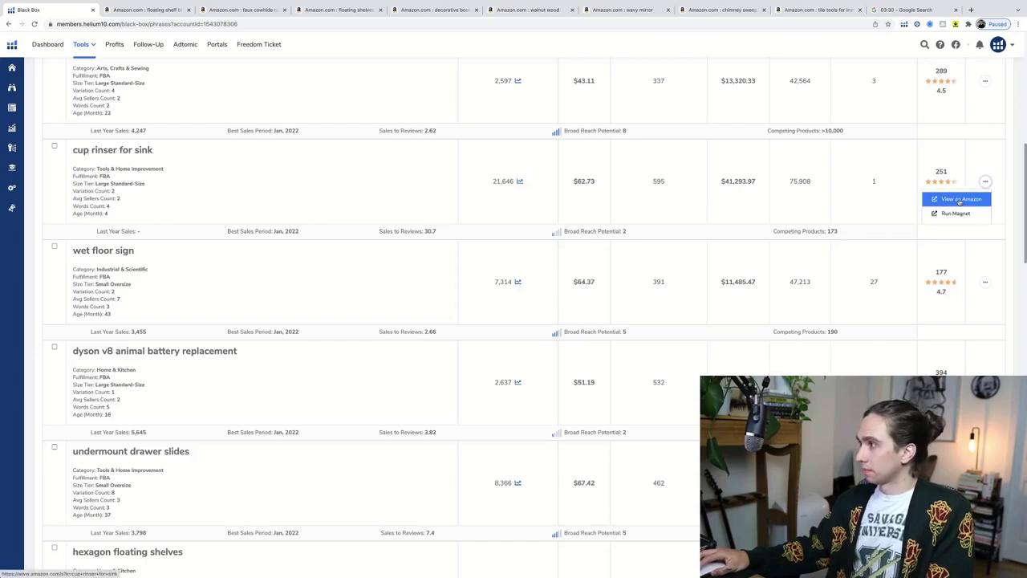
click(959, 199)
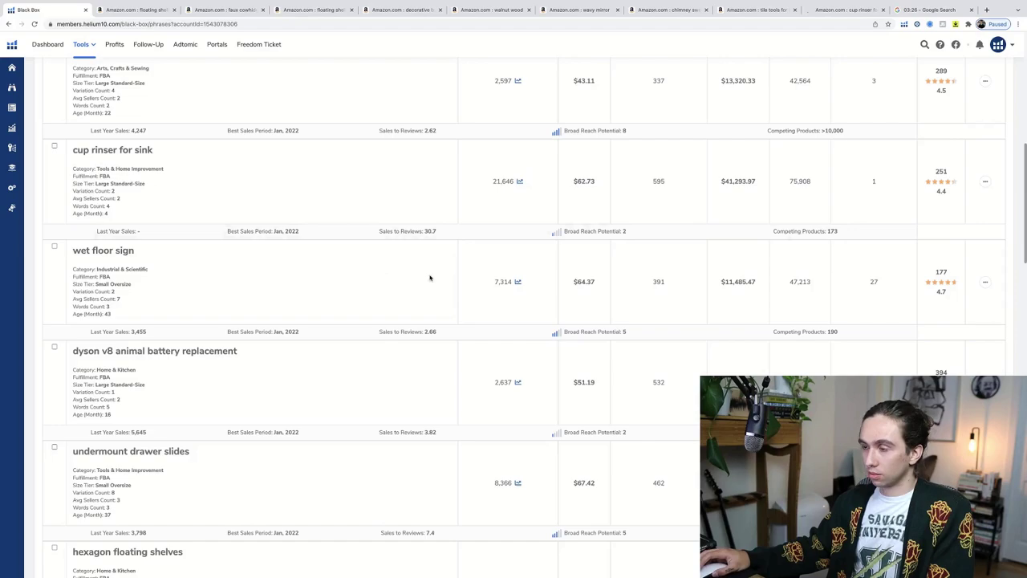
- Examine the rest of results page 9, from "wet floor sign" to "small glass vase", comparing search volume, price, revenue and reviews
scroll(438, 282, down, 3)
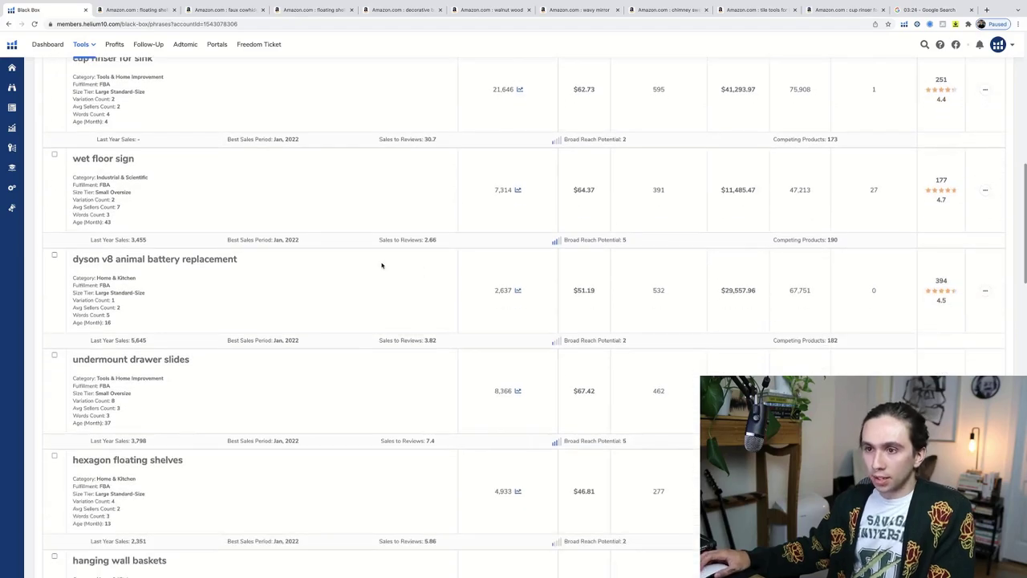
scroll(383, 265, down, 4)
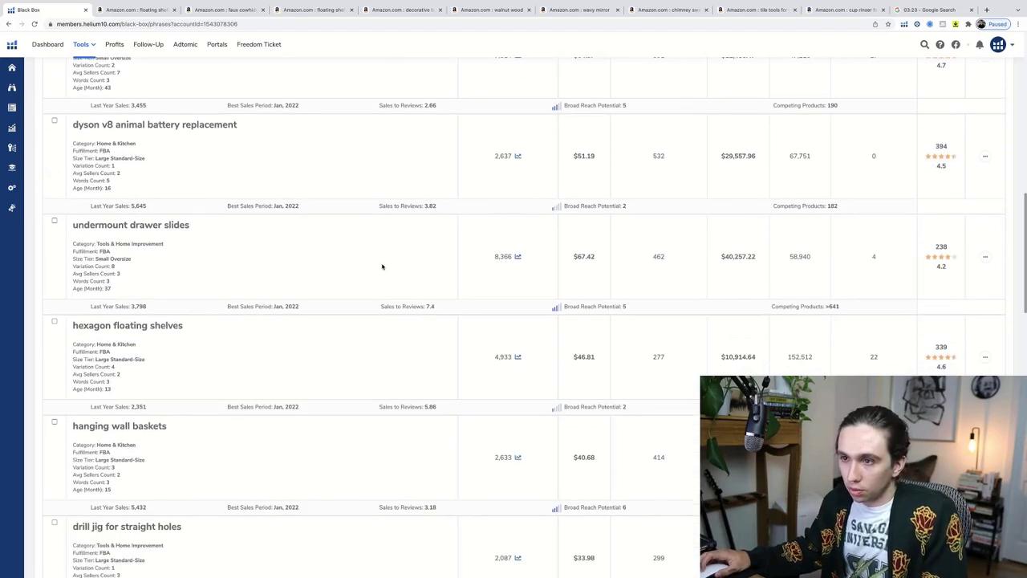
scroll(382, 266, down, 6)
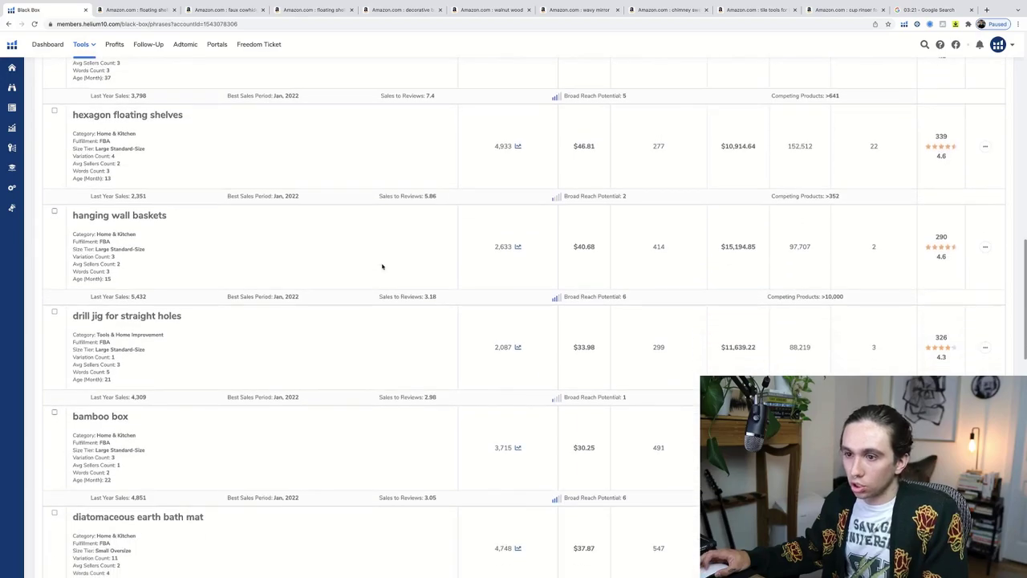
scroll(382, 266, down, 4)
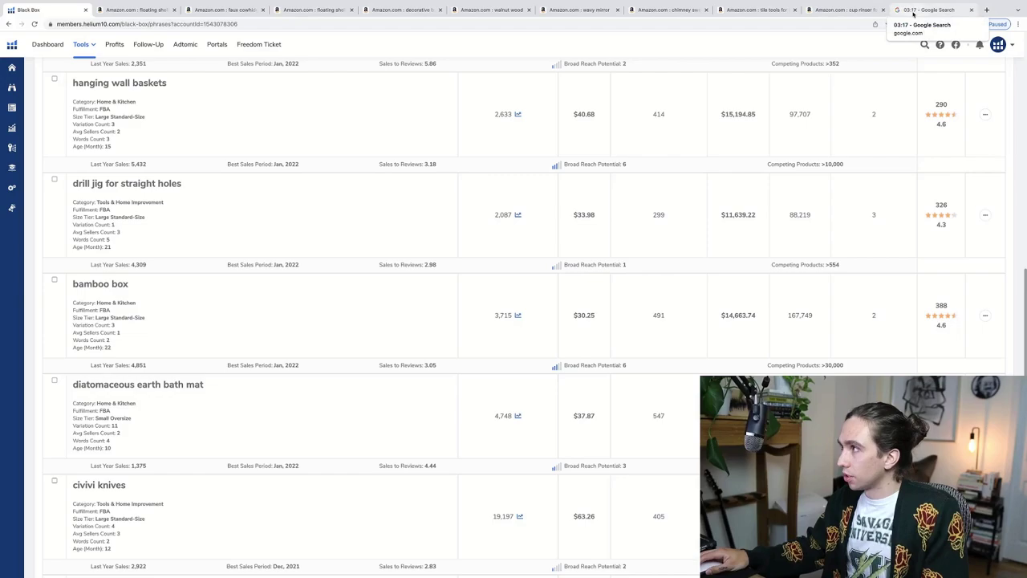
scroll(236, 344, down, 7)
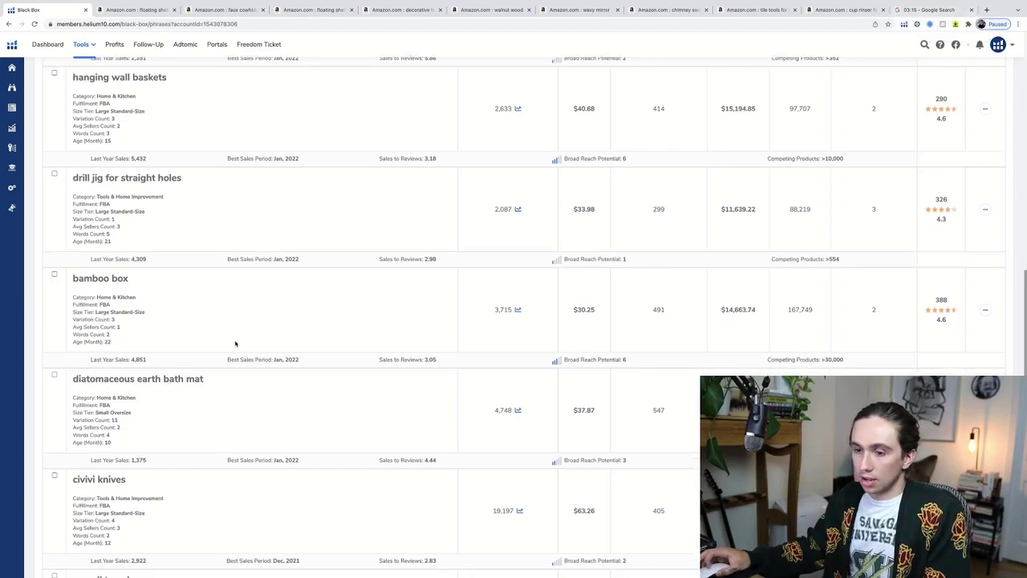
scroll(236, 343, down, 10)
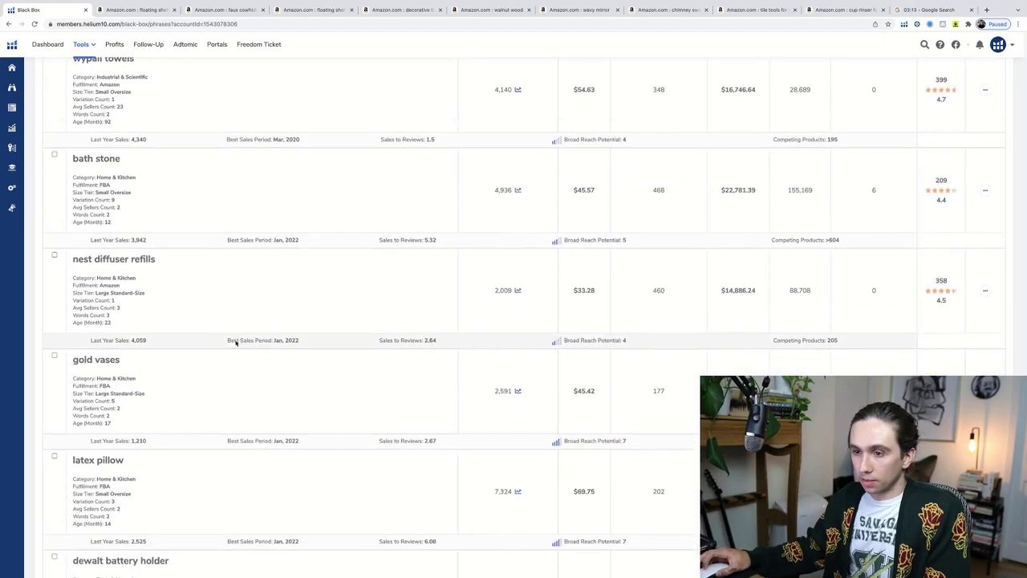
scroll(236, 344, down, 4)
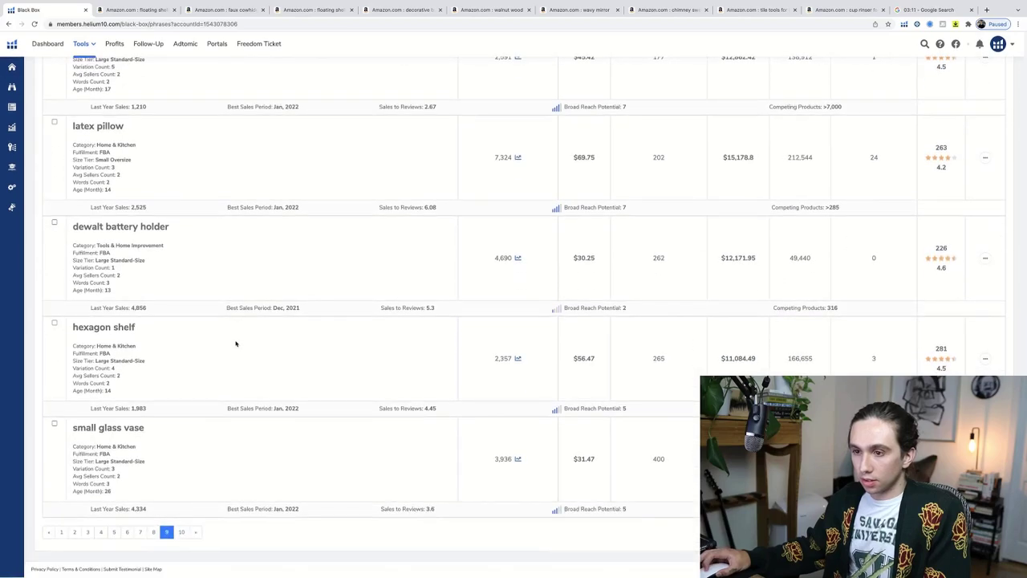
- Go to results page 10 and examine its phrases from "preserved roses in a box" to "fireplace mats fireproof" for product candidates
click(182, 533)
scroll(211, 413, down, 3)
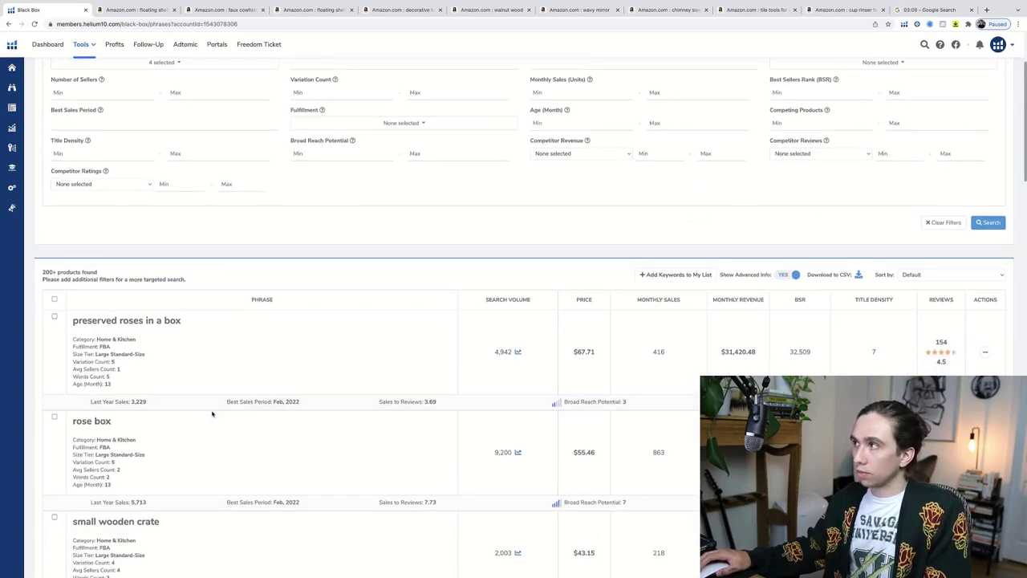
scroll(212, 413, down, 4)
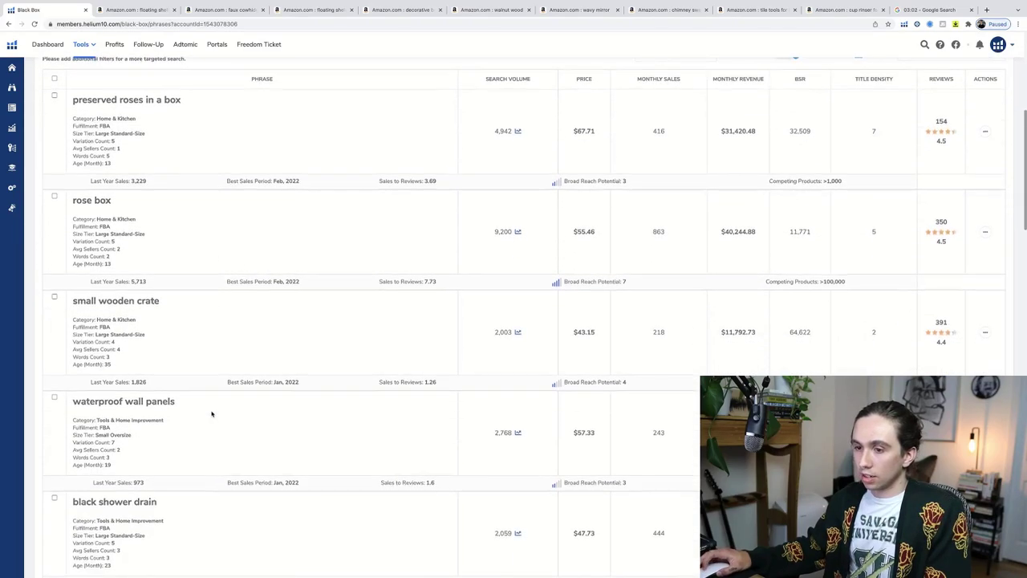
scroll(212, 414, down, 3)
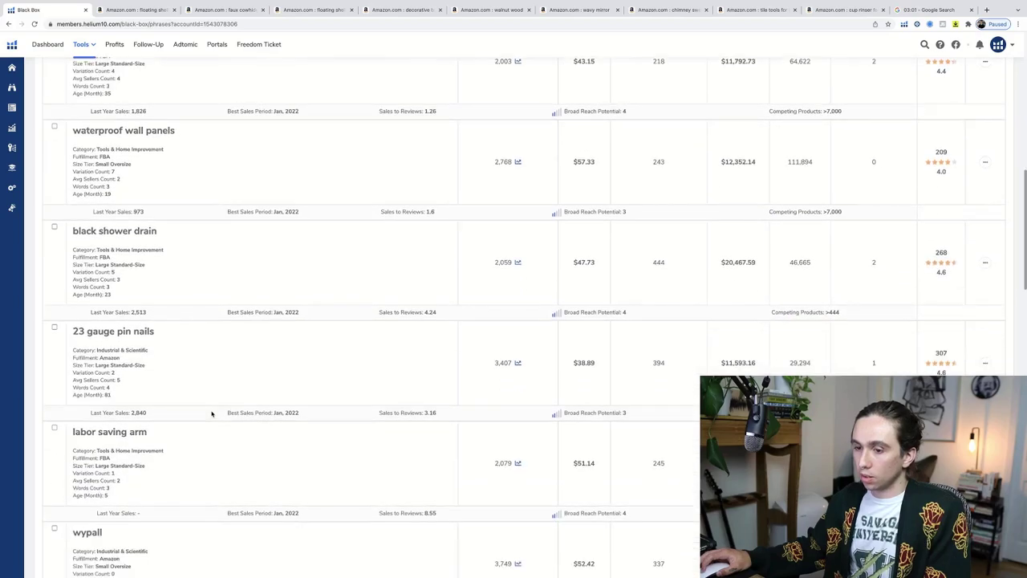
scroll(212, 413, down, 5)
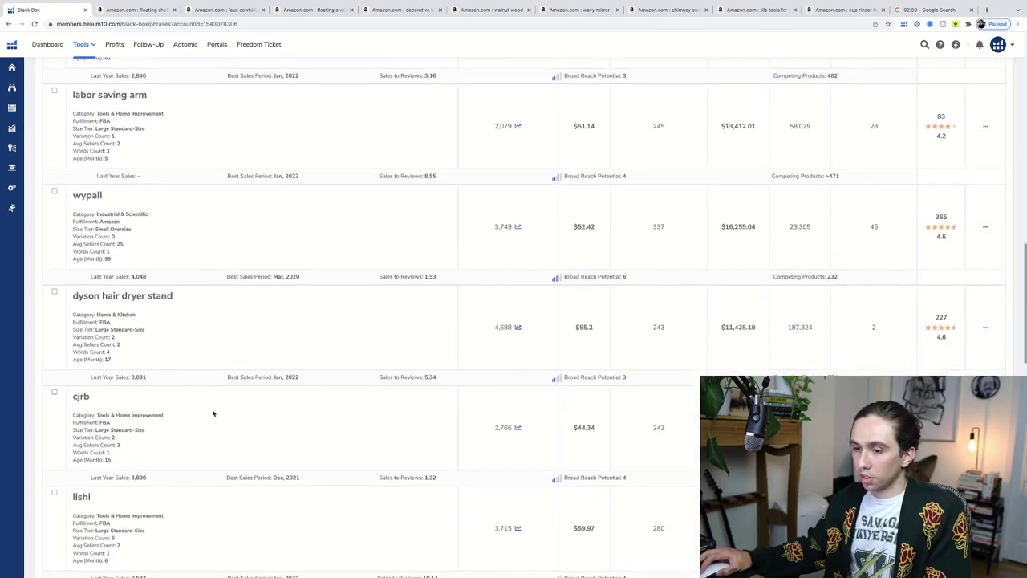
scroll(213, 412, down, 6)
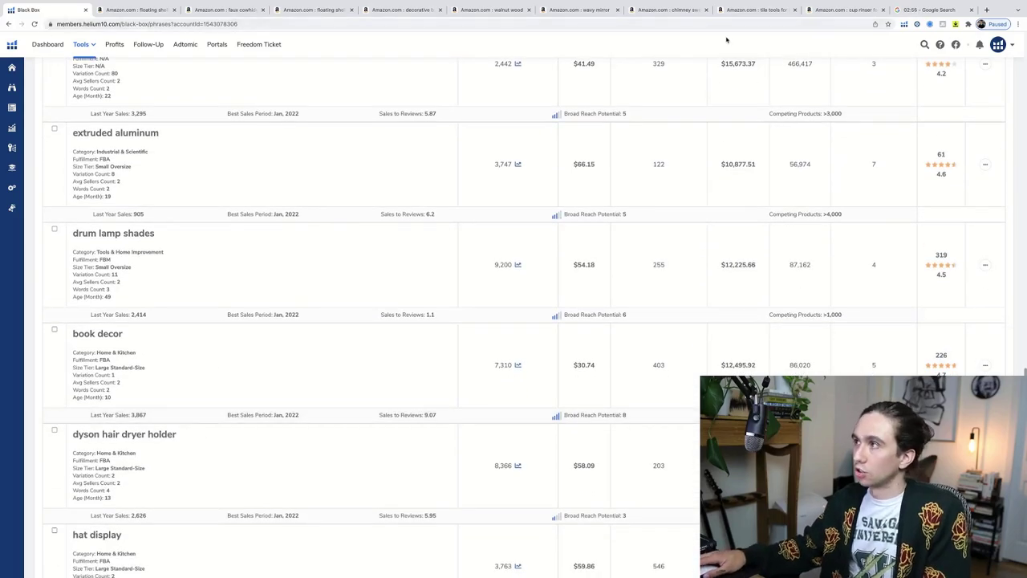
scroll(257, 373, down, 5)
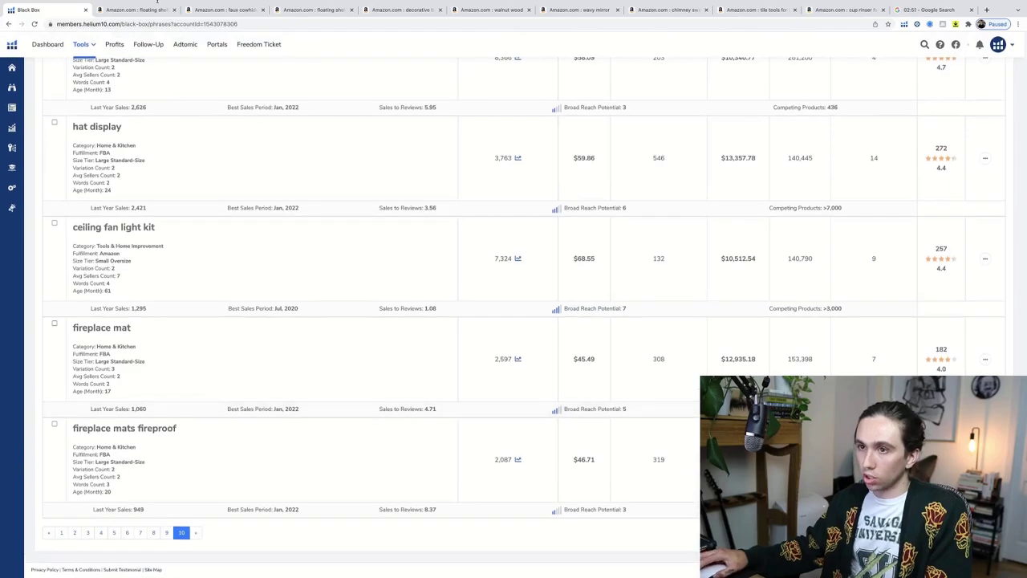
- Switch to the Amazon results for "floating shelf brackets" and examine the competing listings' designs, prices, review counts and sales ranks
click(157, 4)
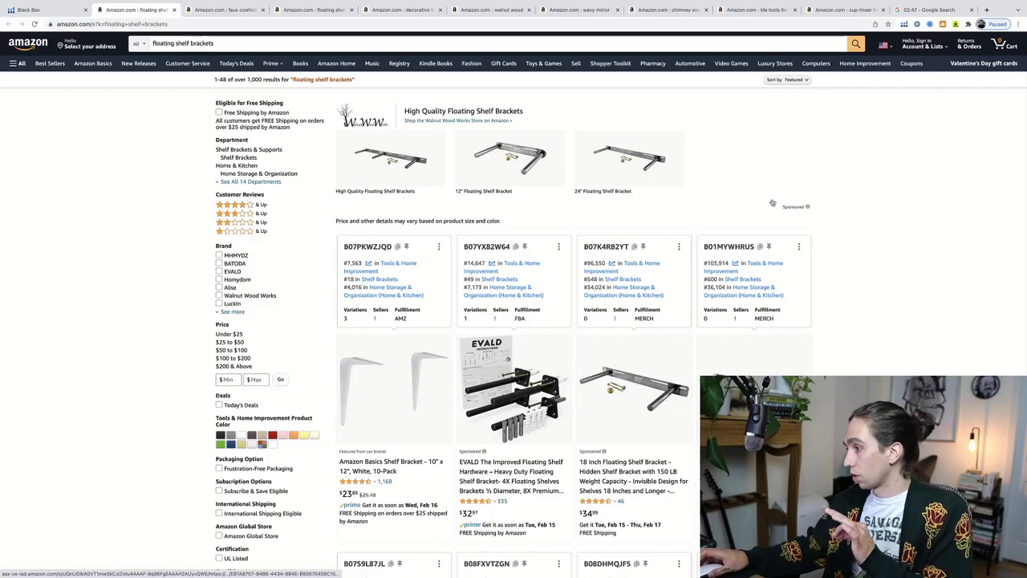
scroll(906, 256, down, 5)
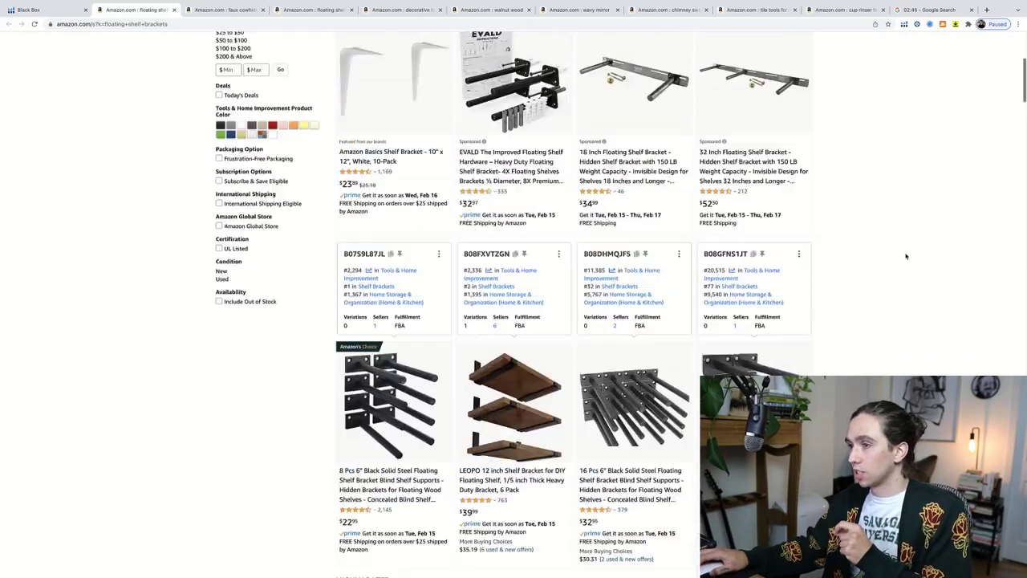
scroll(906, 256, up, 5)
scroll(737, 185, down, 15)
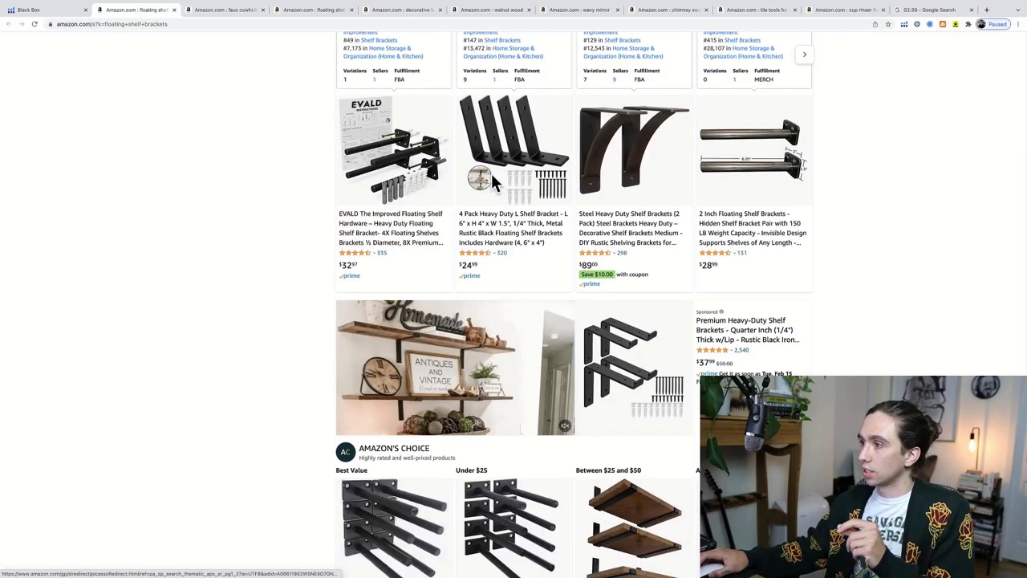
scroll(850, 221, down, 10)
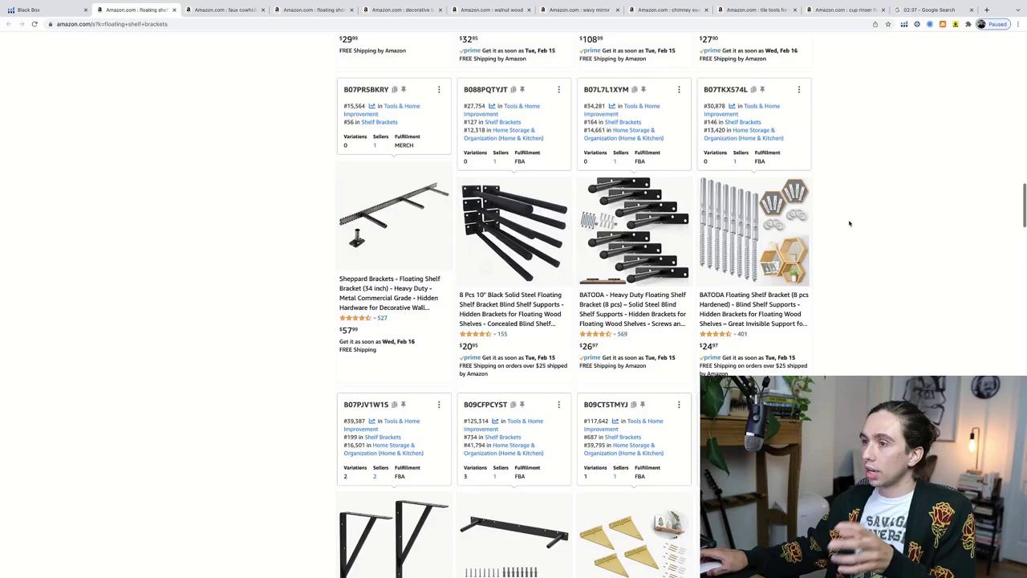
scroll(850, 224, down, 3)
scroll(850, 223, down, 1)
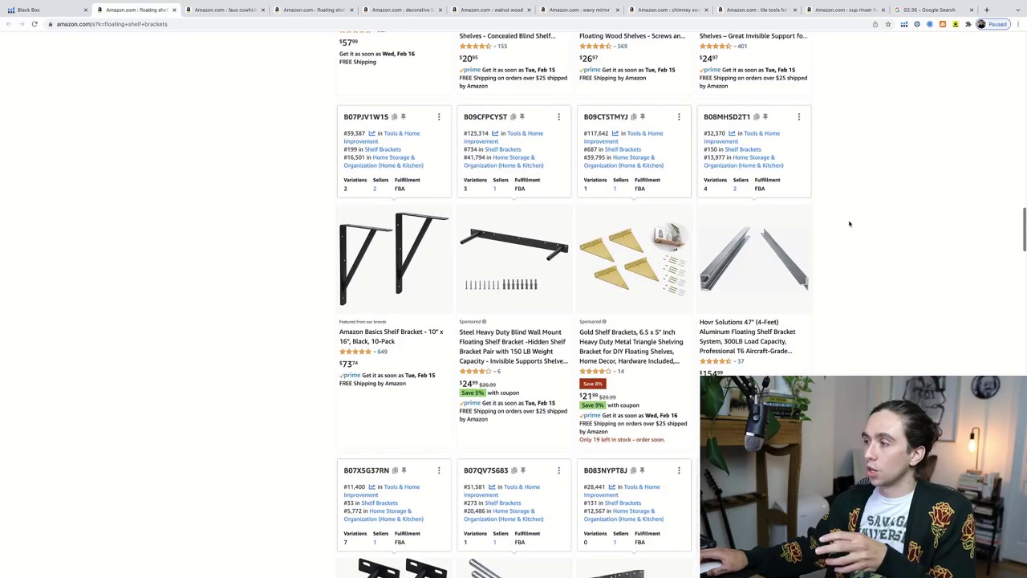
scroll(839, 223, down, 7)
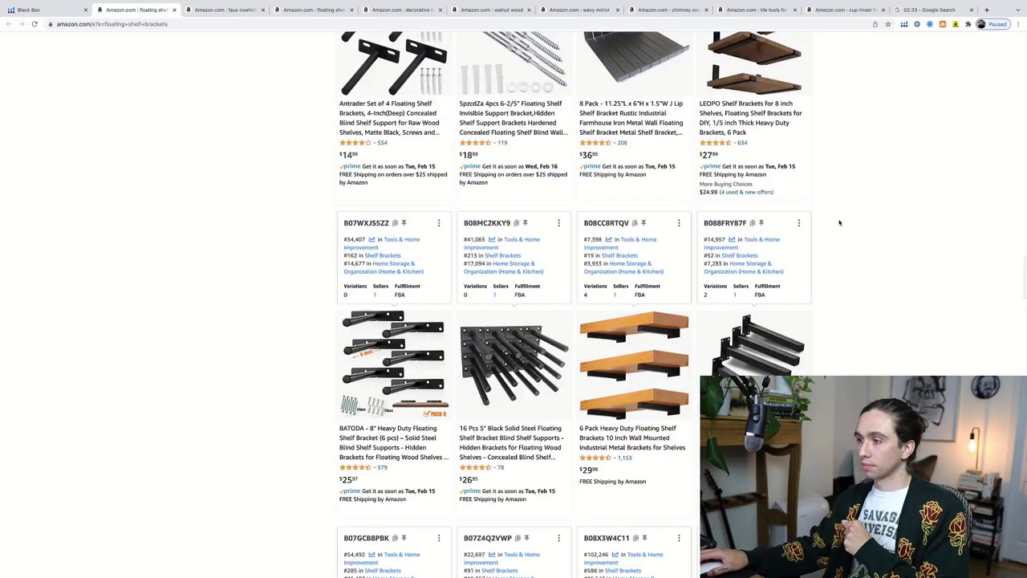
scroll(840, 222, up, 12)
click(906, 24)
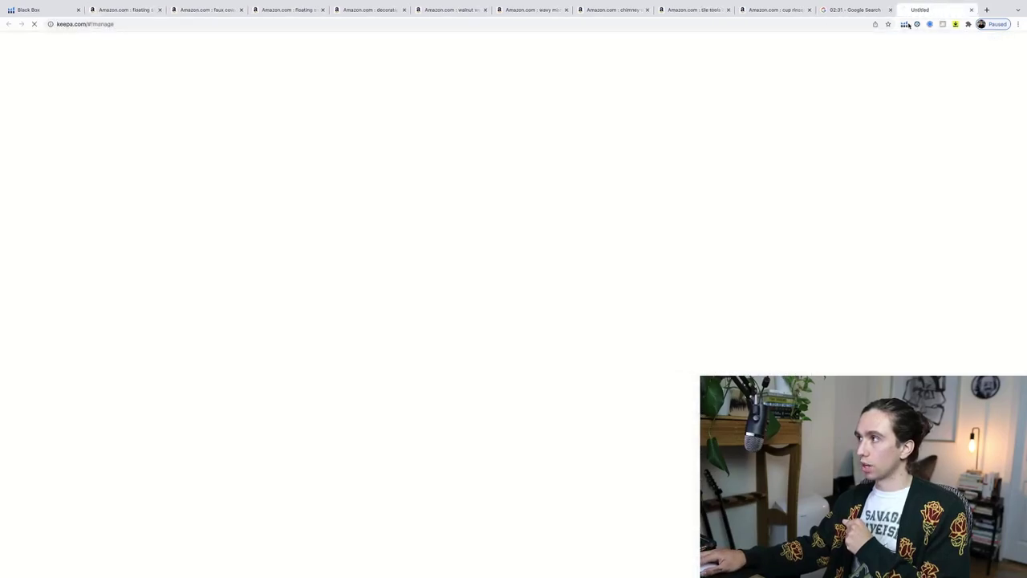
key(ctrl+2)
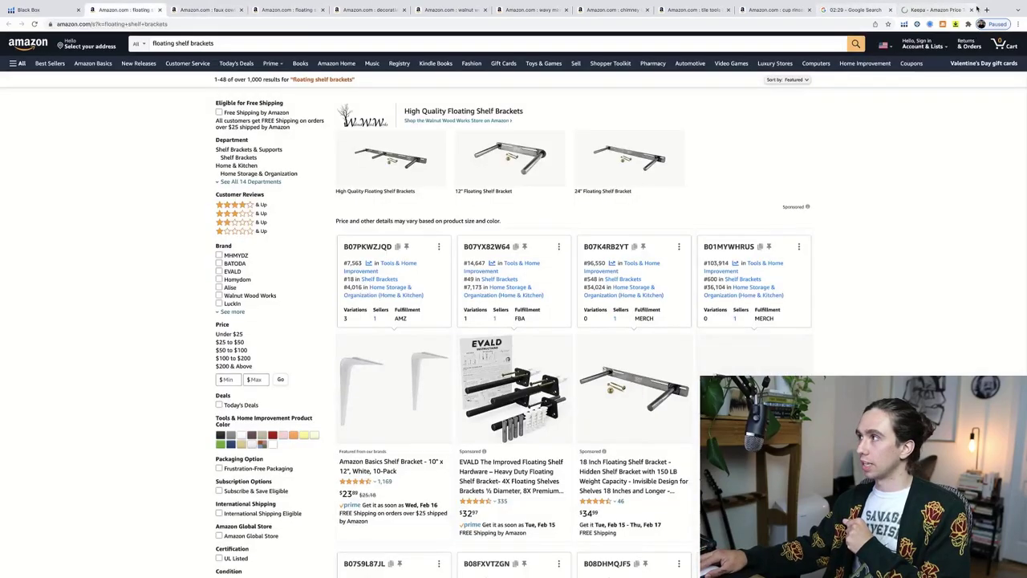
click(972, 10)
- Run Helium 10's Xray product research on the "floating shelf brackets" results and move its window off the page centre
click(904, 24)
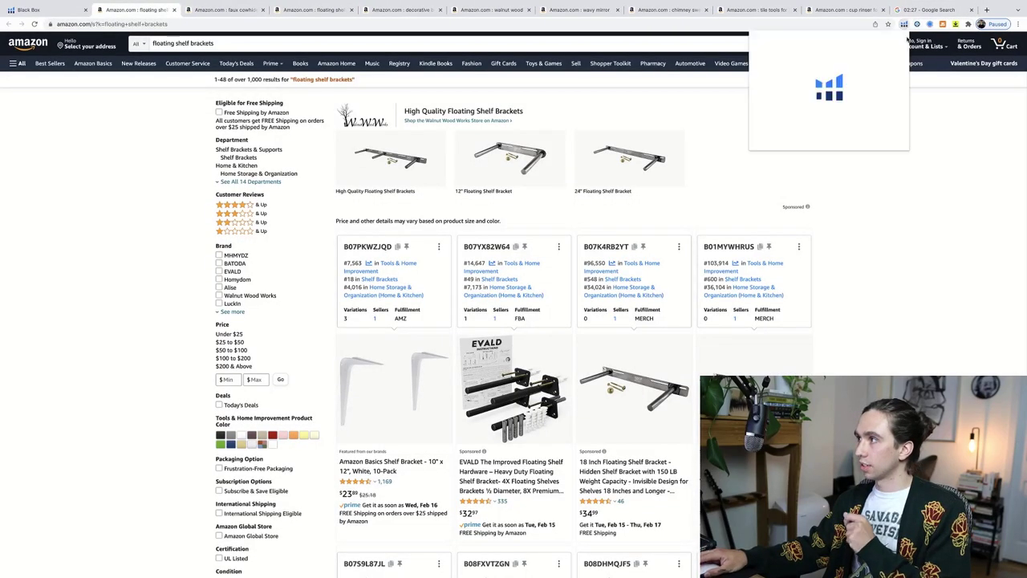
click(819, 98)
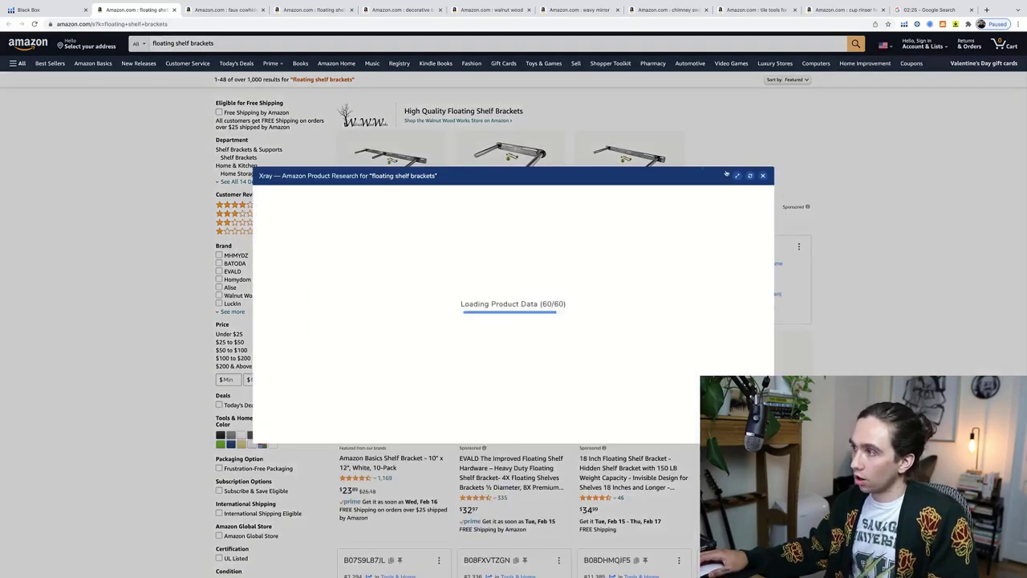
drag(632, 181, 511, 101)
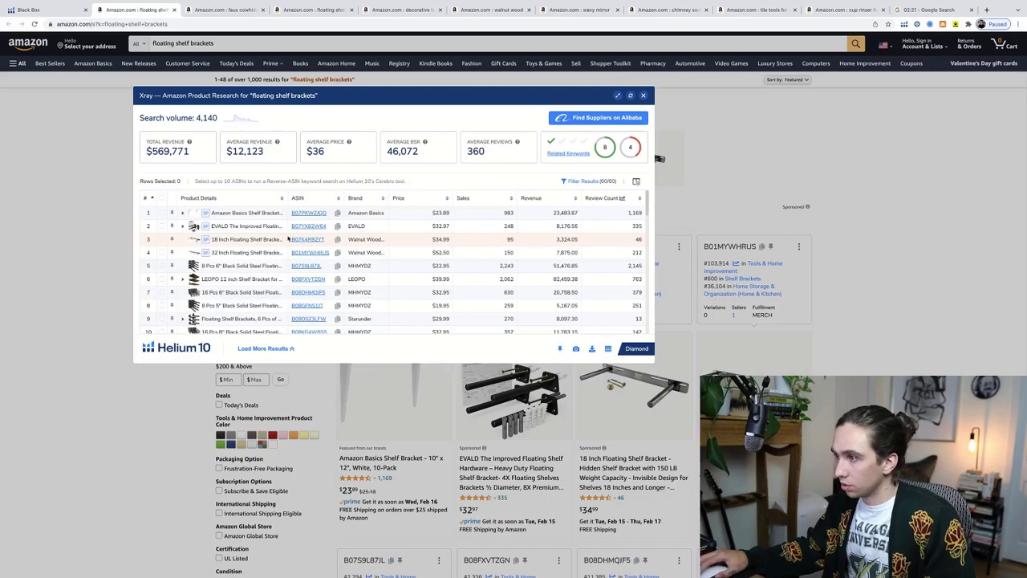
- Compare the floating shelf bracket products' prices, sales, revenue and review counts in Xray down to row 24, and close the report
scroll(598, 277, down, 3)
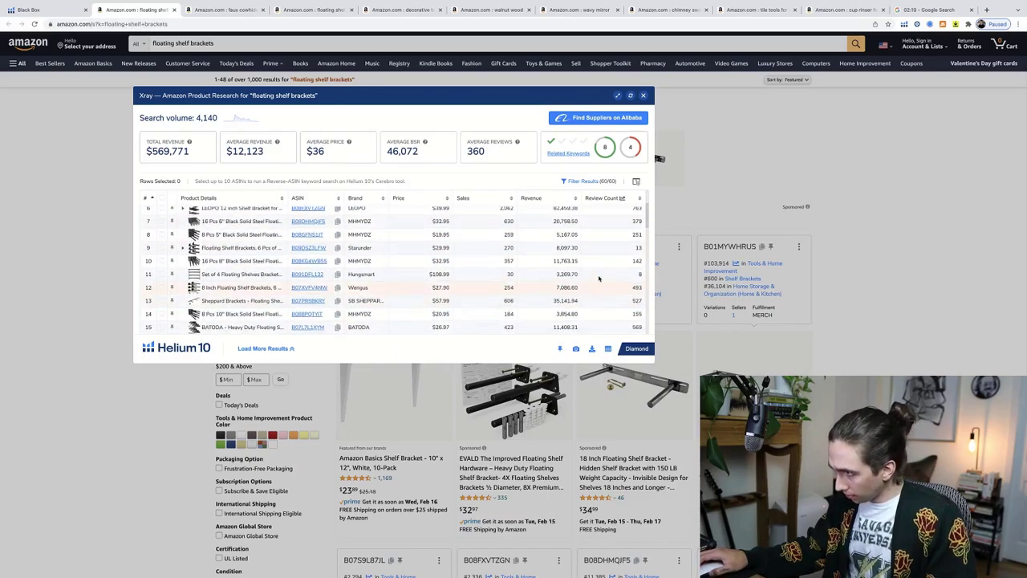
scroll(586, 276, down, 1)
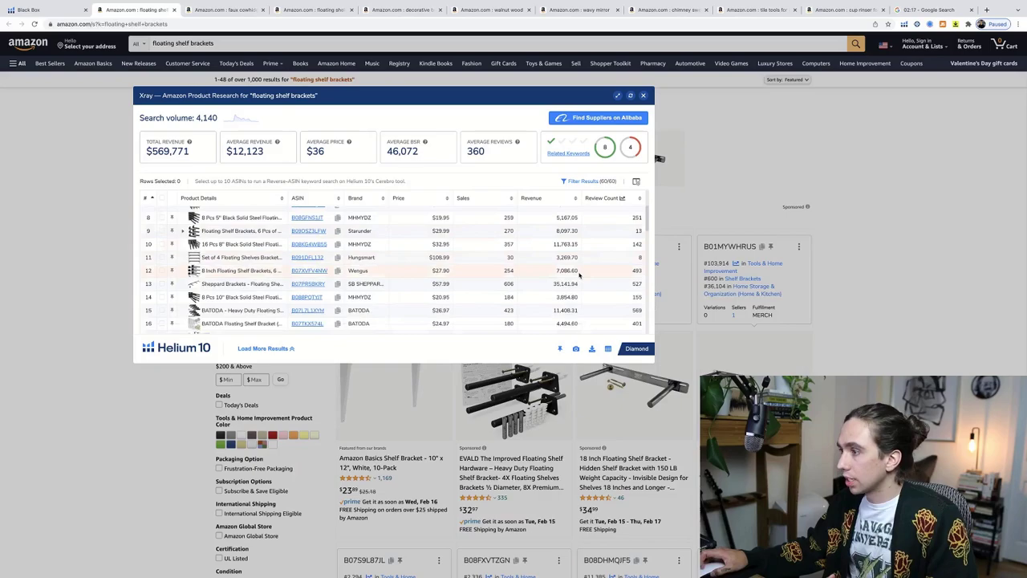
scroll(579, 272, up, 4)
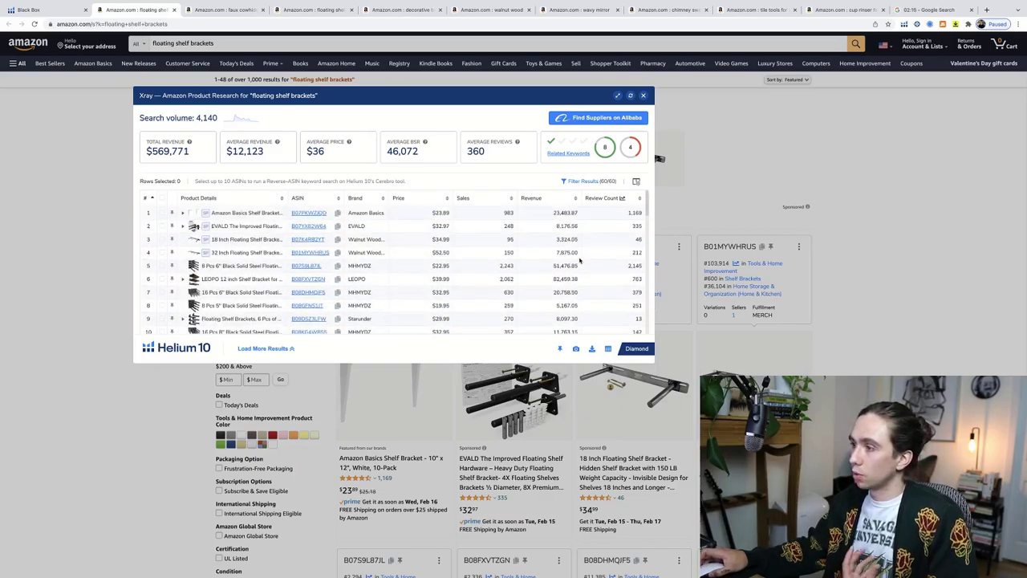
scroll(576, 273, down, 8)
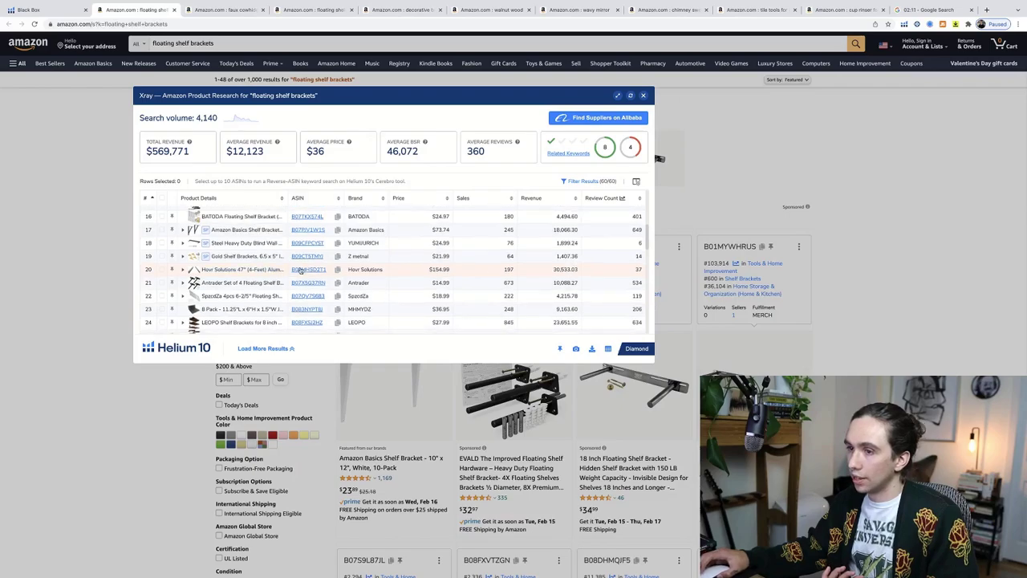
mouse_move(305, 271)
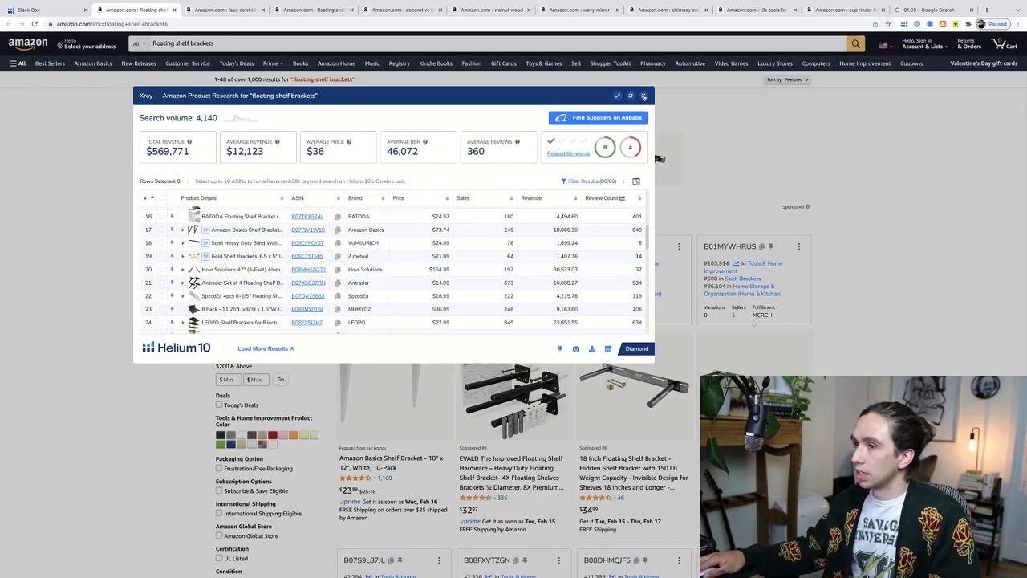
click(275, 41)
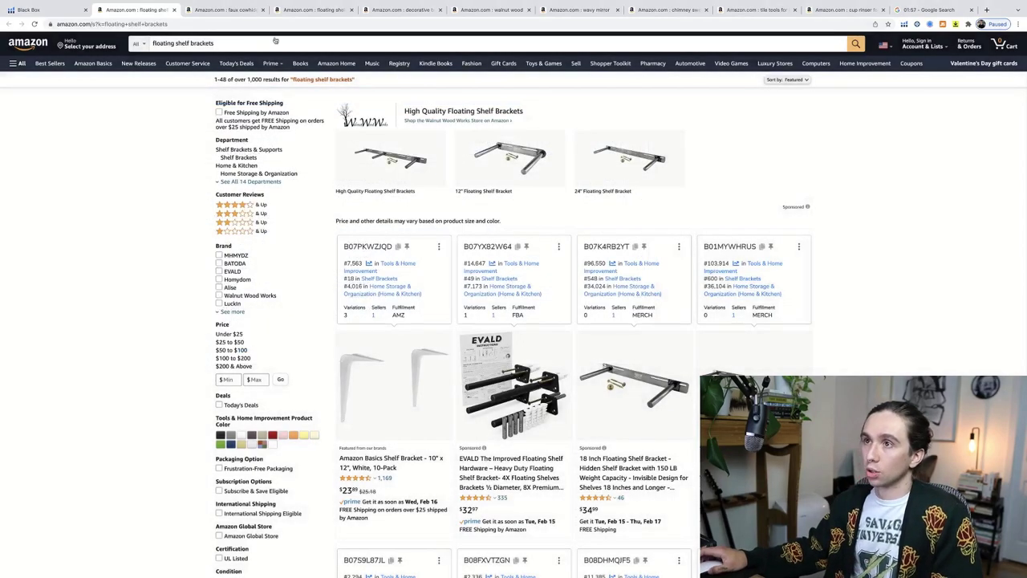
- Switch to the Amazon results for "faux cowhide rug" and examine the competing rugs' designs, prices, review counts and sales ranks
click(232, 12)
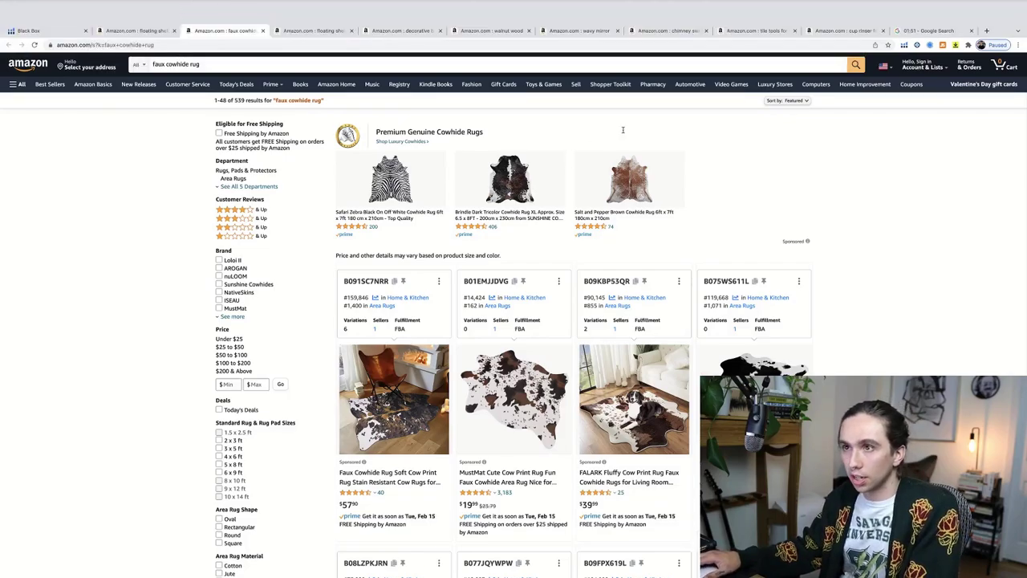
scroll(913, 158, down, 6)
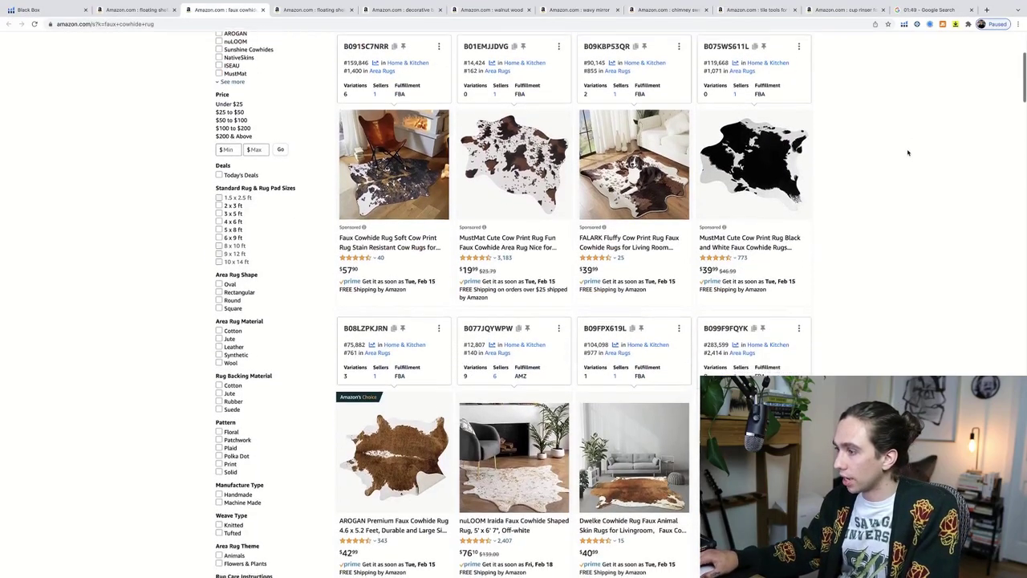
scroll(908, 153, down, 12)
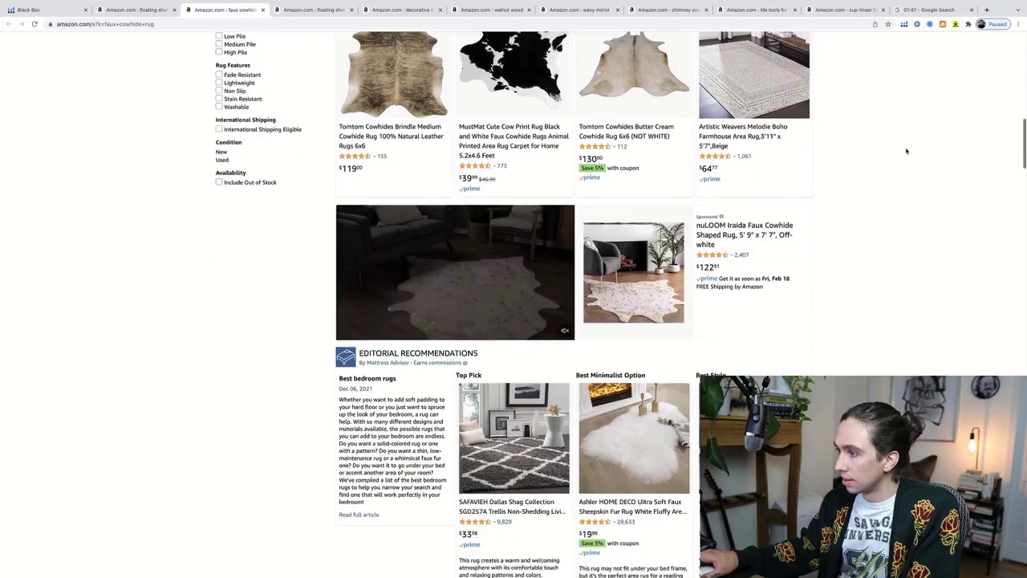
scroll(908, 144, down, 15)
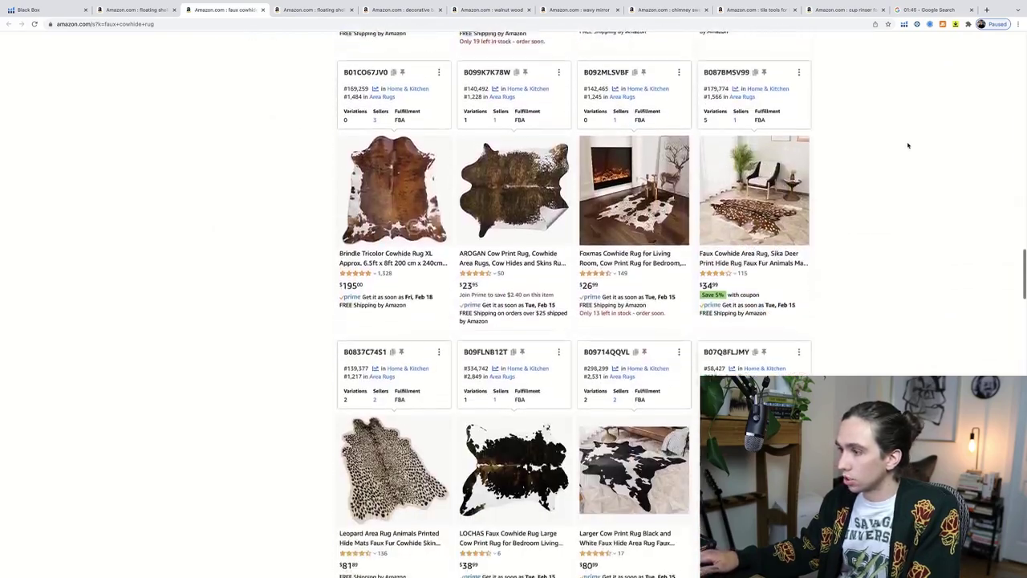
scroll(913, 128, down, 12)
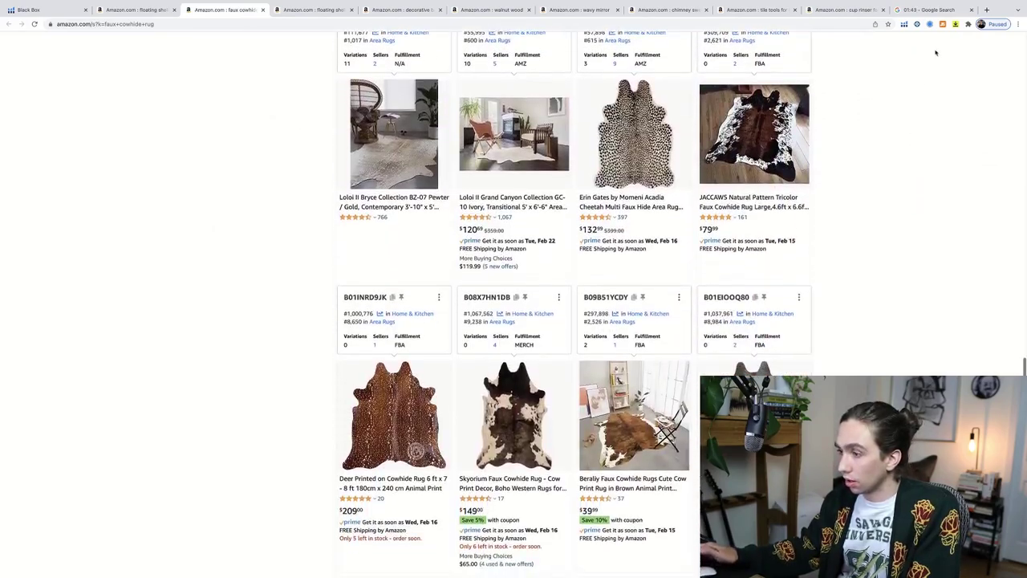
scroll(823, 223, down, 12)
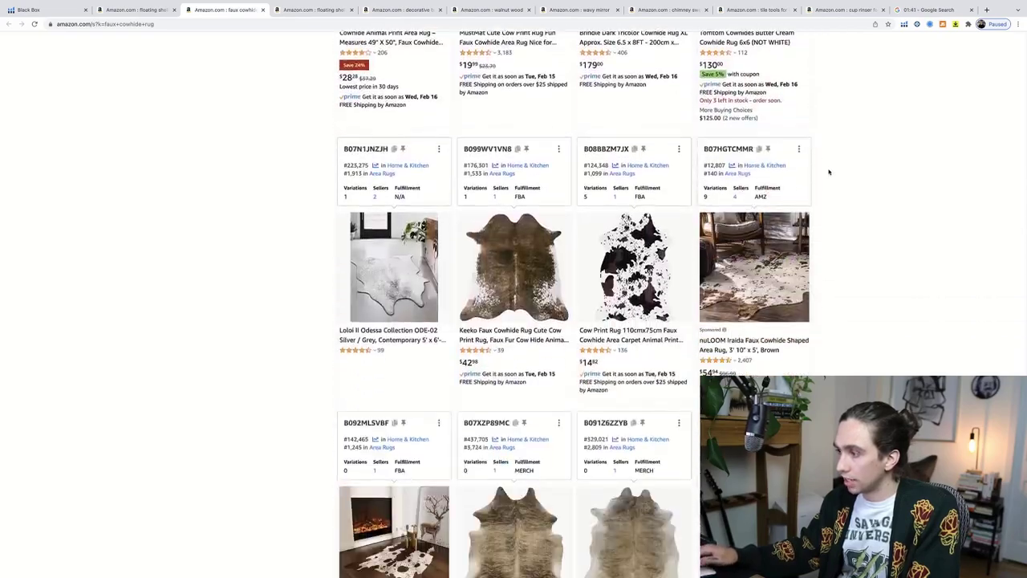
scroll(817, 139, up, 20)
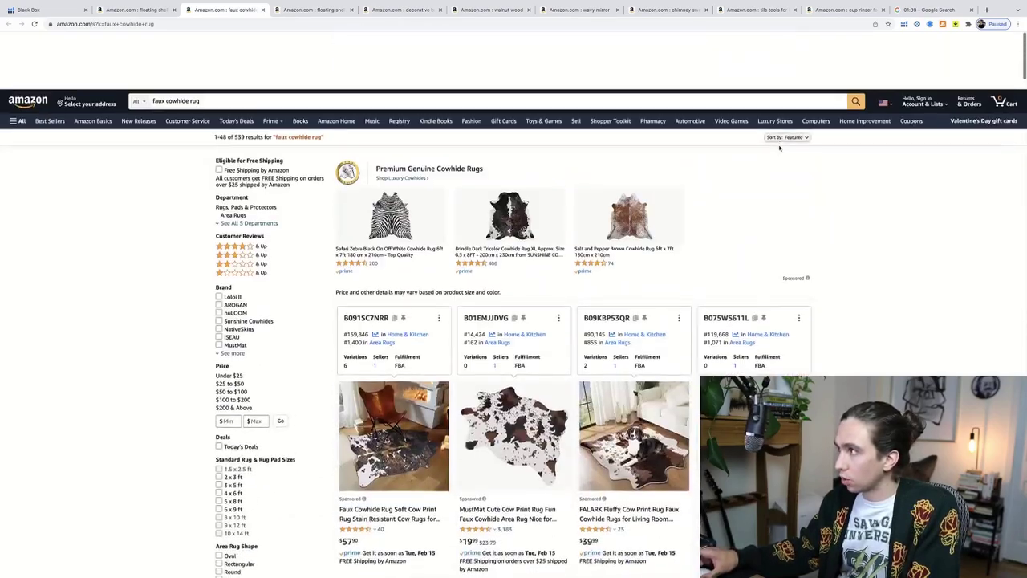
- Check the Amazon results for "floating shelves hardware" and close their tab
click(313, 10)
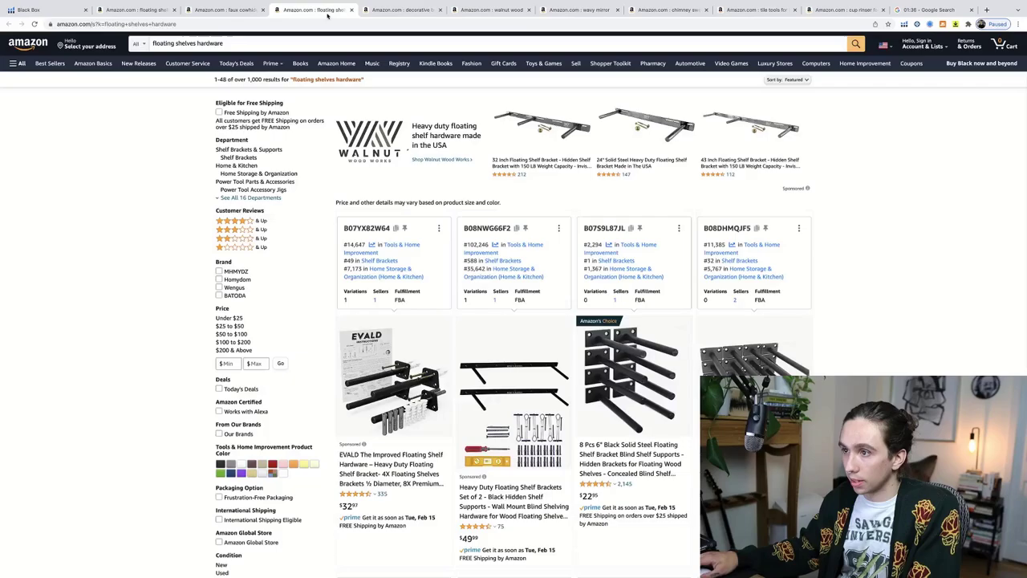
scroll(386, 41, down, 2)
scroll(386, 48, up, 3)
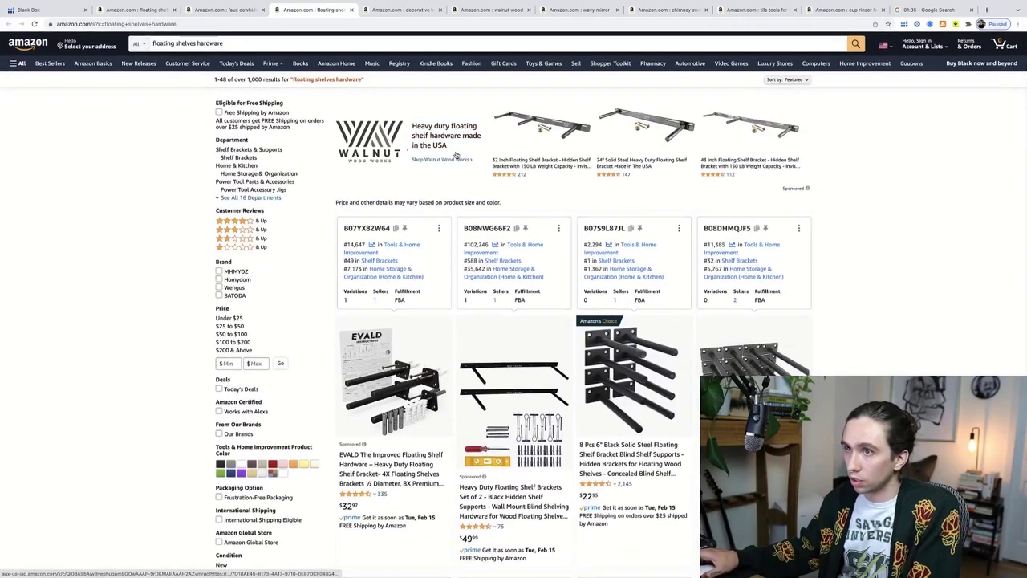
click(351, 9)
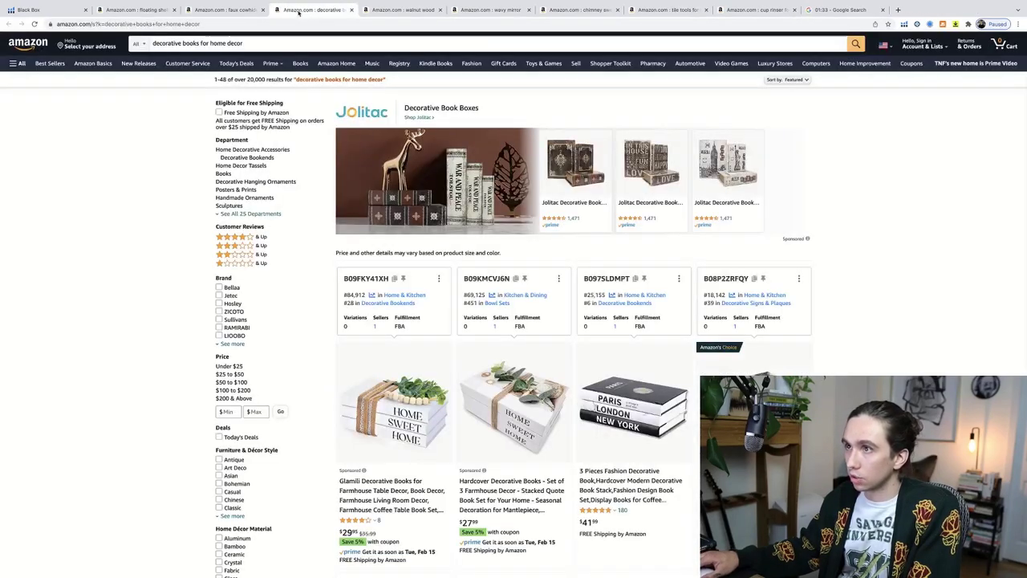
- Examine the "decorative books for home decor" listings, comparing their designs, prices, review counts and sales ranks
scroll(534, 173, down, 6)
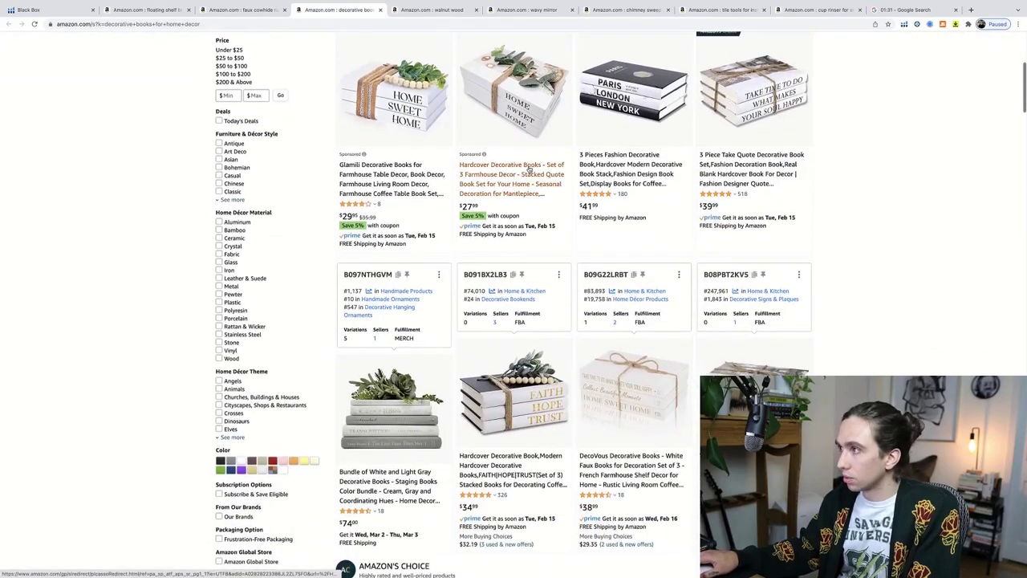
scroll(529, 169, down, 8)
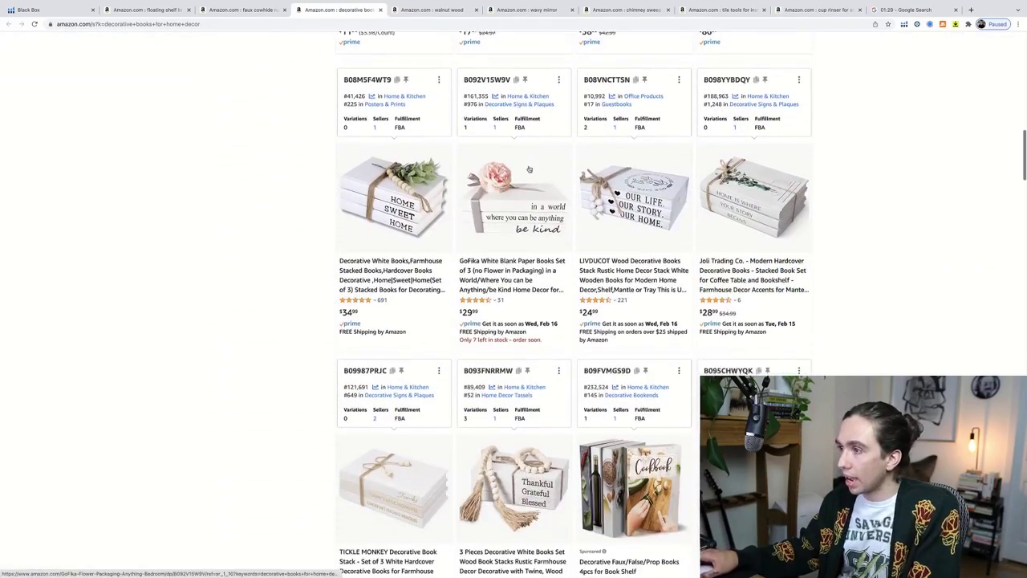
scroll(529, 169, down, 8)
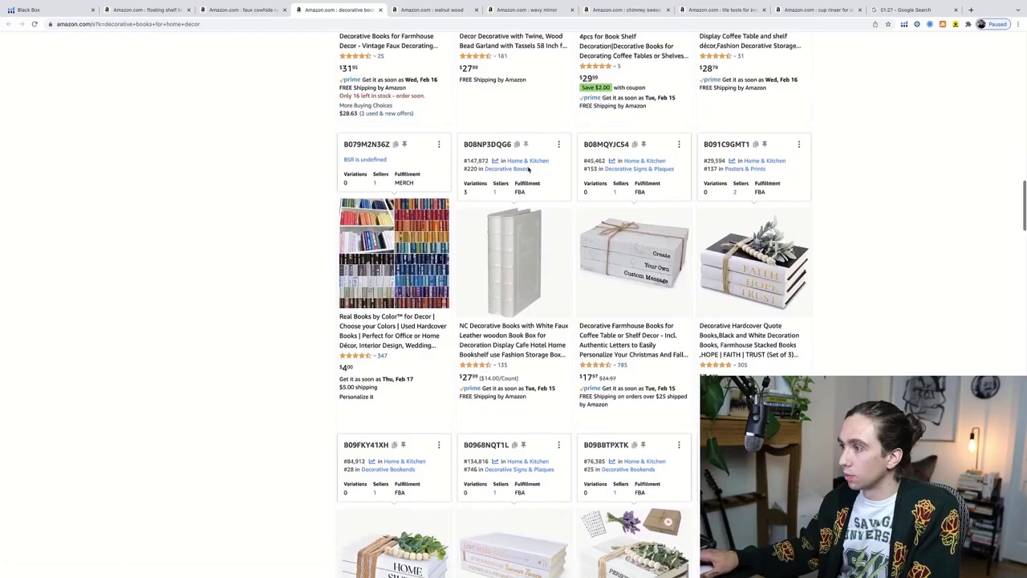
scroll(528, 169, down, 2)
scroll(527, 160, up, 20)
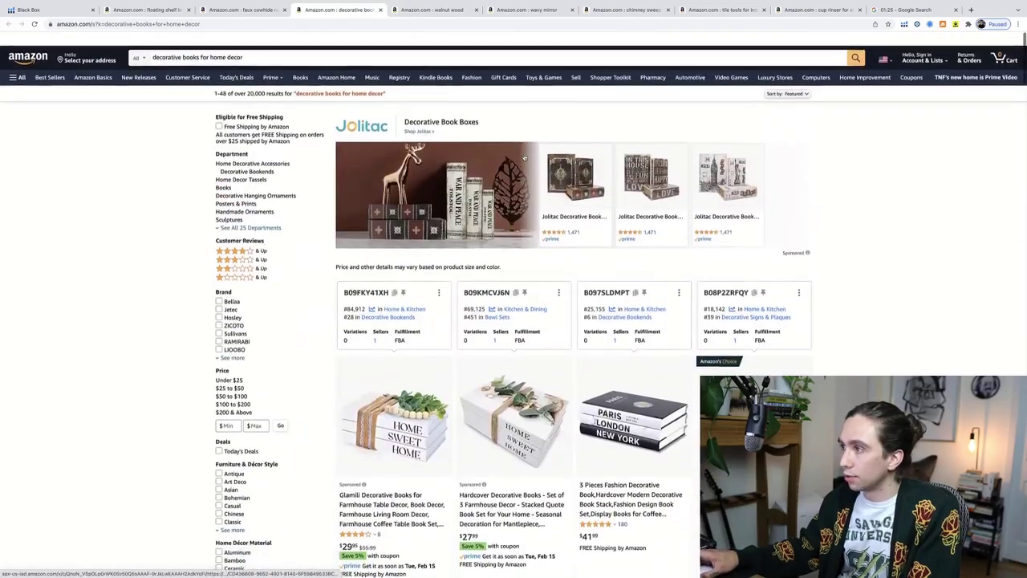
- Switch to the Amazon results for "walnut wood" and examine the product types, prices, review counts and sales ranks
click(425, 10)
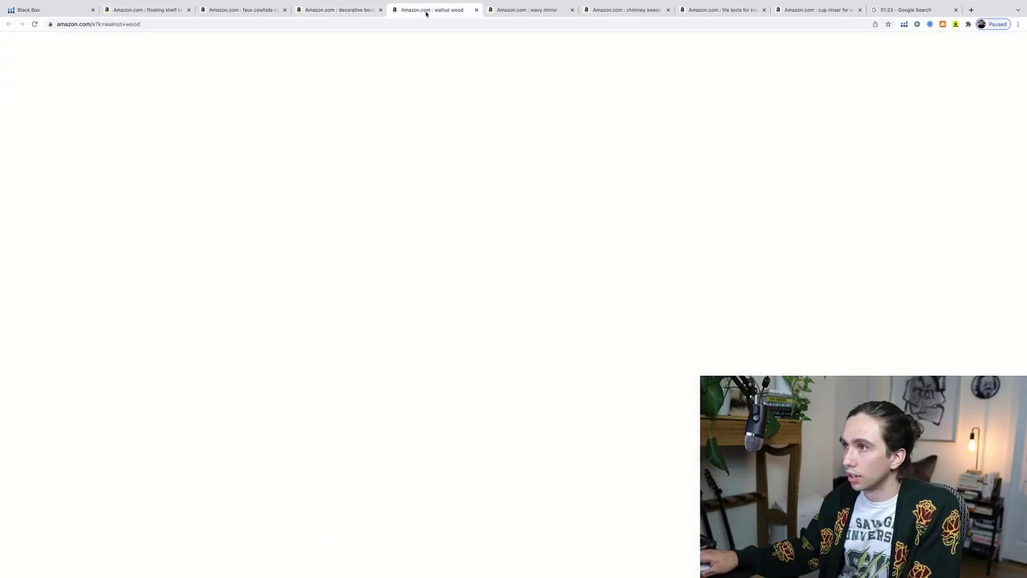
scroll(687, 265, down, 4)
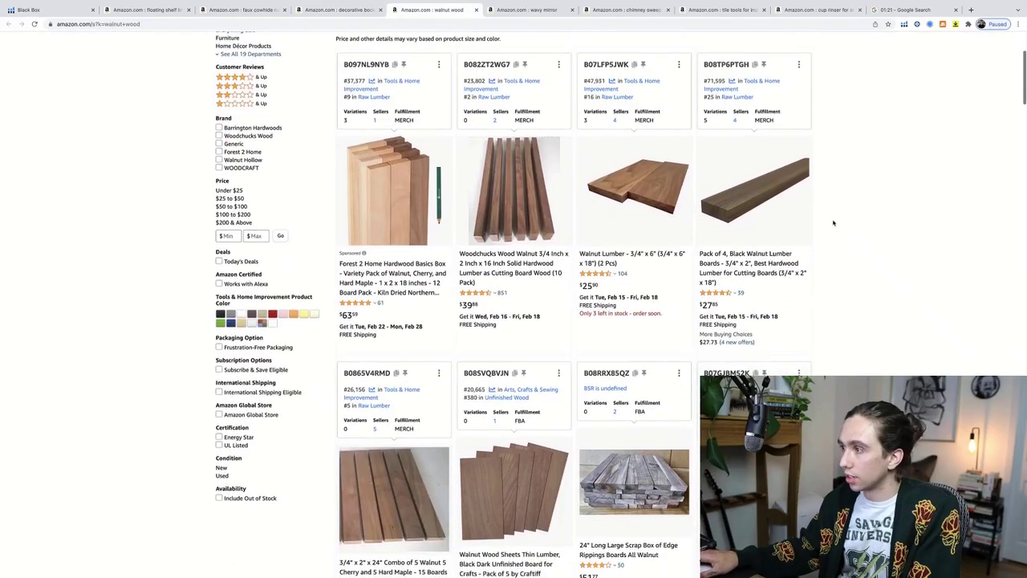
scroll(860, 274, down, 5)
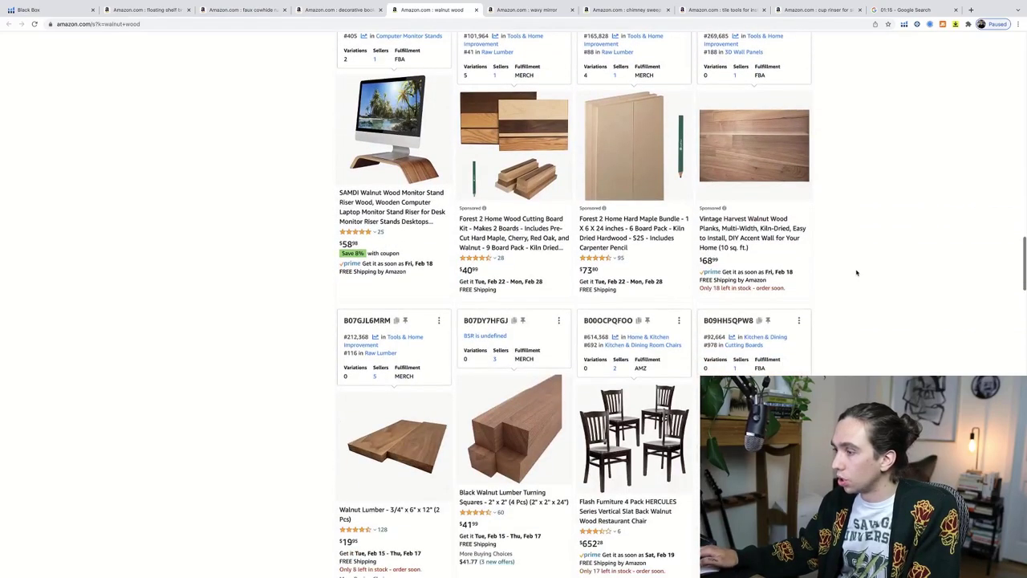
scroll(857, 273, down, 6)
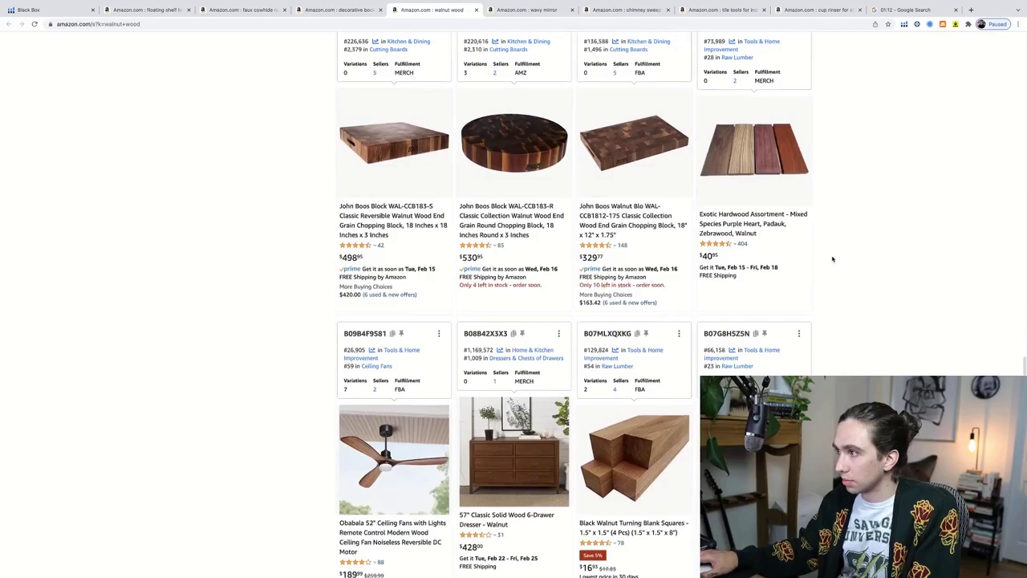
scroll(835, 257, up, 20)
scroll(814, 239, up, 10)
scroll(790, 68, down, 3)
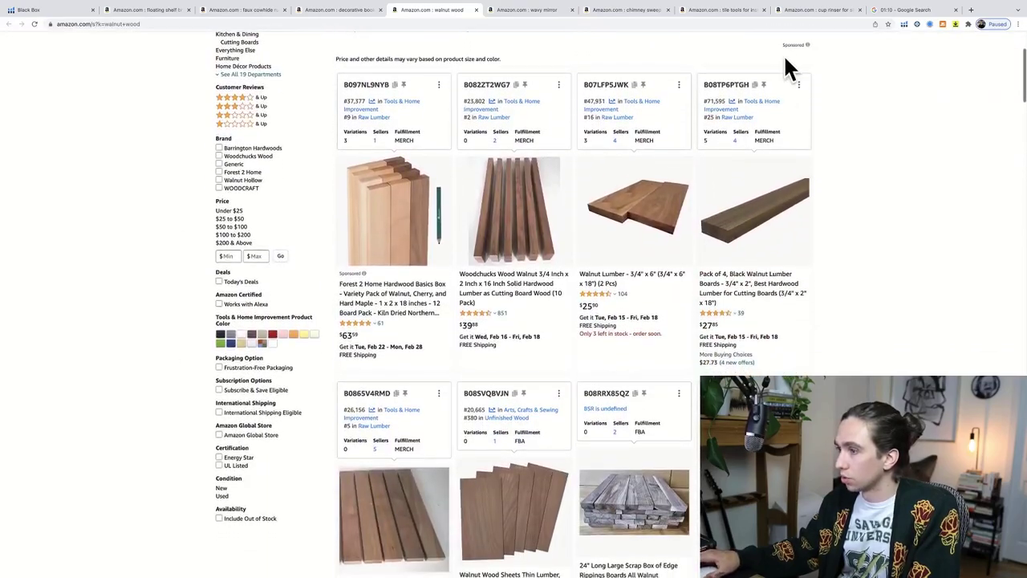
- Run Xray on the "walnut wood" results and examine the products' revenue and reviews, previewing the 3/4" x 2" x 24" walnut, cherry and maple combo
click(903, 24)
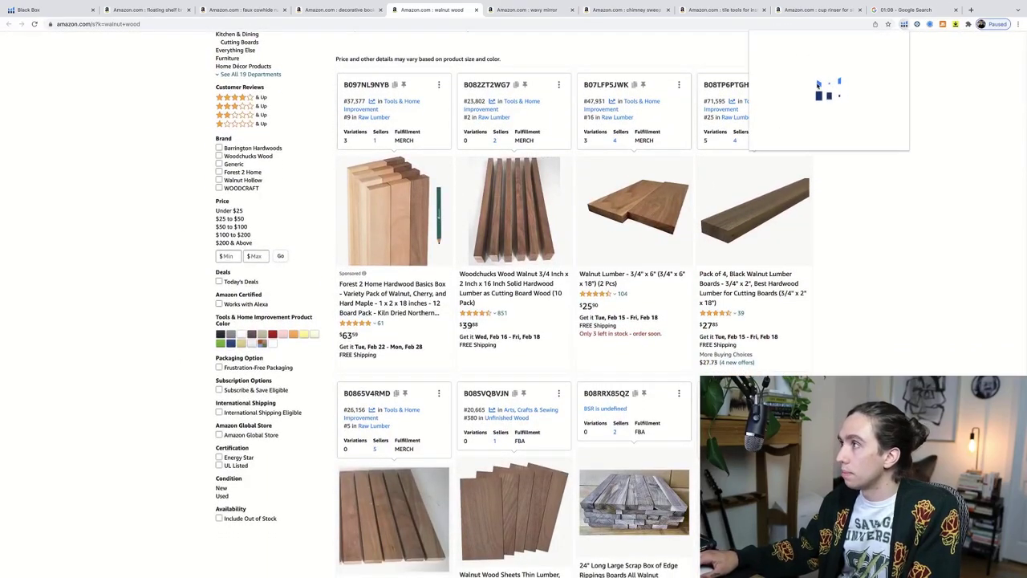
click(807, 98)
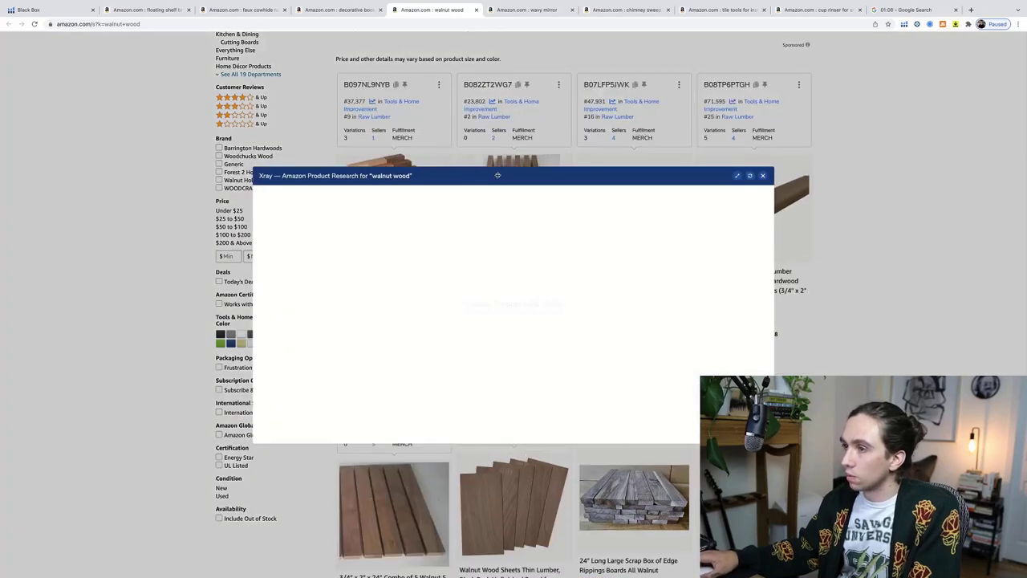
drag(498, 175, 343, 85)
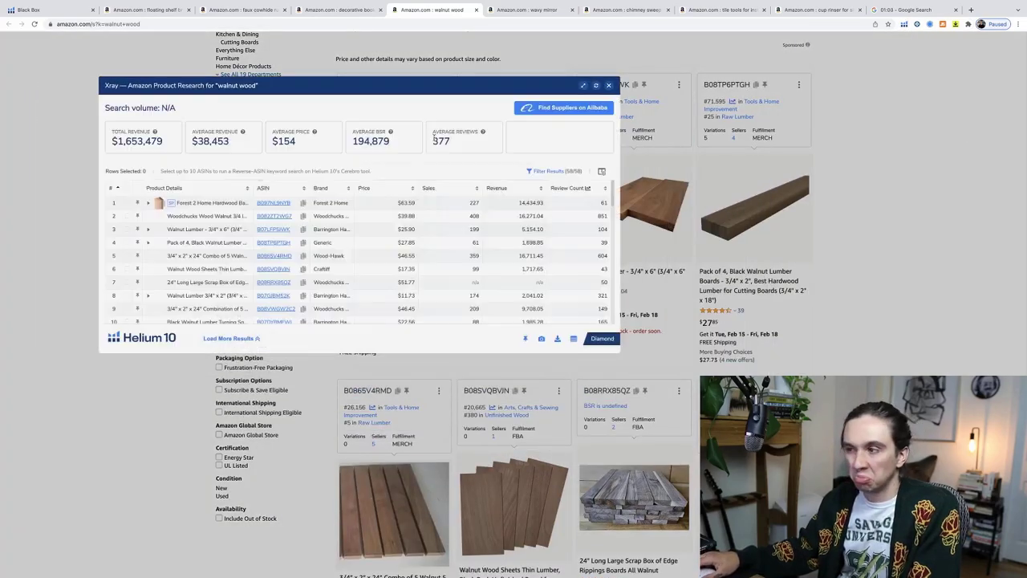
mouse_move(271, 206)
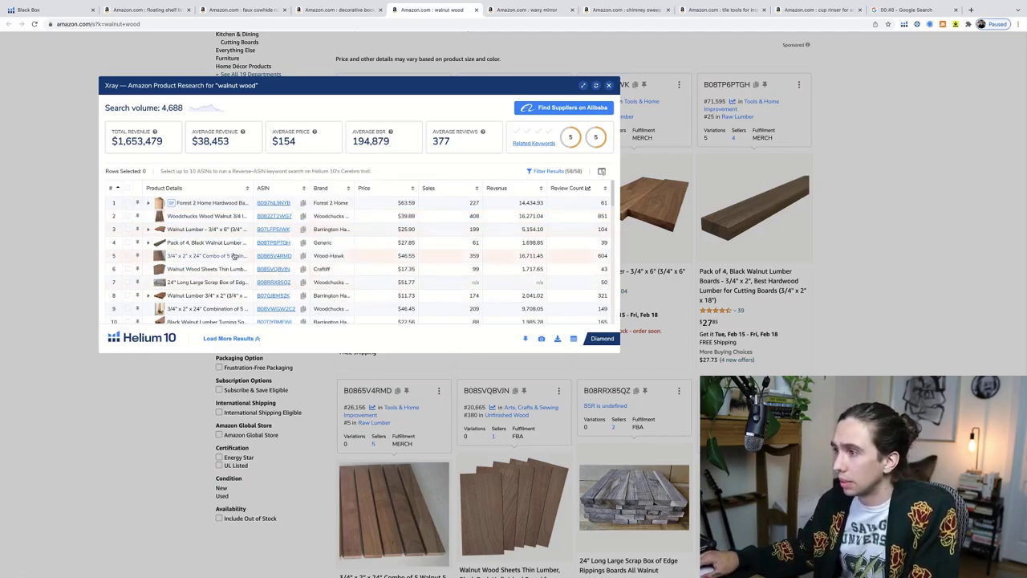
mouse_move(279, 258)
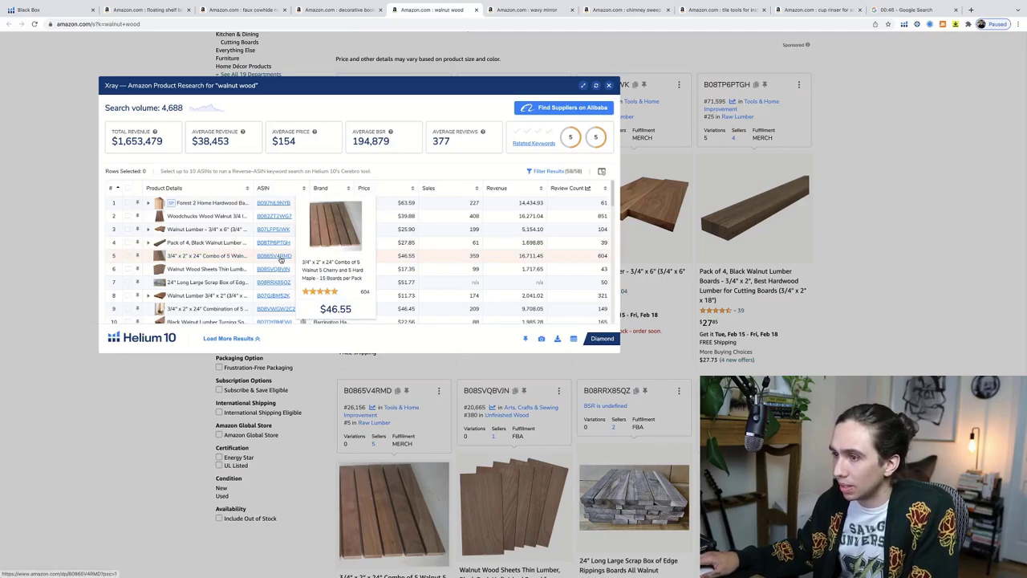
- Open the product page of the 3/4" x 2" x 24" walnut, cherry and maple combo and examine its photos and details
click(281, 259)
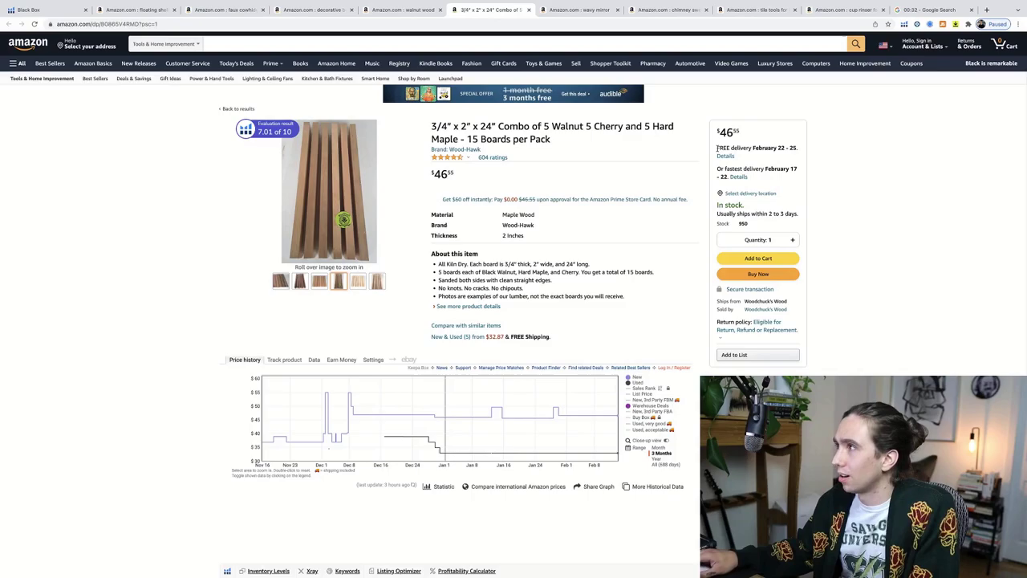
- Switch to the Amazon results for "wavy mirror" and examine the mirror designs, prices, review counts and sales ranks
click(579, 10)
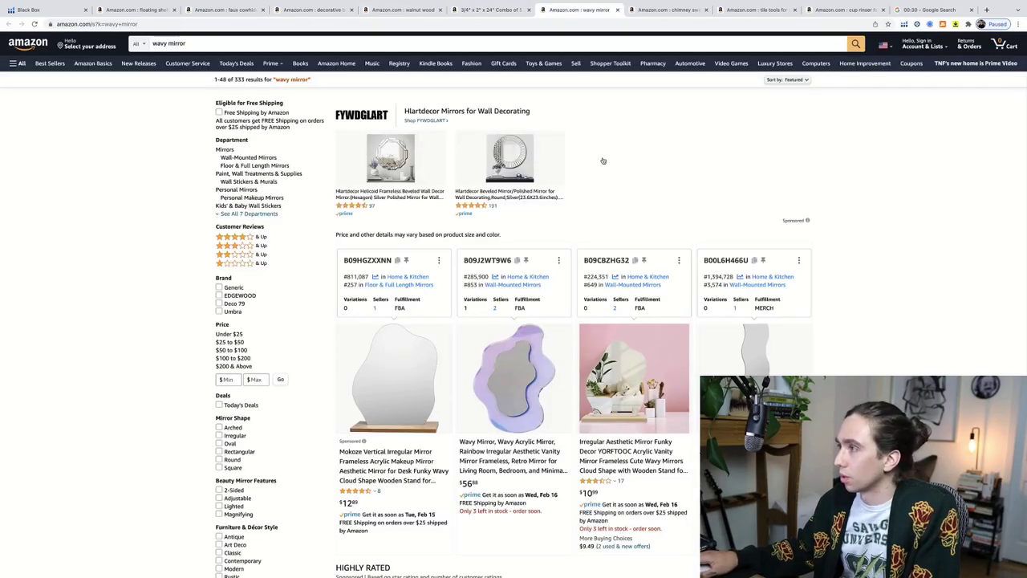
scroll(659, 172, down, 3)
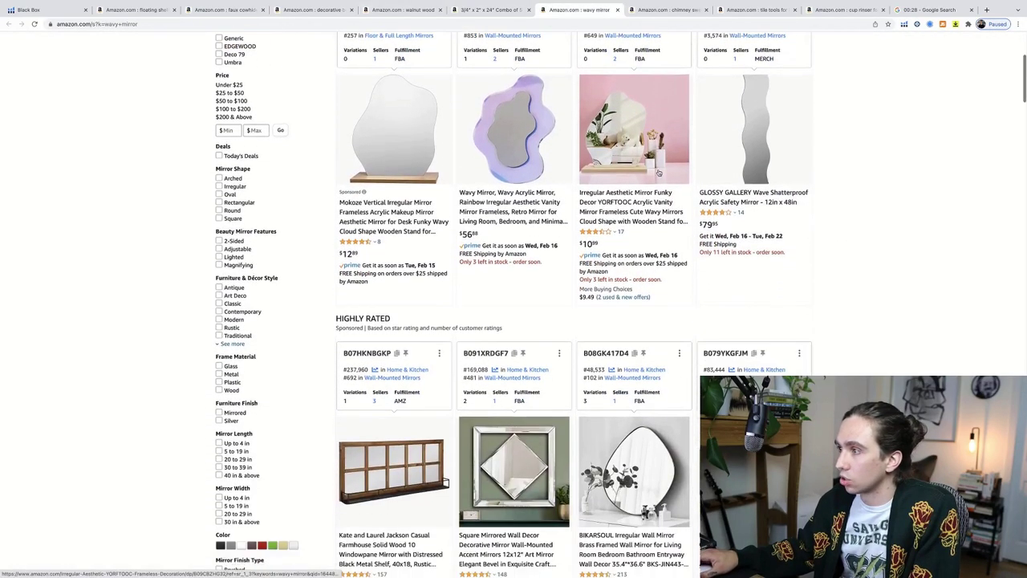
scroll(659, 172, down, 11)
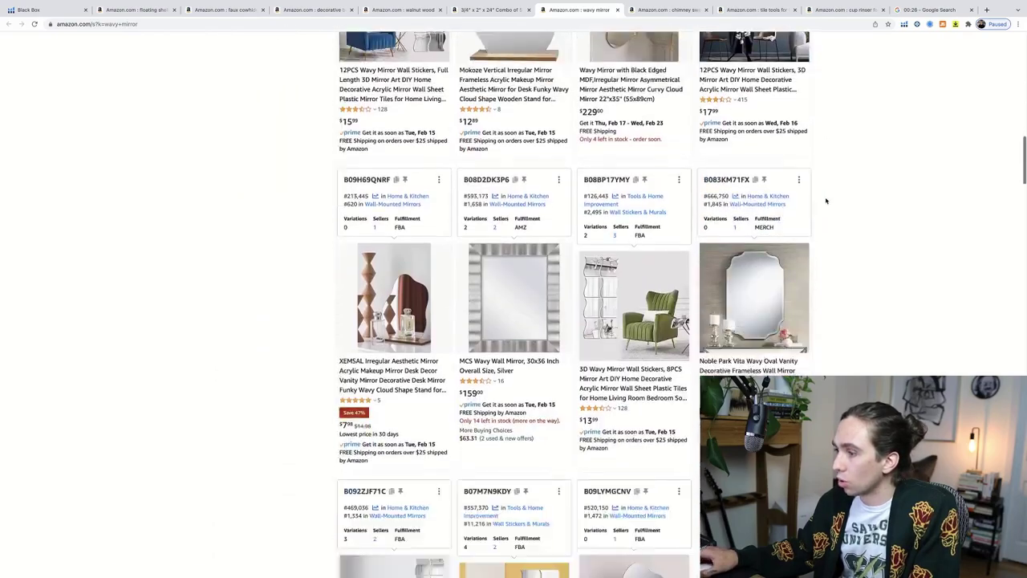
scroll(826, 201, down, 15)
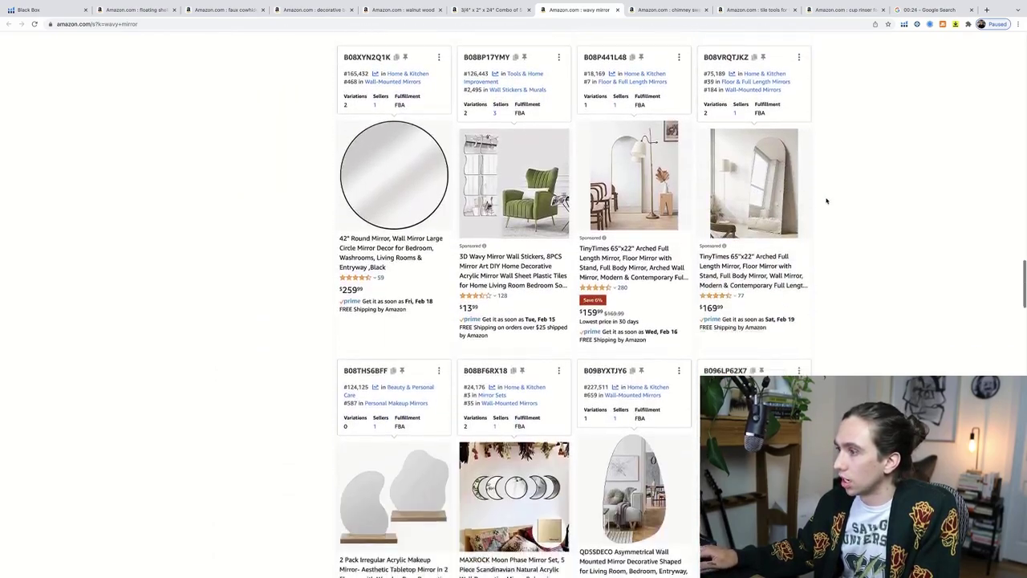
scroll(825, 201, down, 5)
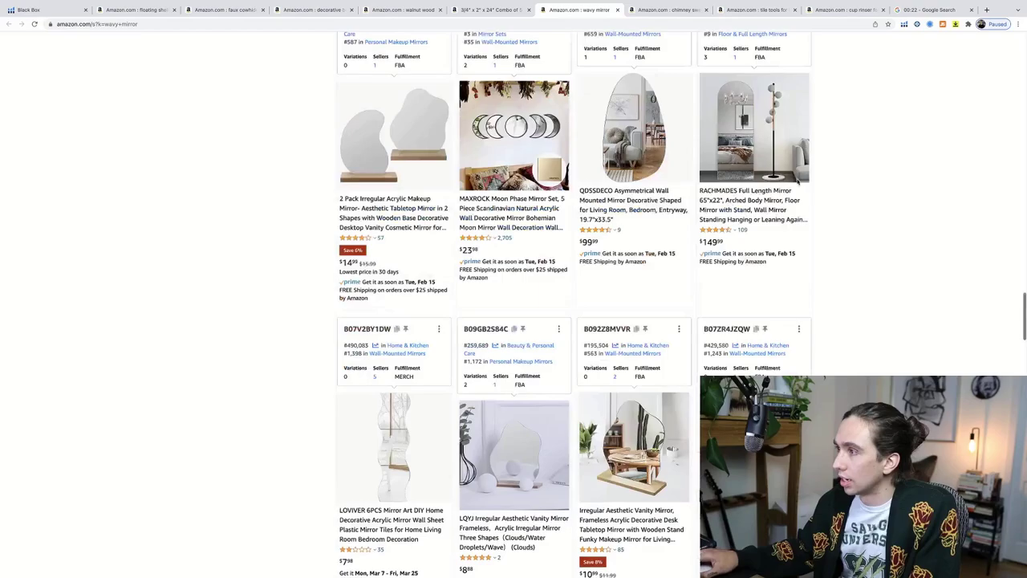
scroll(799, 183, up, 20)
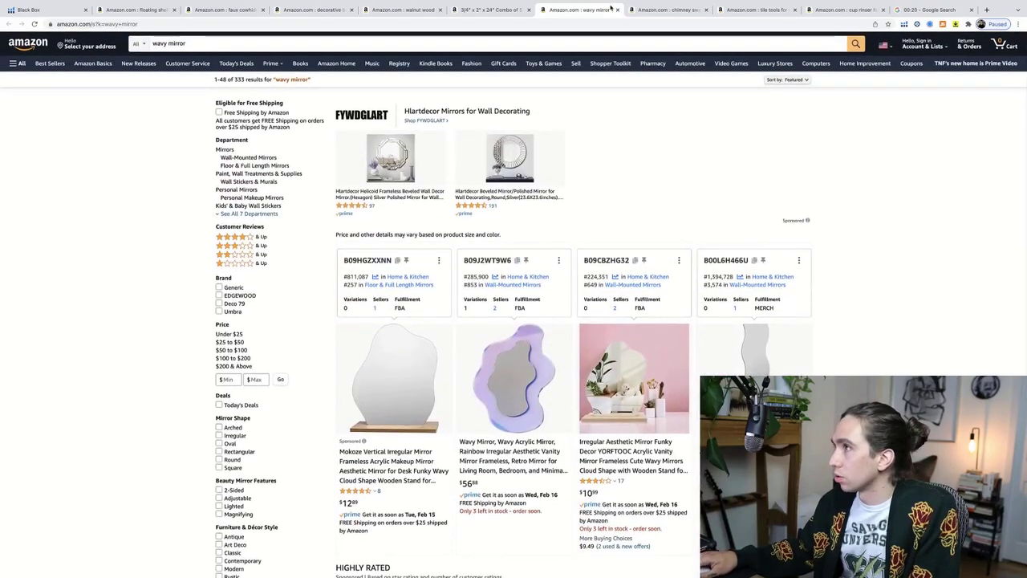
- Switch to the Amazon results for "chimney sweep kit" and examine the kits' prices, review counts and sales ranks
click(663, 10)
scroll(394, 160, down, 5)
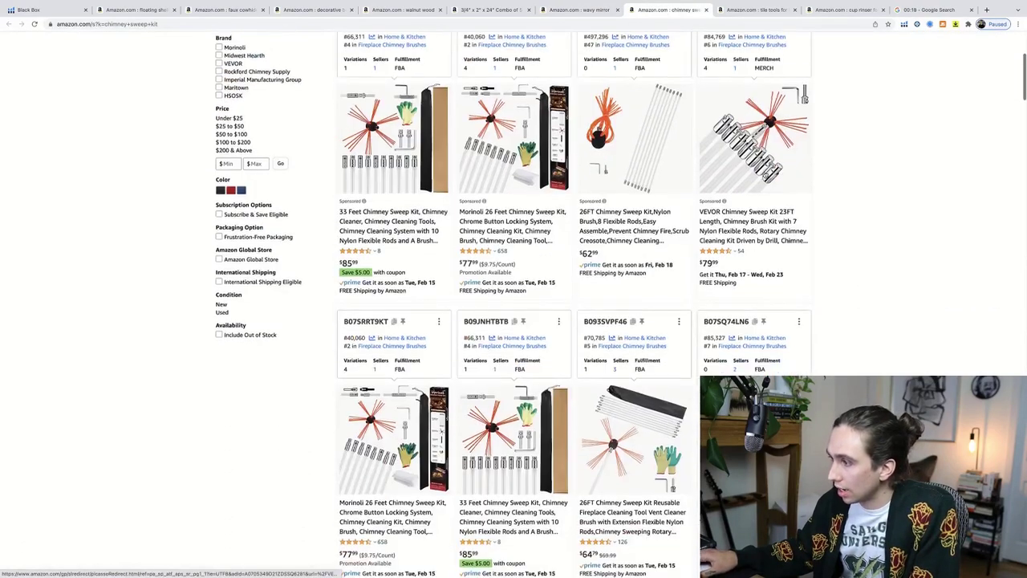
scroll(765, 174, down, 10)
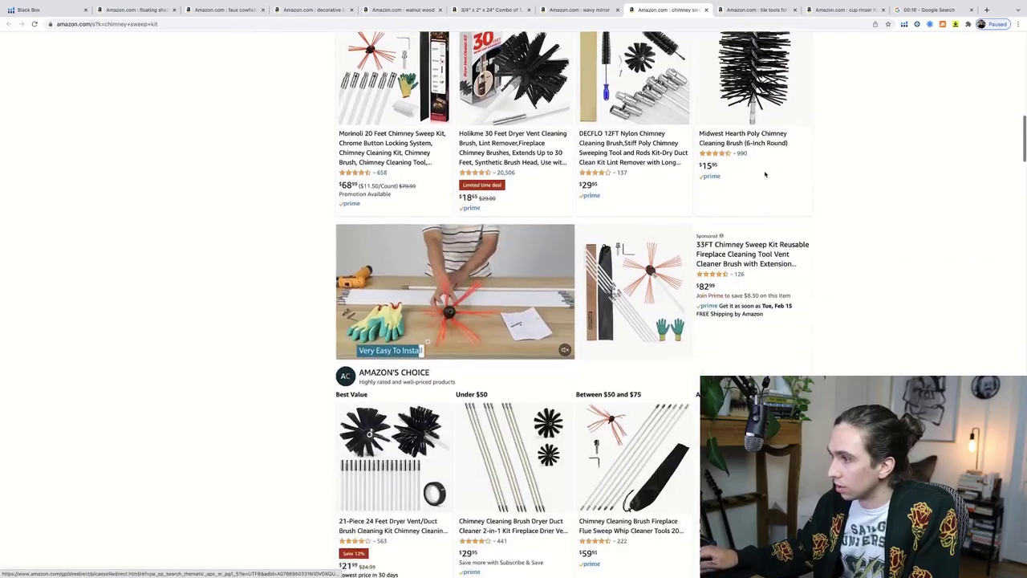
scroll(764, 174, down, 4)
scroll(765, 174, down, 7)
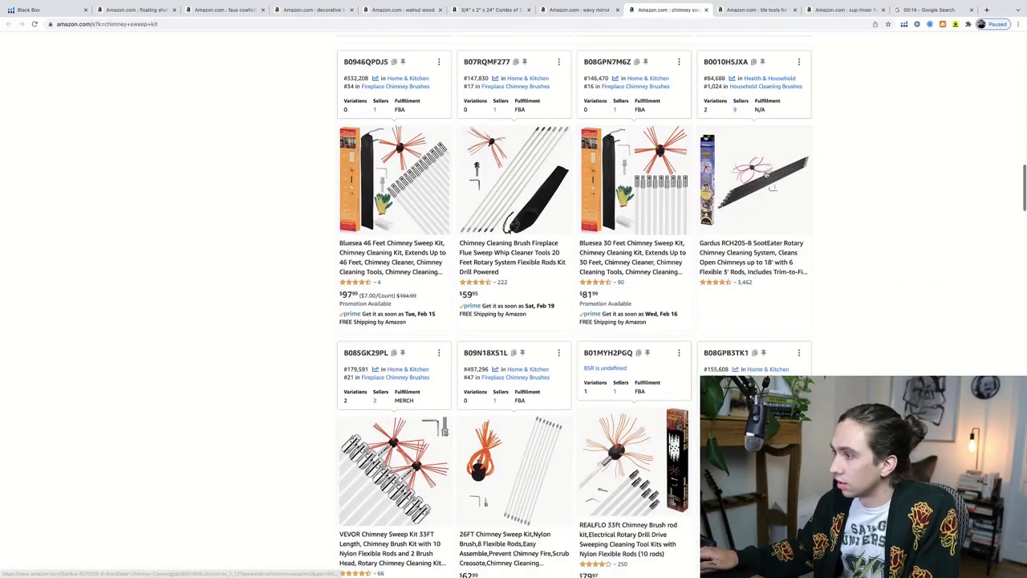
scroll(765, 174, down, 7)
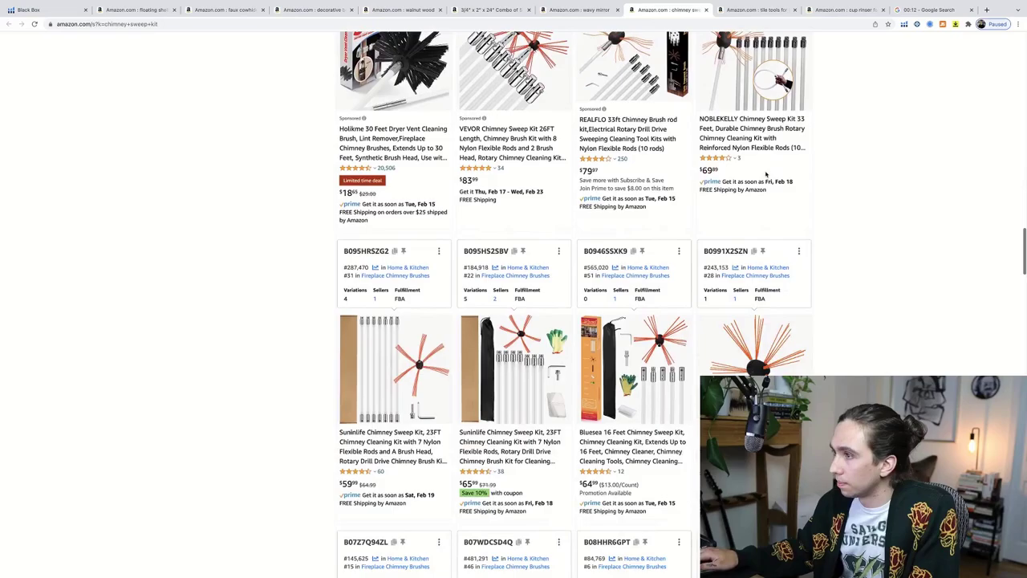
scroll(723, 161, up, 20)
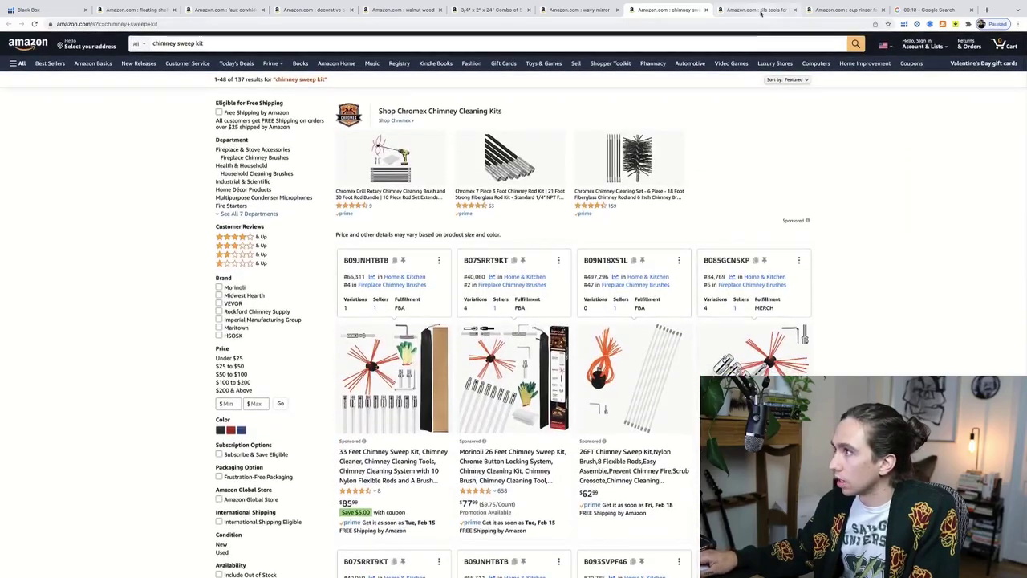
- Switch to the Amazon results for "tile tools for installation" and examine the product types, prices and review counts
click(755, 10)
scroll(749, 166, down, 6)
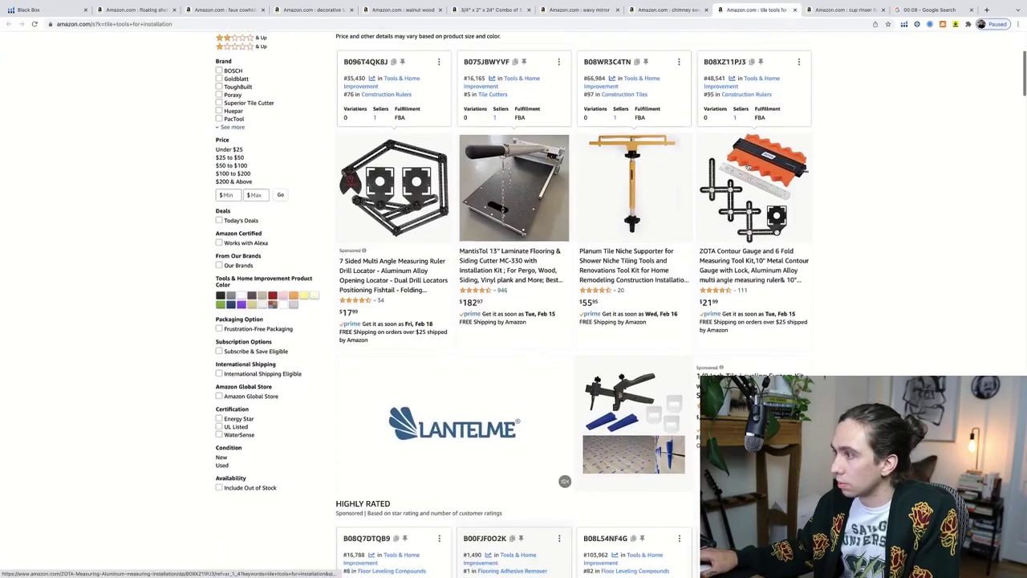
scroll(749, 166, down, 4)
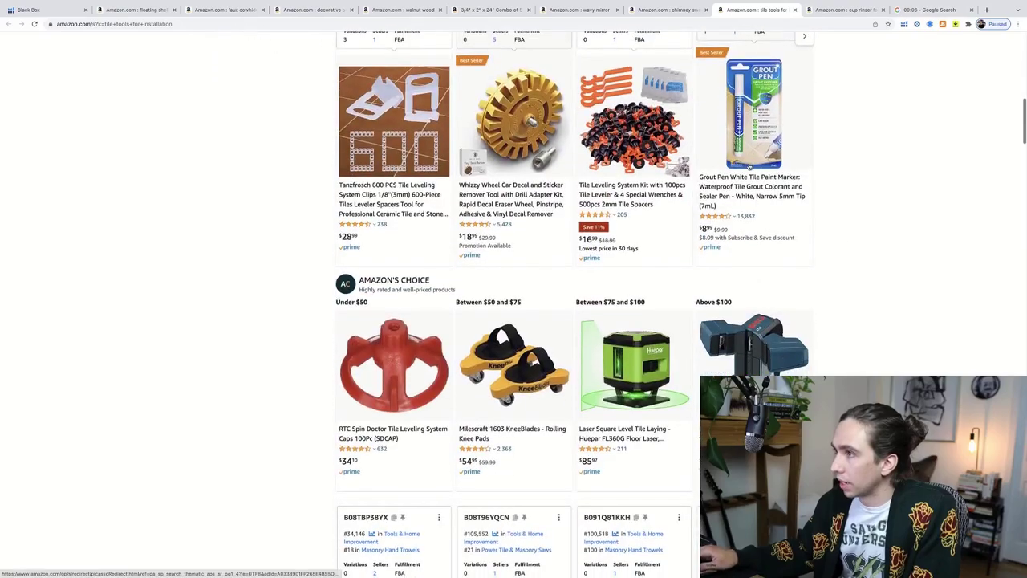
scroll(656, 171, down, 7)
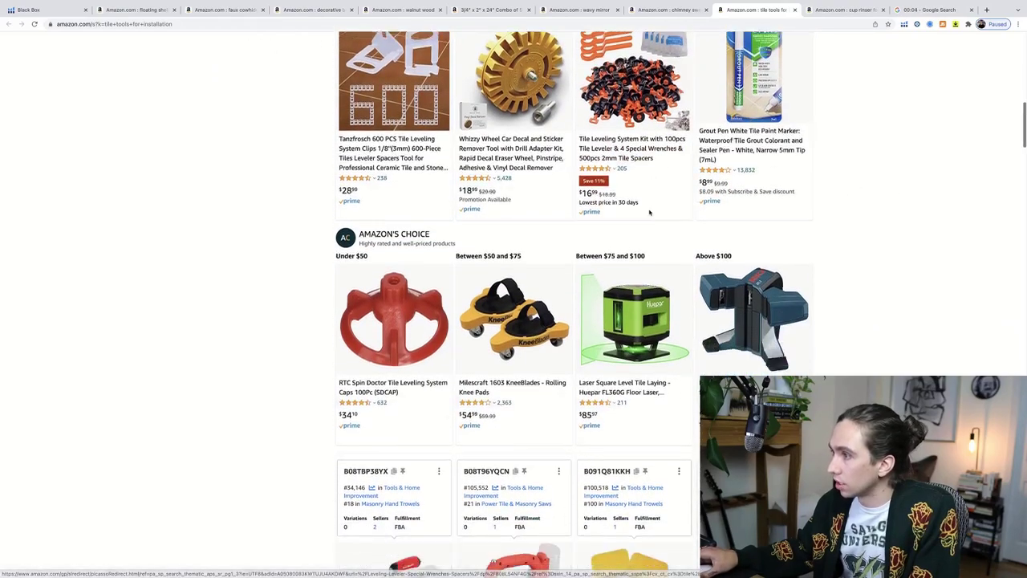
scroll(650, 212, down, 3)
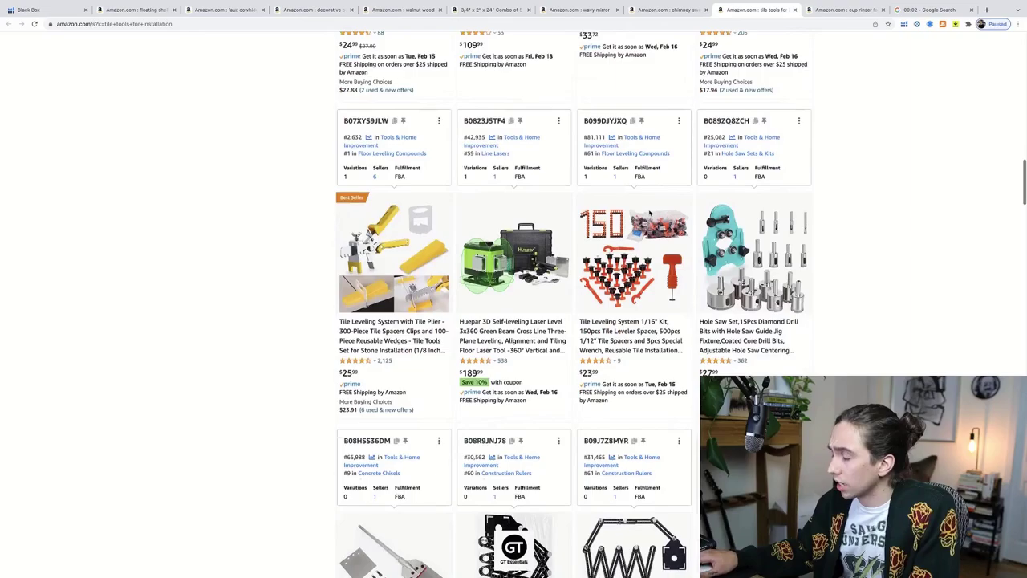
- Return to the "walnut wood" results and close all other tabs except Black Box, including the timer
click(416, 8)
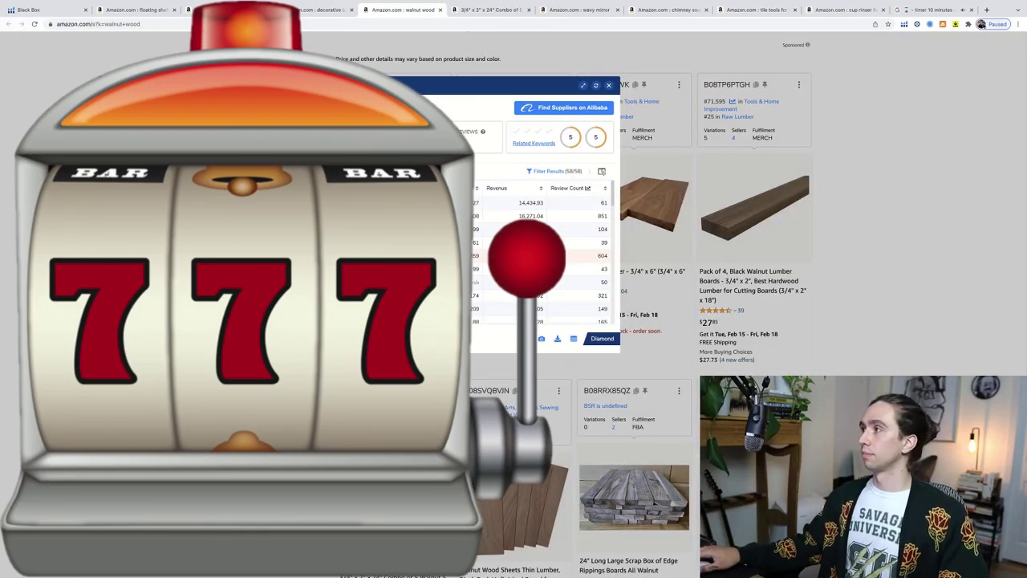
click(161, 9)
click(174, 8)
click(174, 31)
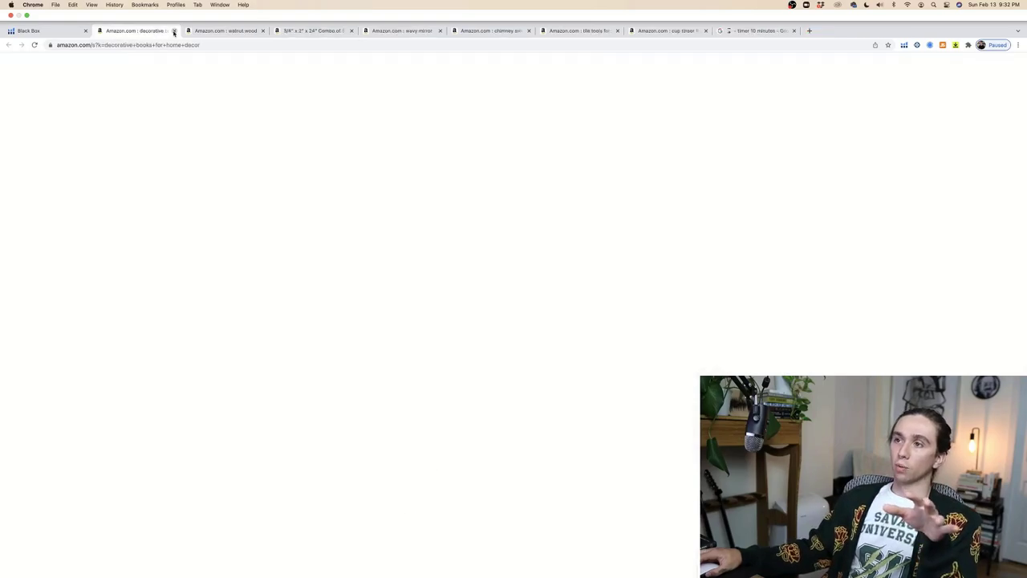
click(174, 31)
click(263, 31)
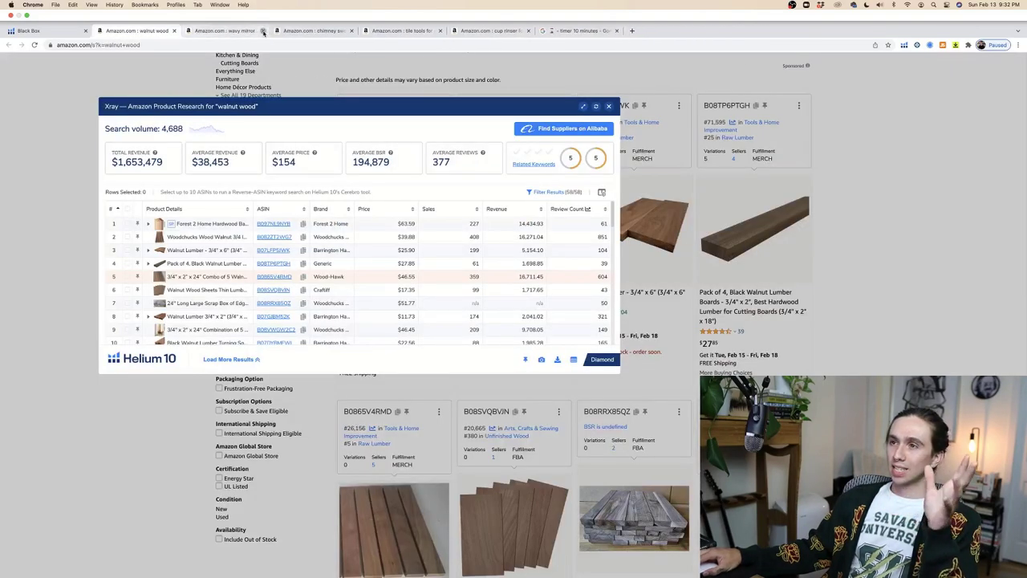
click(263, 31)
click(263, 31)
click(263, 31)
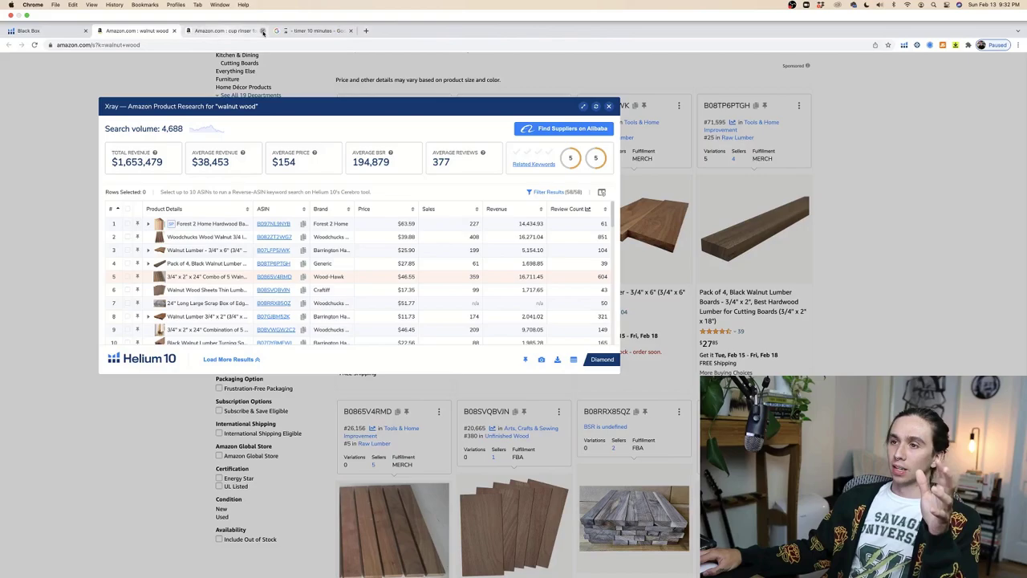
click(264, 31)
click(263, 32)
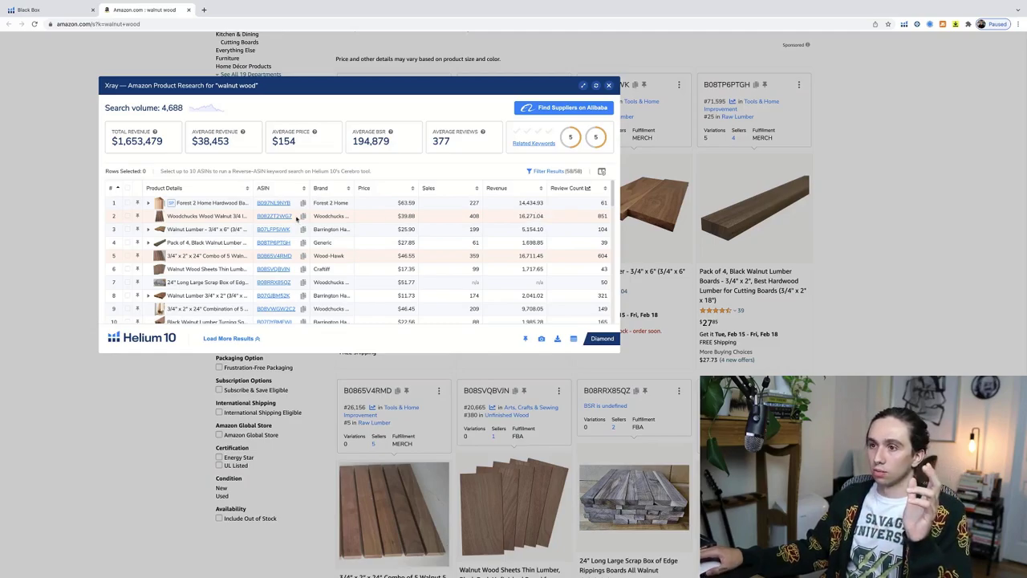
- Open the Woodchucks Wood walnut 10-pack listing from Xray, enlarge its horse-logging photo and review the available material types
mouse_move(276, 220)
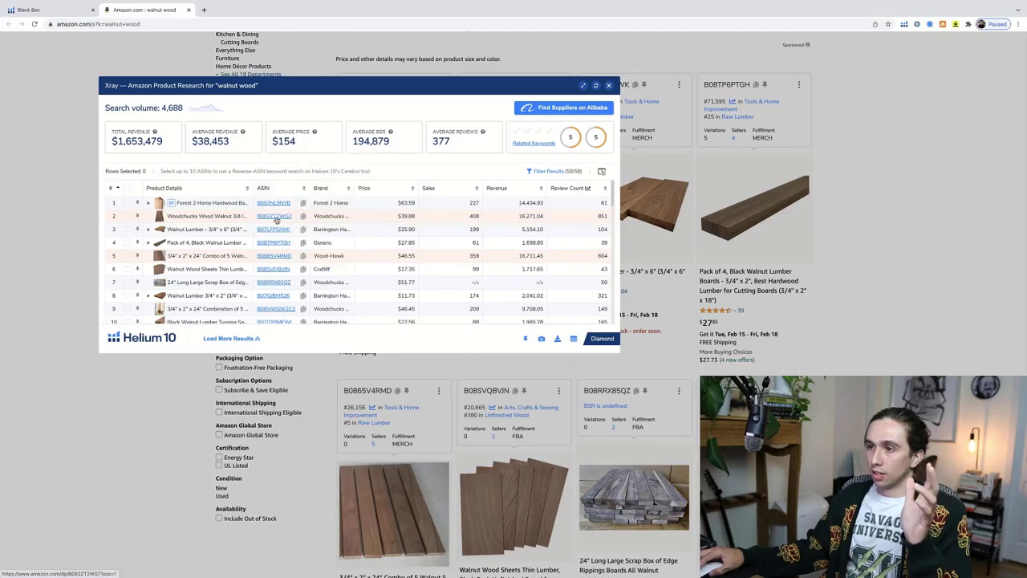
click(277, 217)
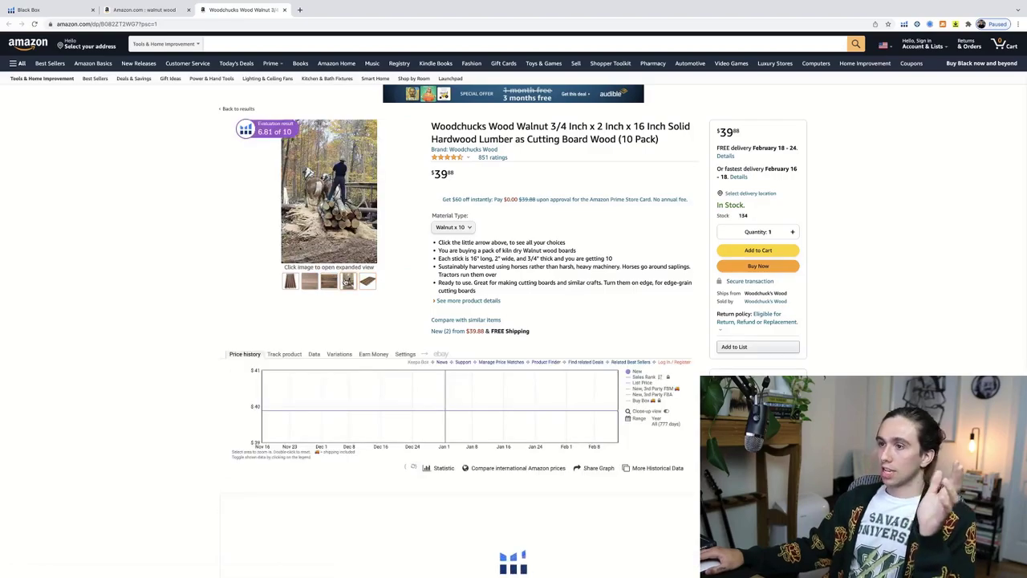
click(342, 220)
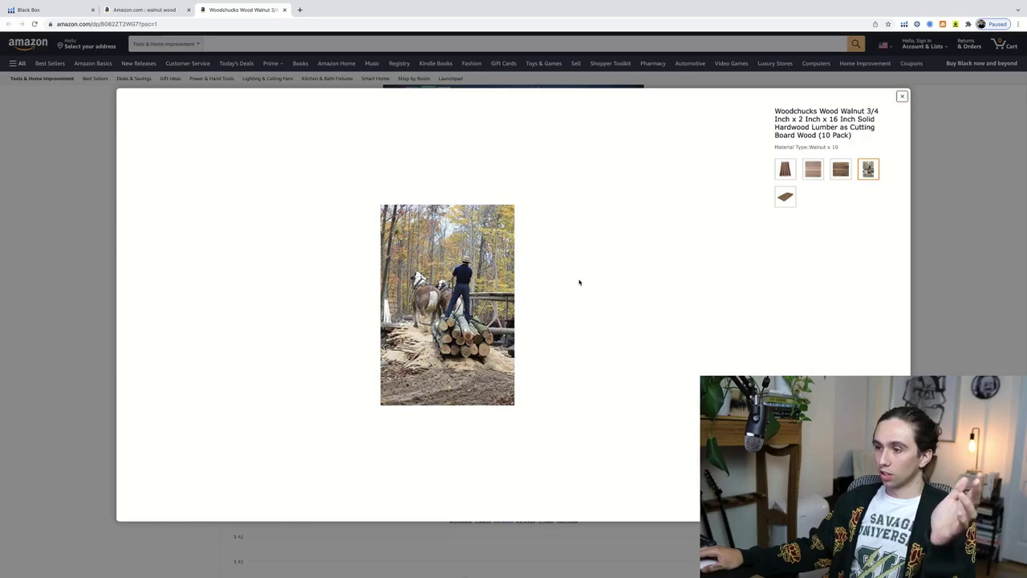
click(902, 96)
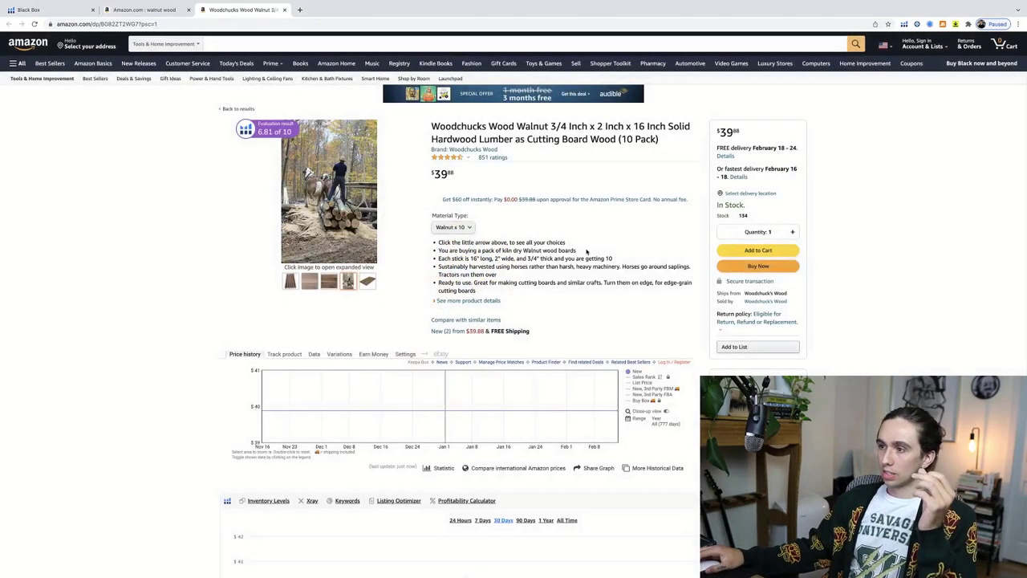
click(451, 227)
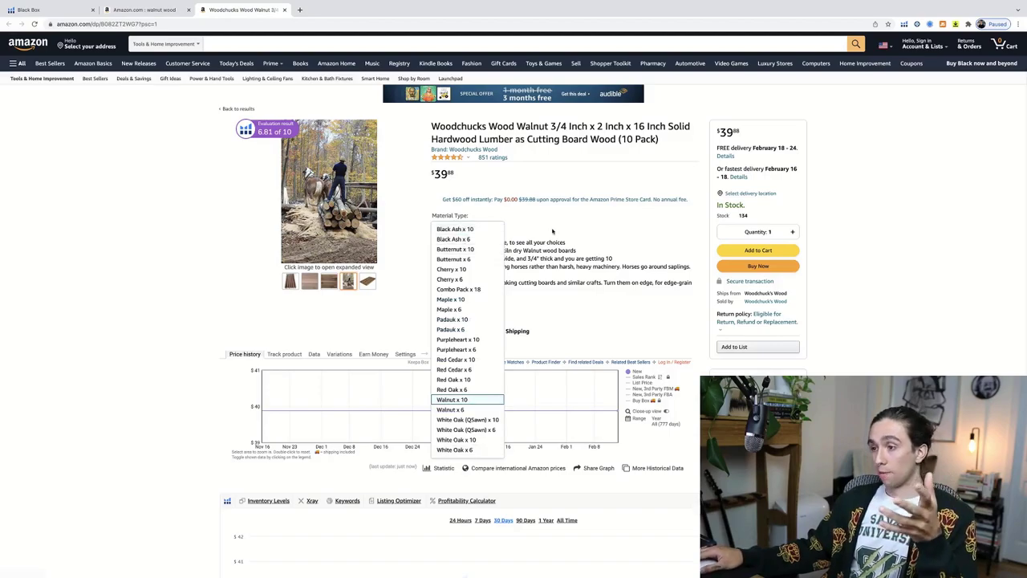
click(553, 231)
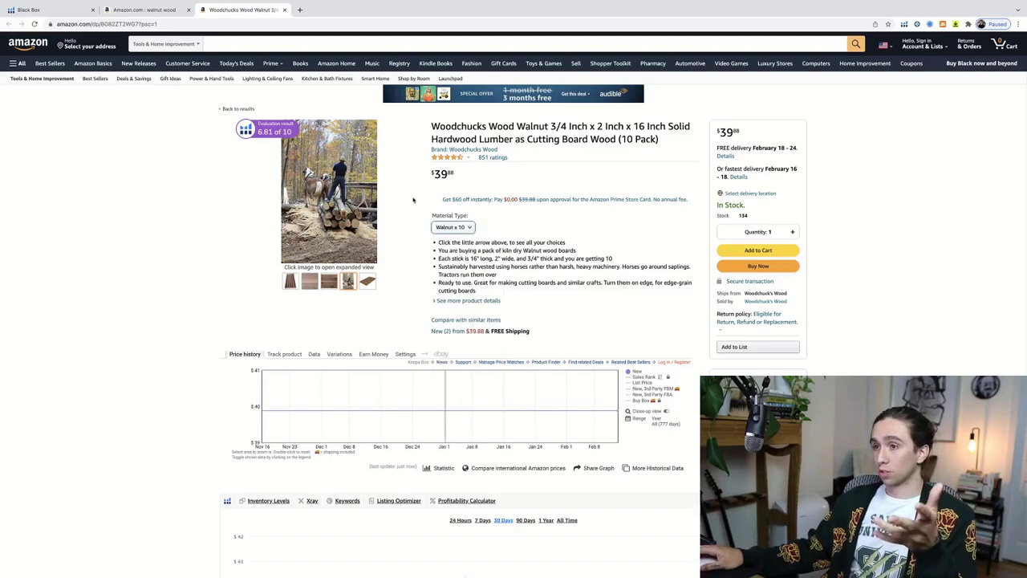
- Return to the "walnut wood" results, review the Xray figures and close the Xray report
click(145, 9)
mouse_move(291, 255)
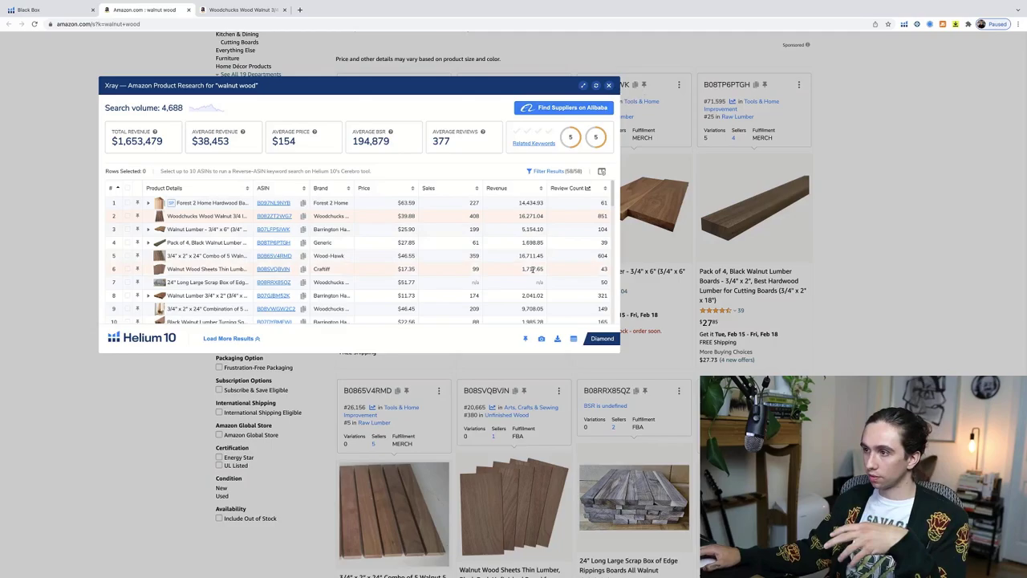
click(610, 86)
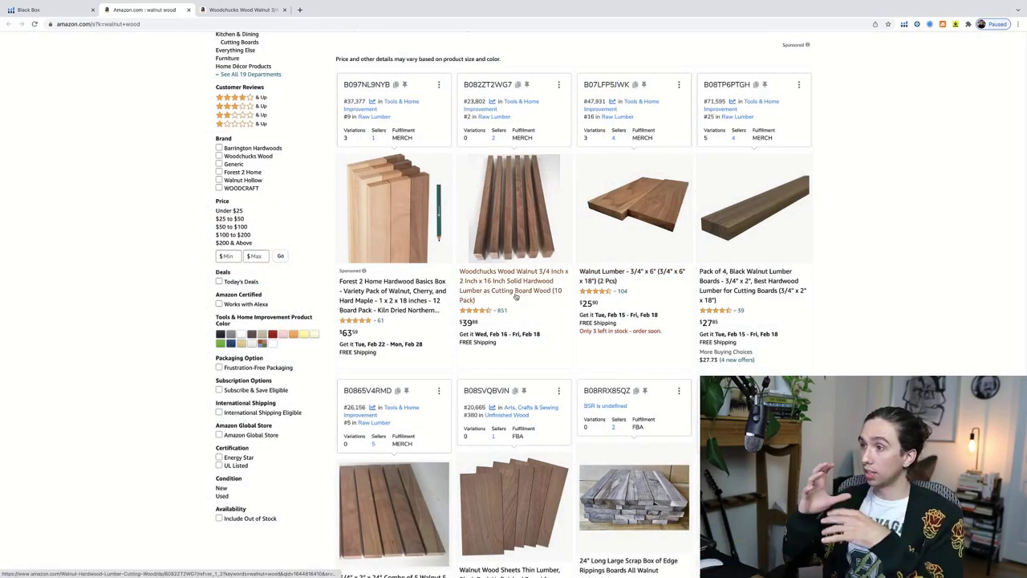
- Examine the "walnut wood" listings' product types, prices and reviews, and close the Woodchucks Wood product page
scroll(515, 297, down, 4)
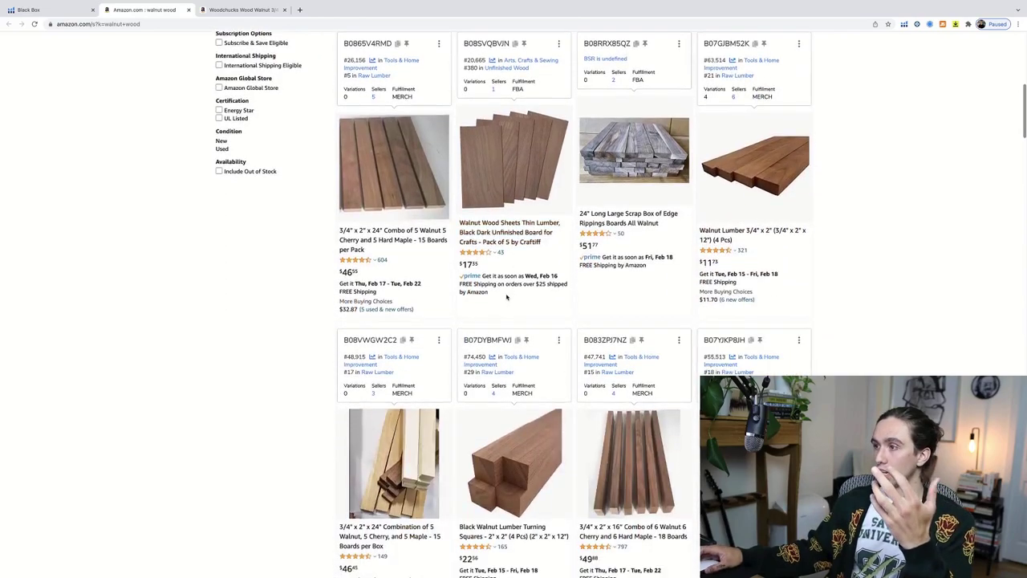
scroll(516, 297, down, 1)
scroll(510, 297, down, 1)
scroll(510, 297, down, 2)
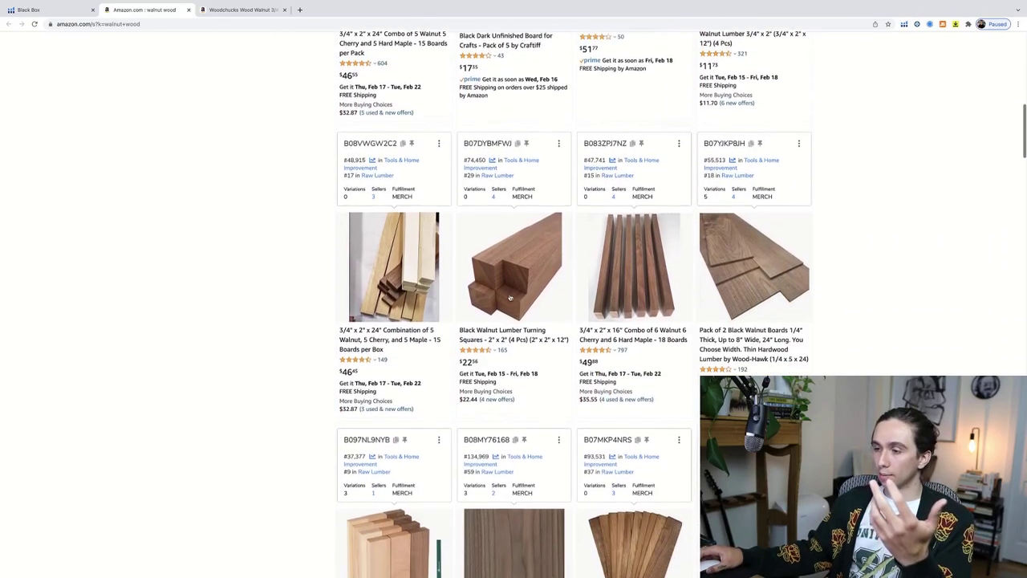
scroll(511, 297, down, 1)
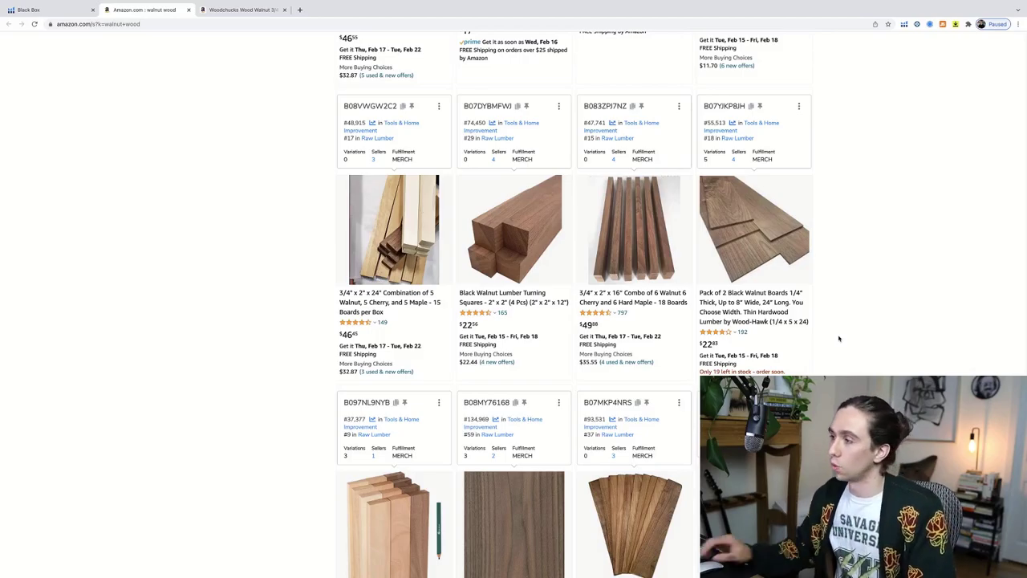
scroll(841, 337, up, 10)
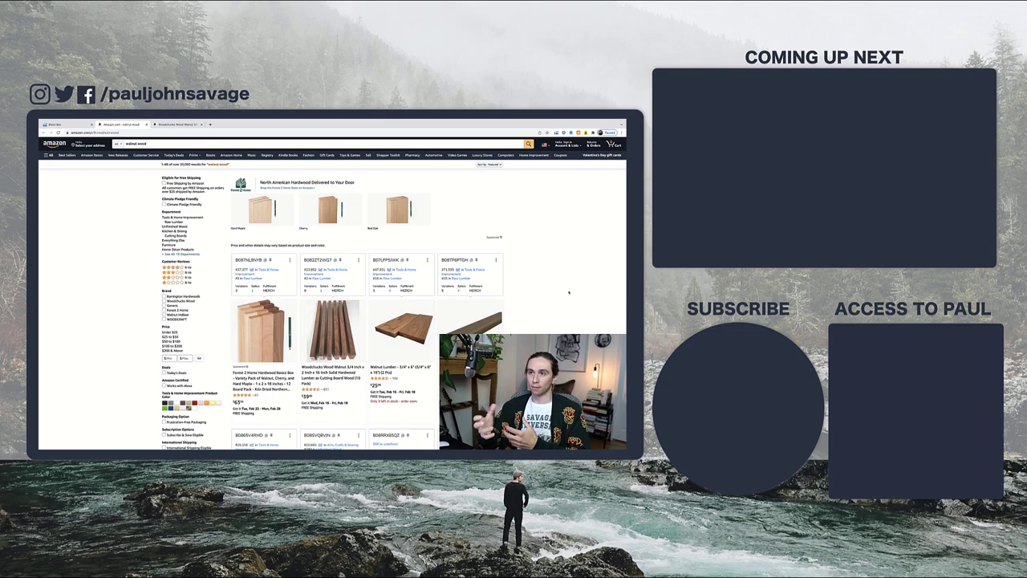
click(202, 125)
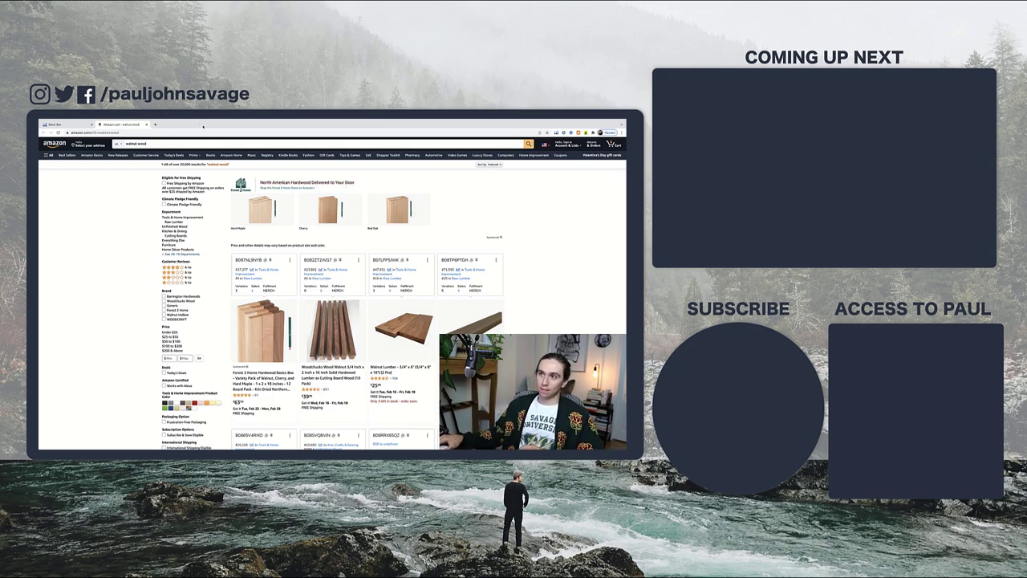